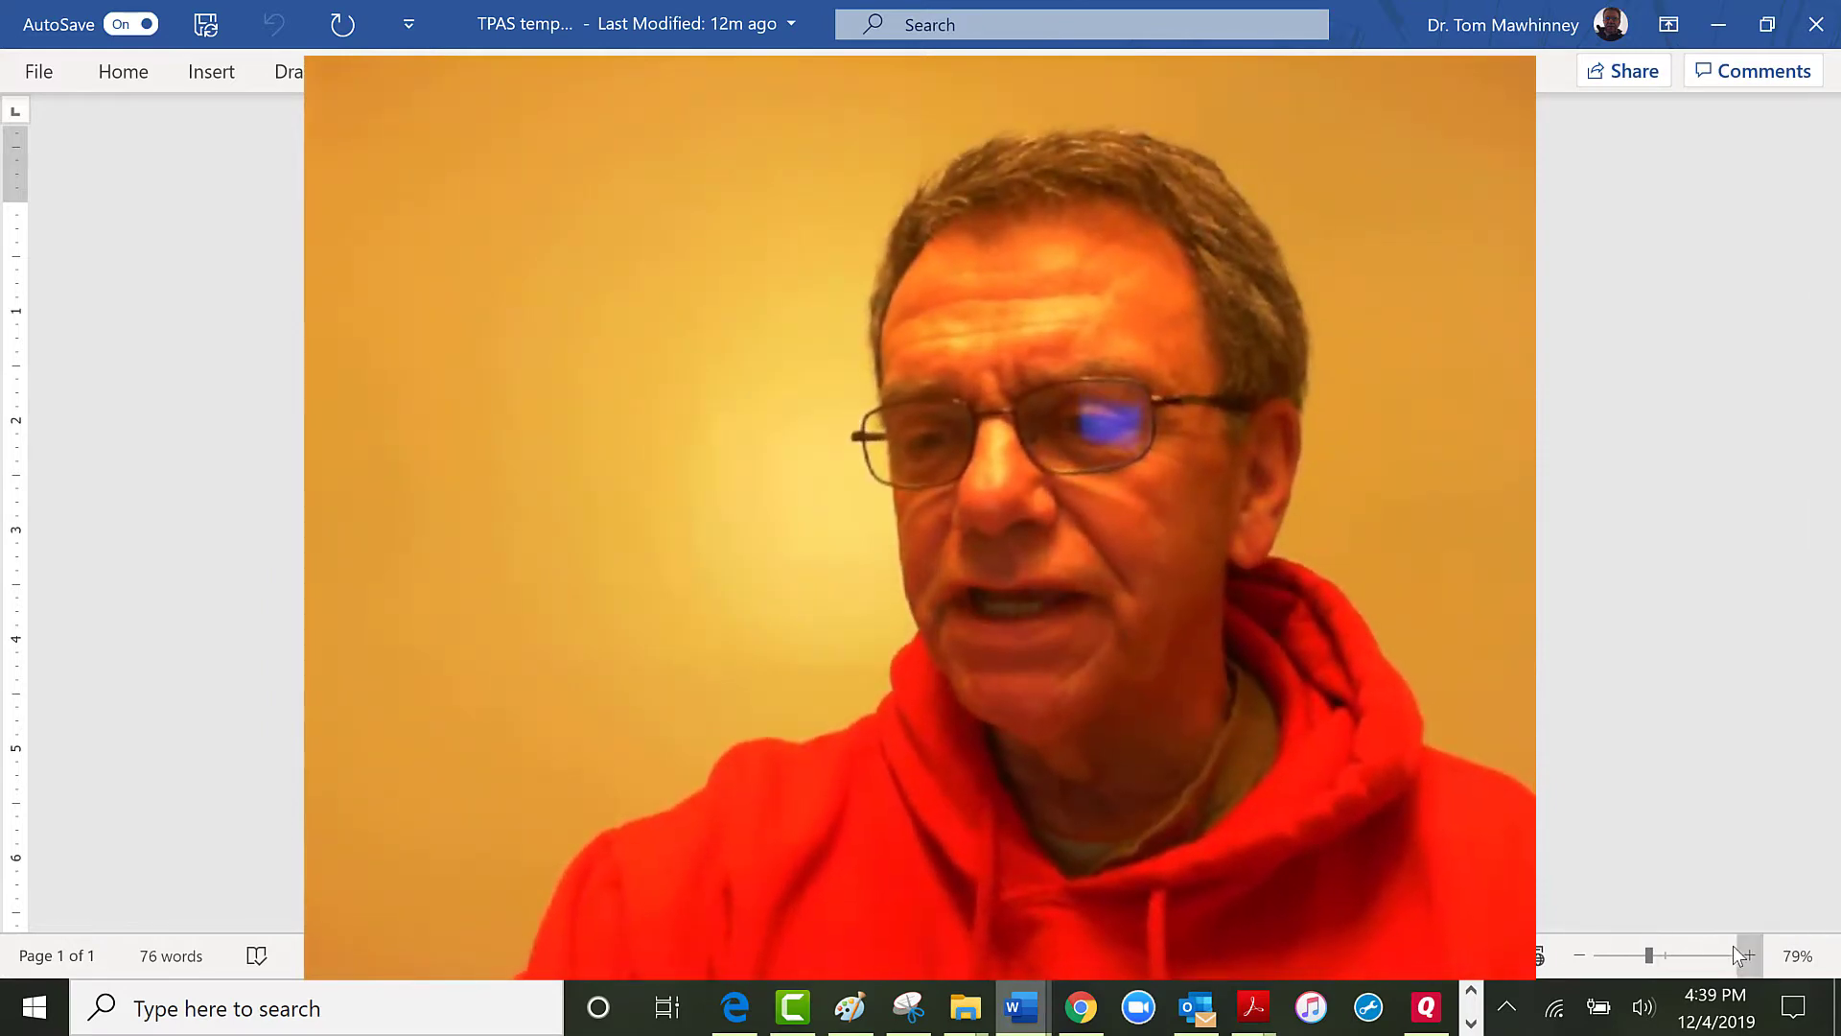
- Adjust the TPAS template's zoom to show all three parts and view the options for inserting illustrations
left_click(1684, 957)
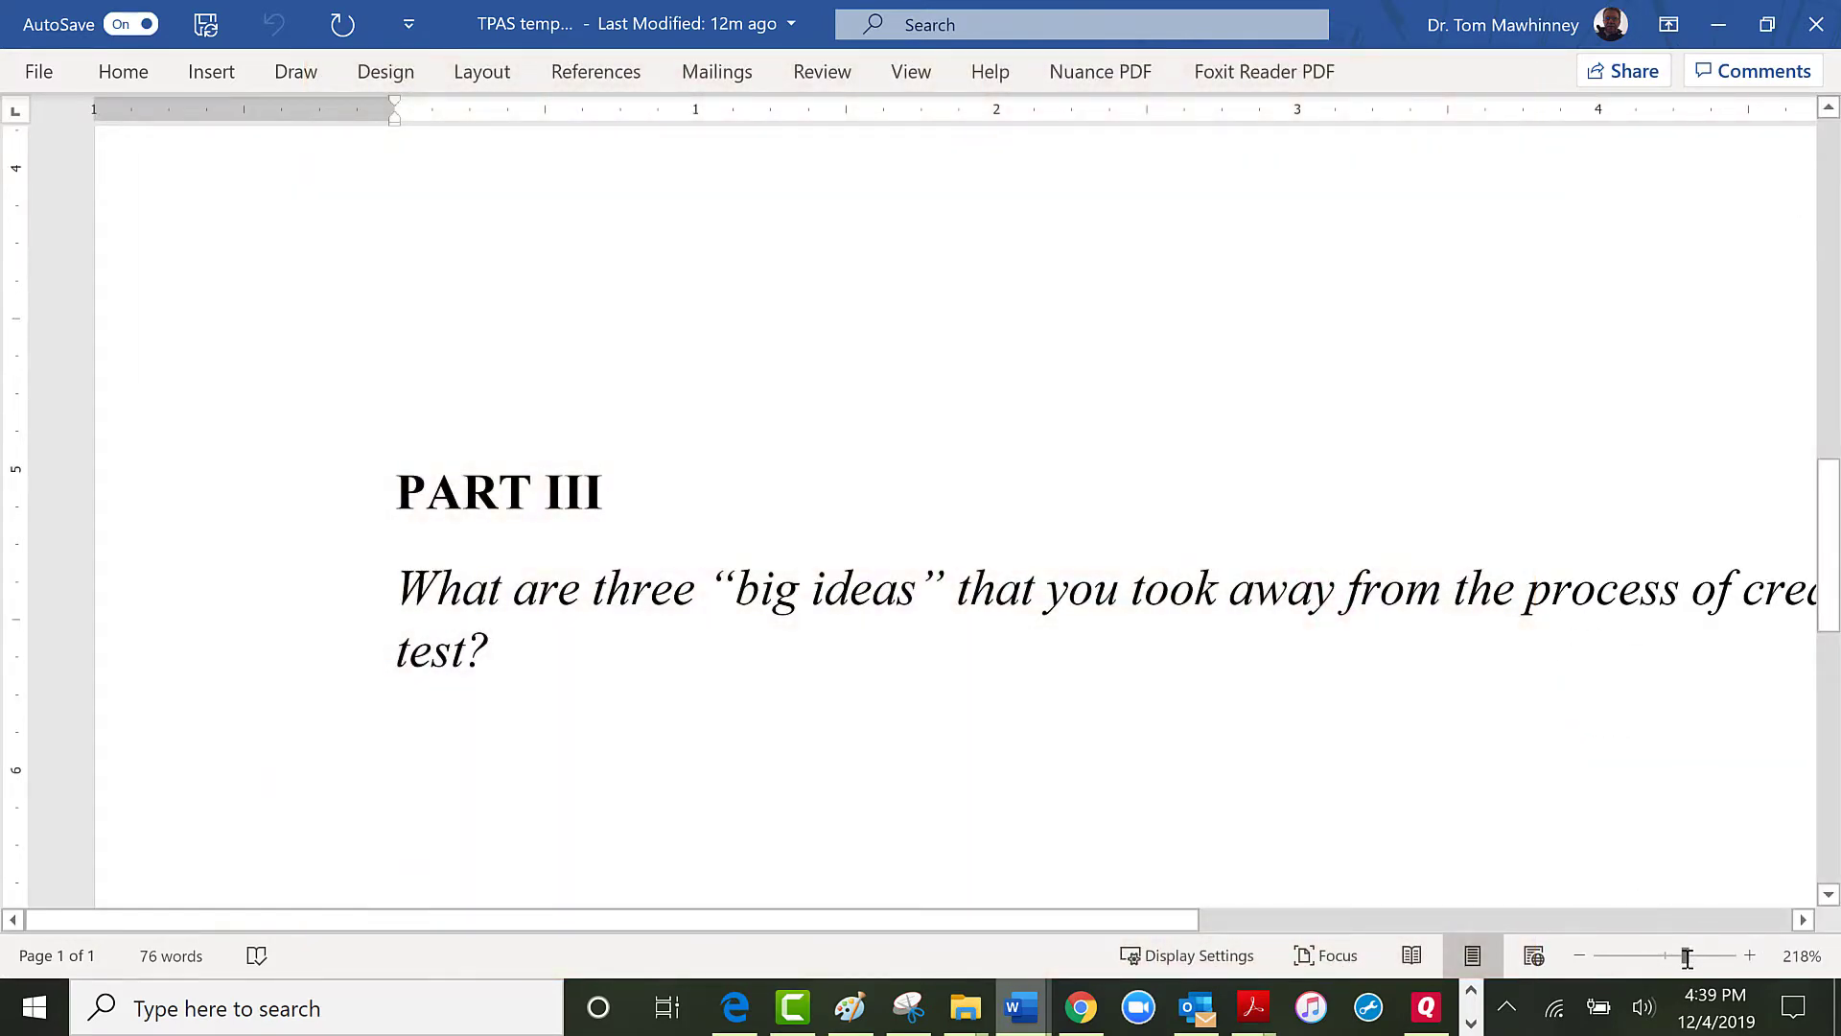
left_click(1690, 956)
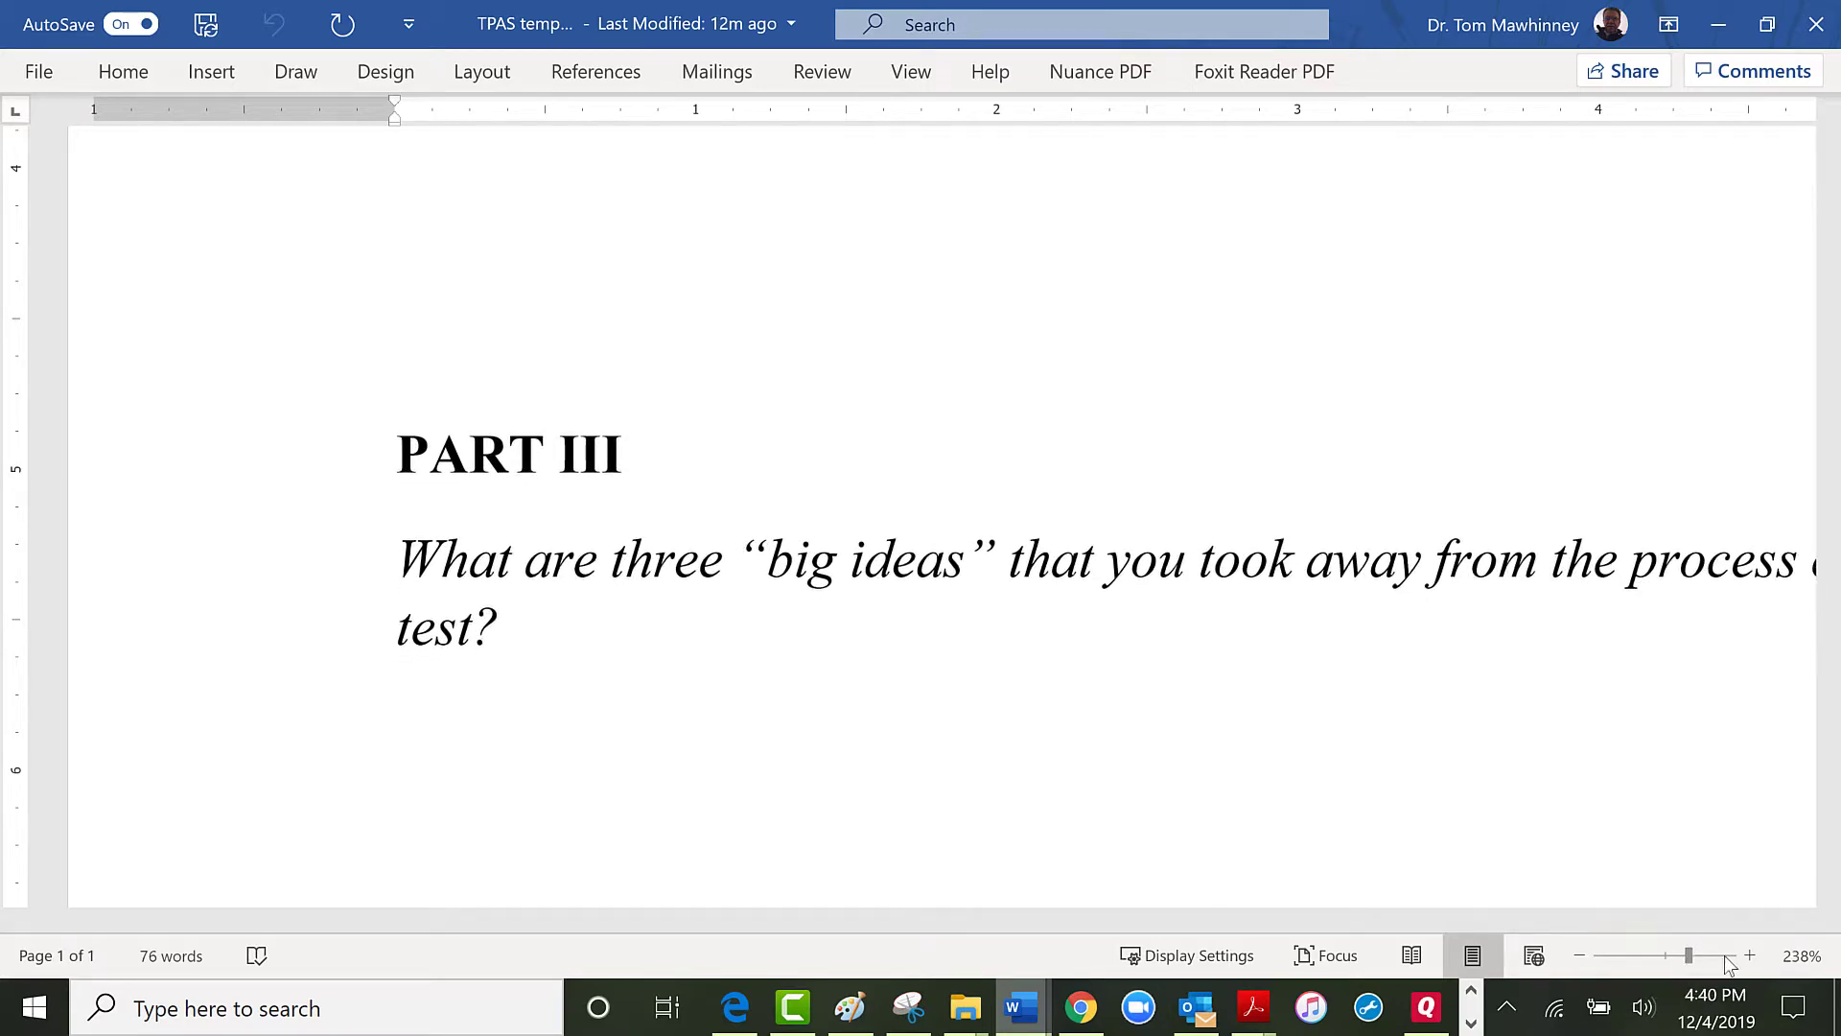
left_click(1699, 956)
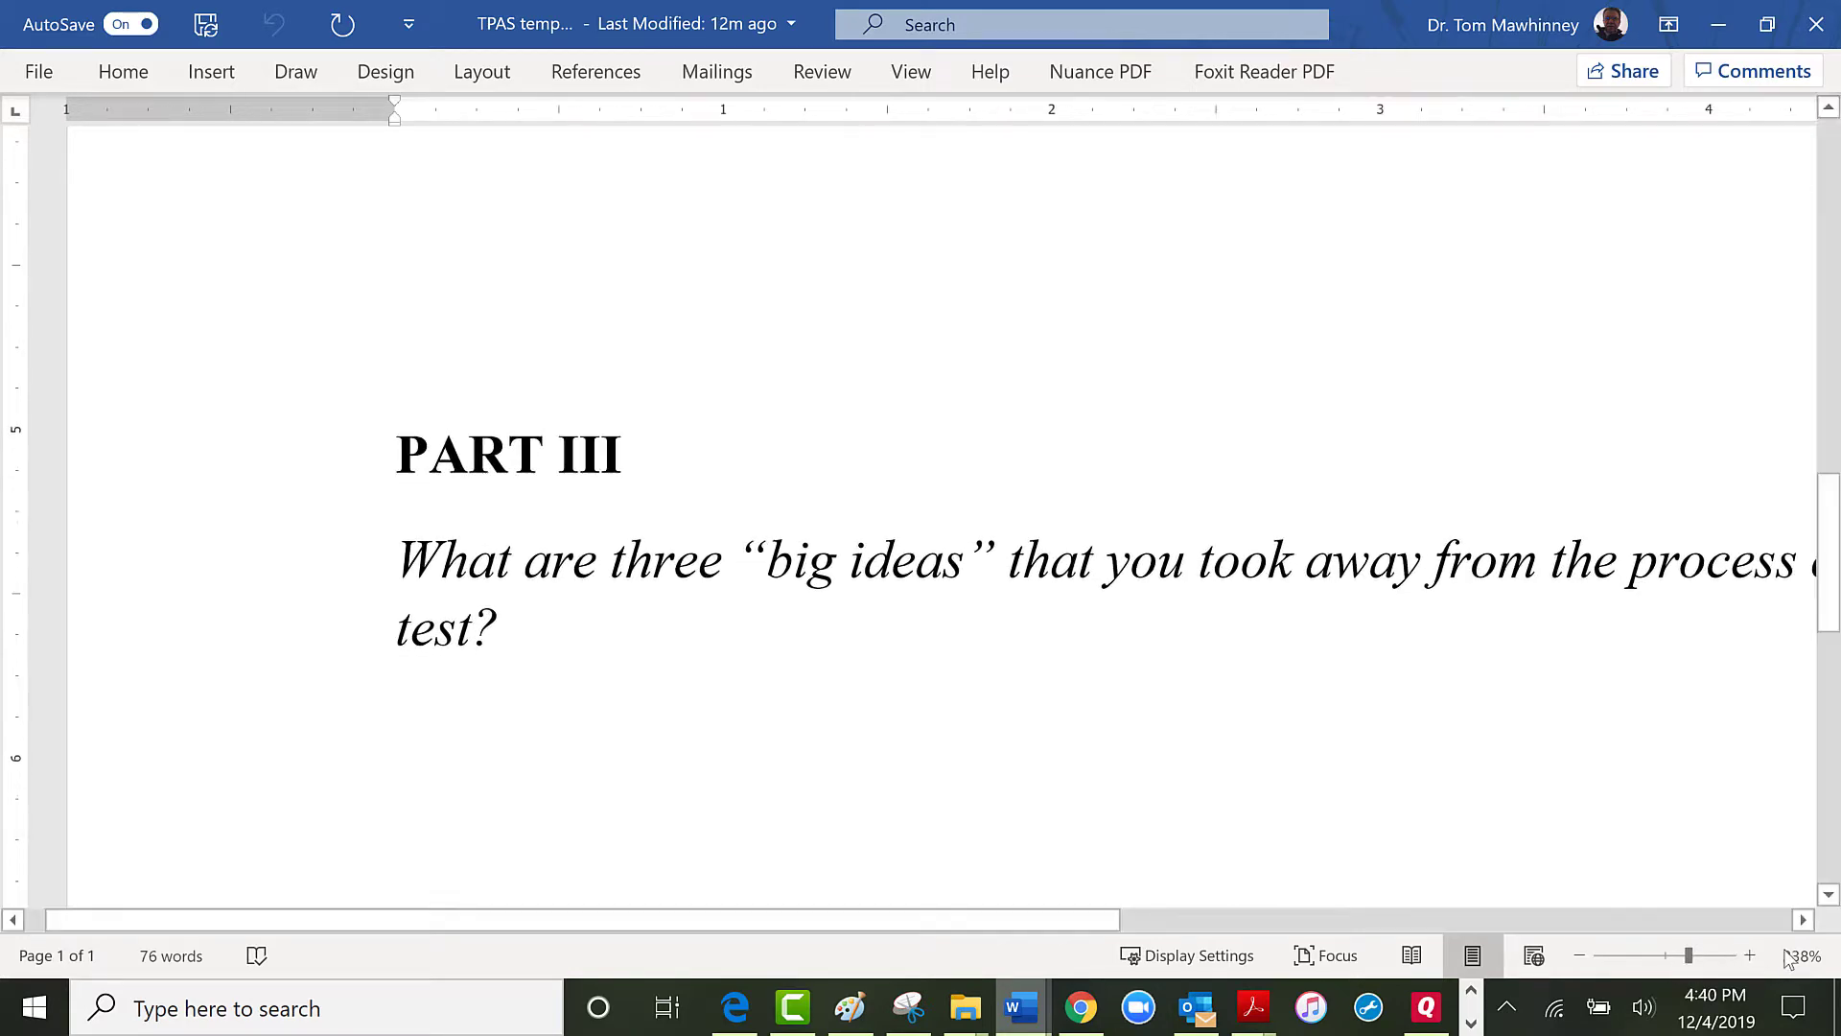
left_click(1657, 956)
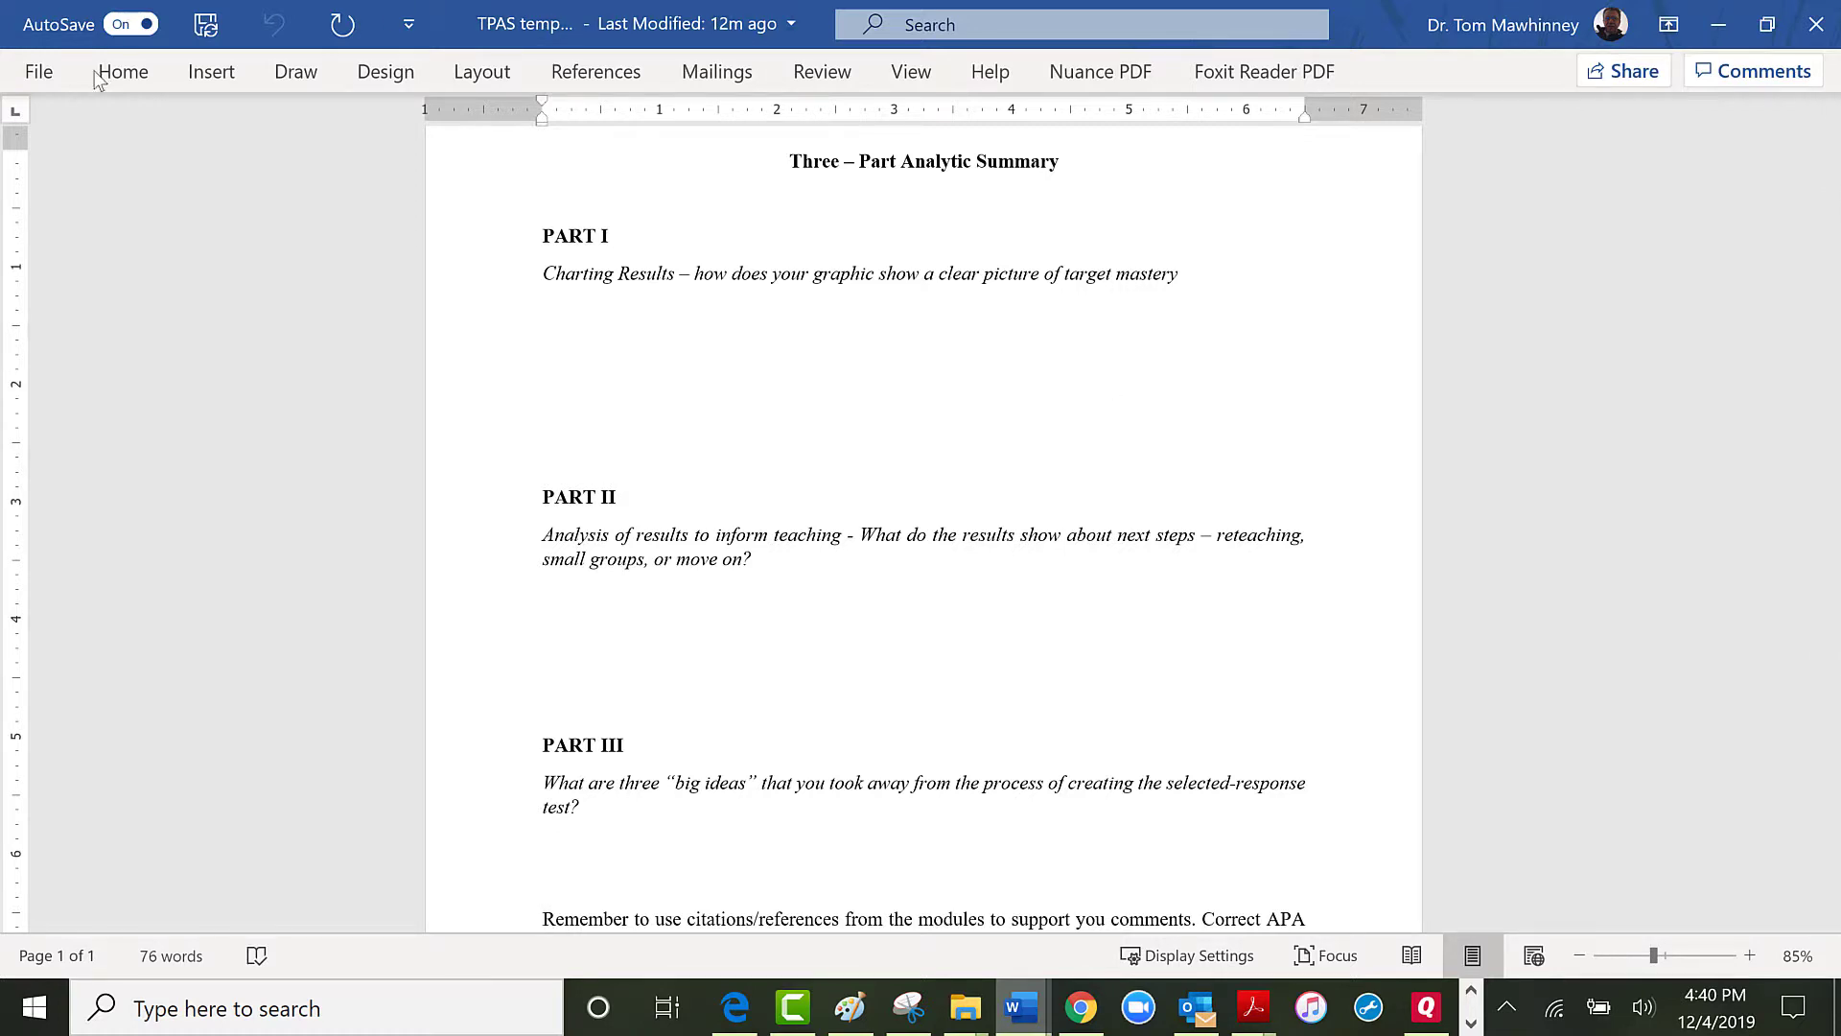
left_click(228, 82)
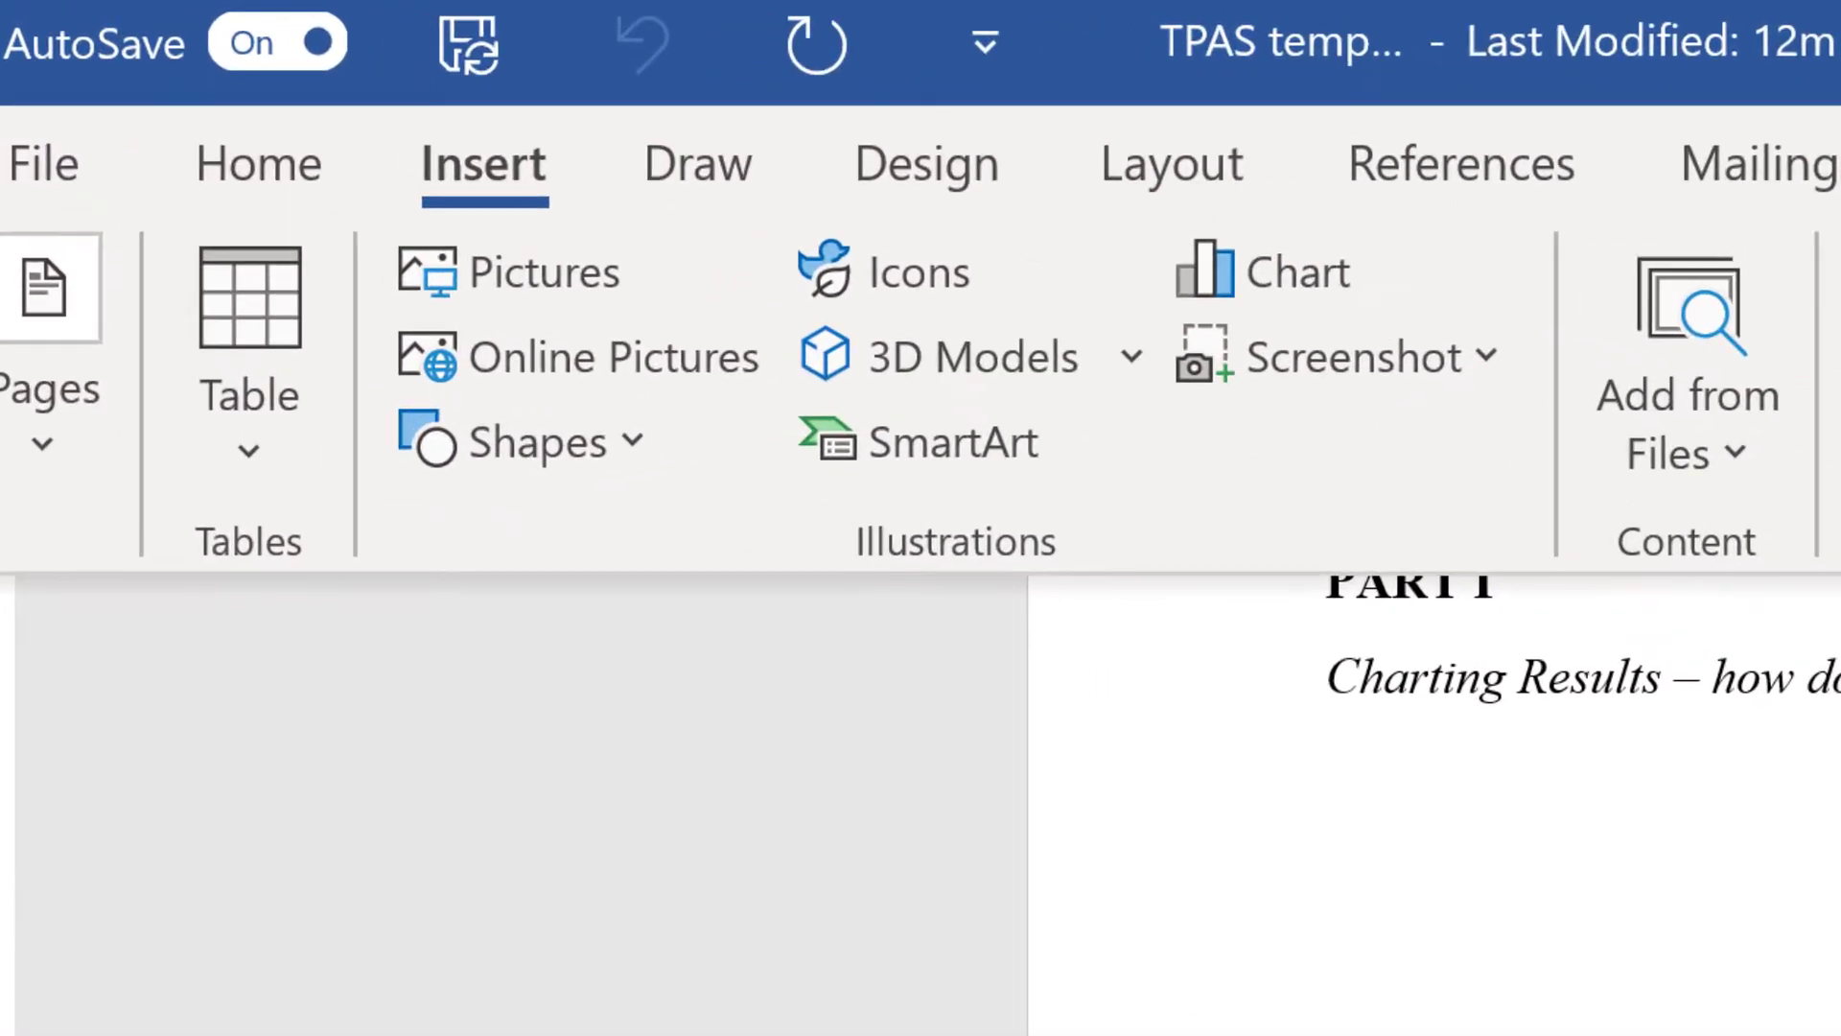
- Review the template links on the TPAS assignment page and switch to the Sample TPAS chart document in Word
scroll(1439, 796, "up", 1)
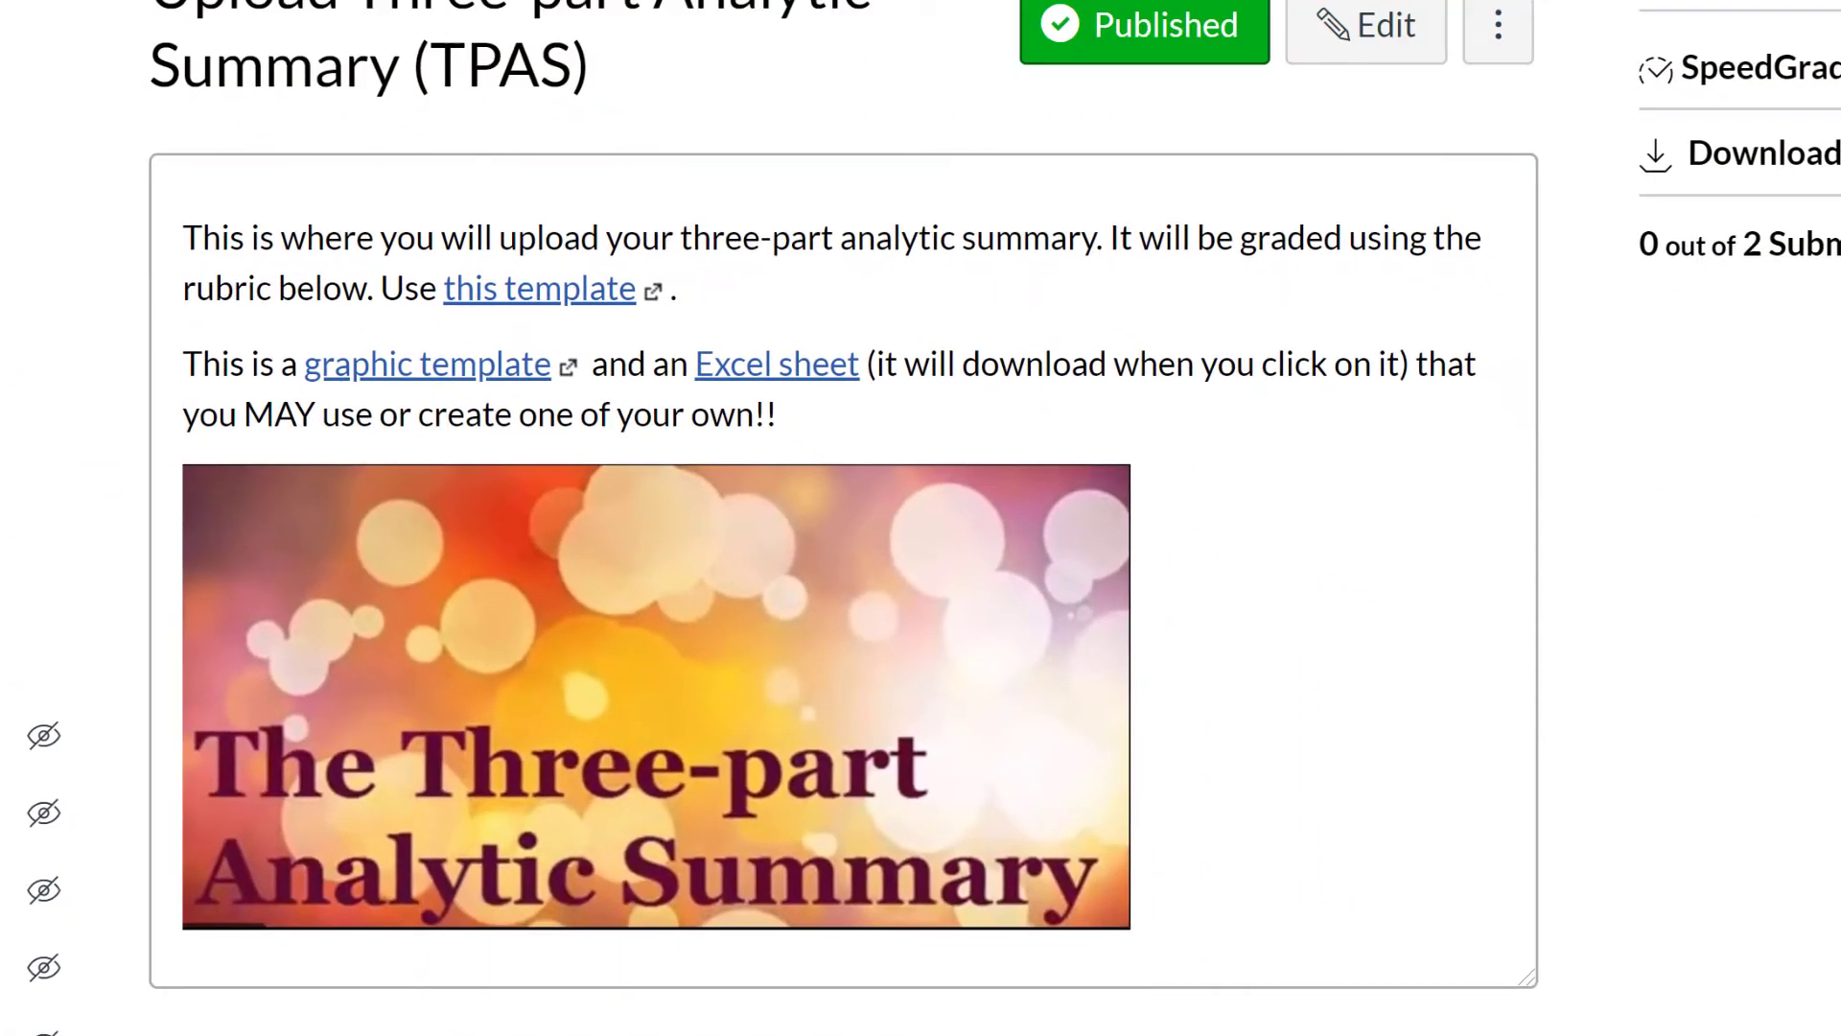
scroll(1381, 561, "up", 2)
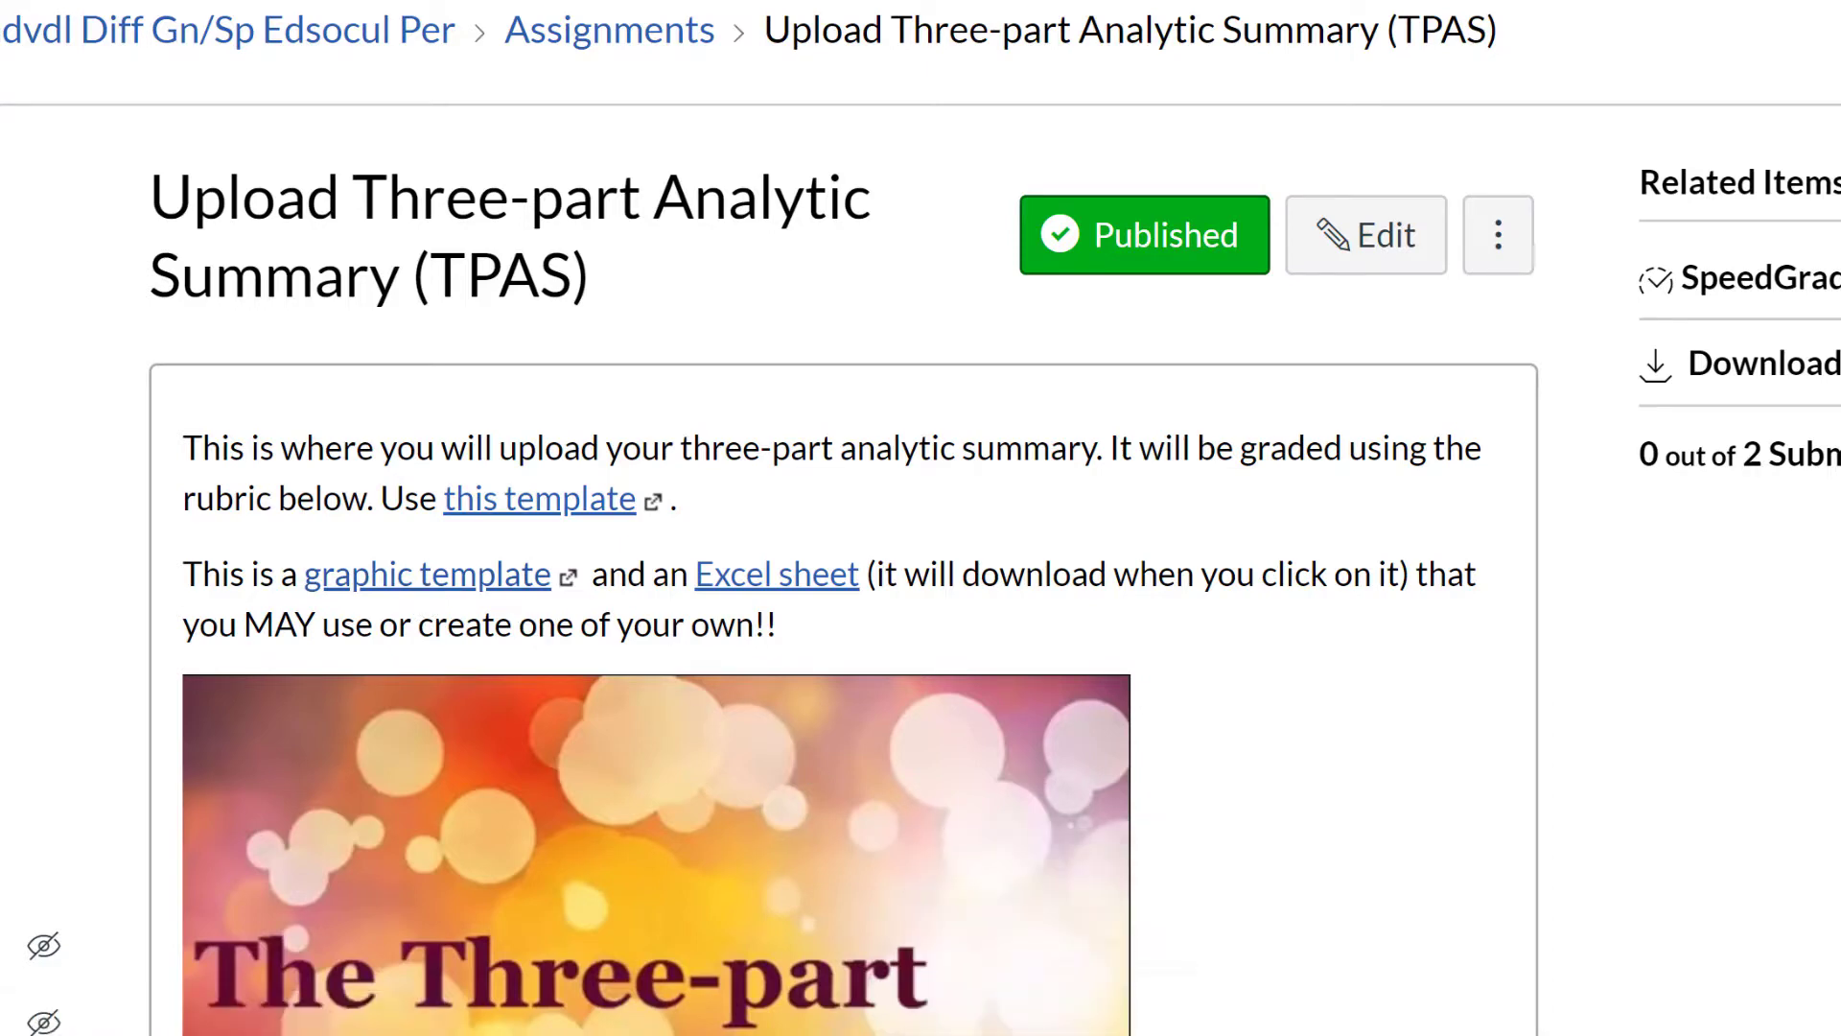
mouse_move(1084, 1034)
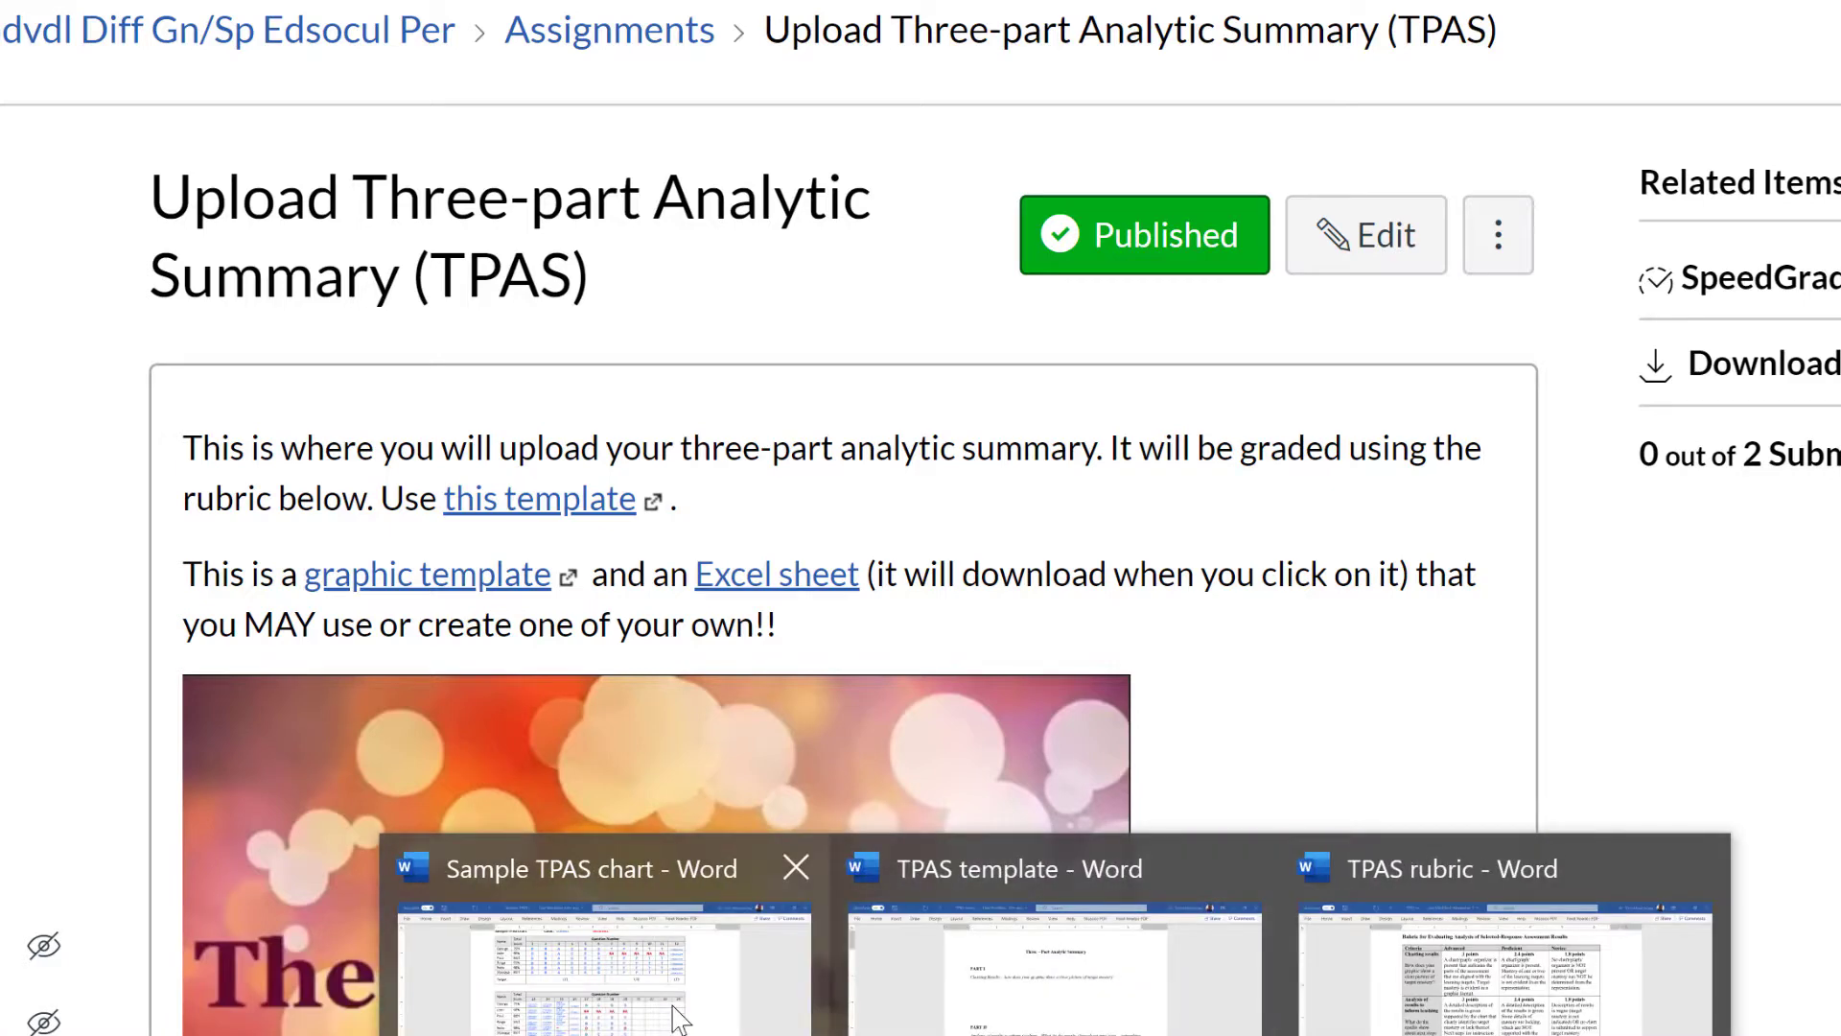
left_click(705, 1007)
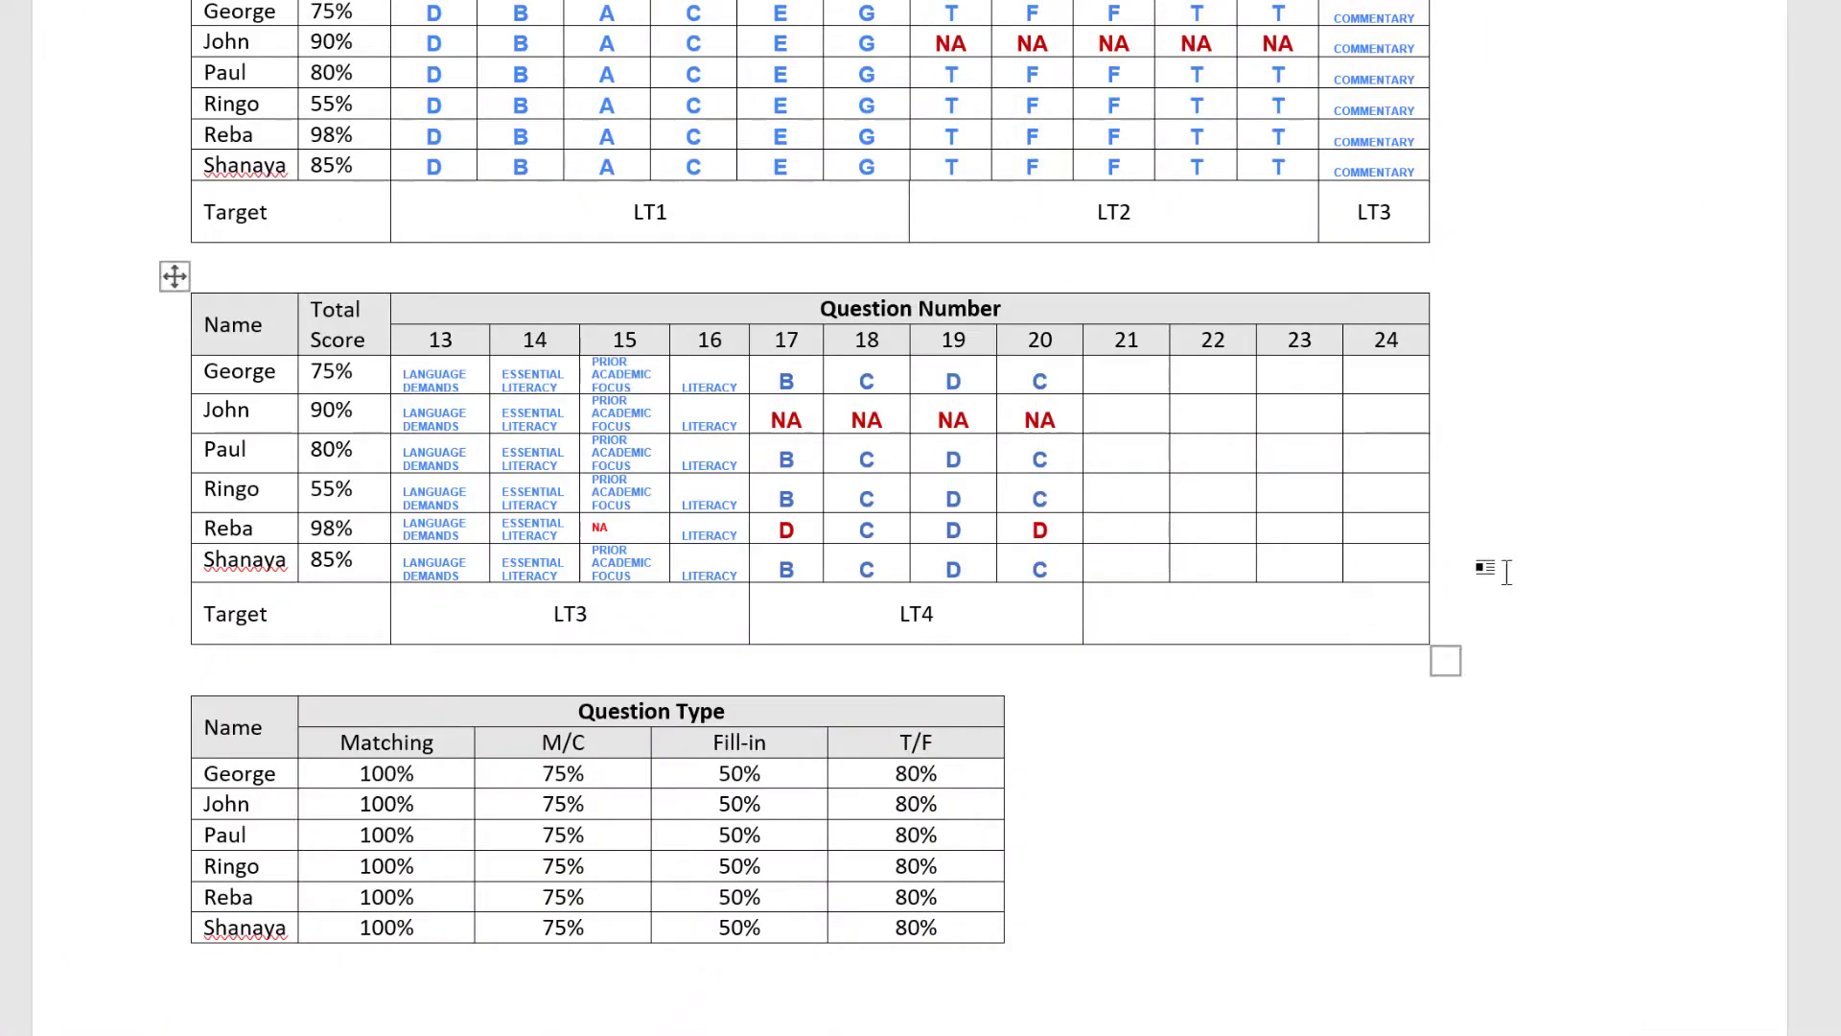
- Examine the Sample TPAS chart's answer tables, learning targets and question type percentages
scroll(1492, 571, "up", 3)
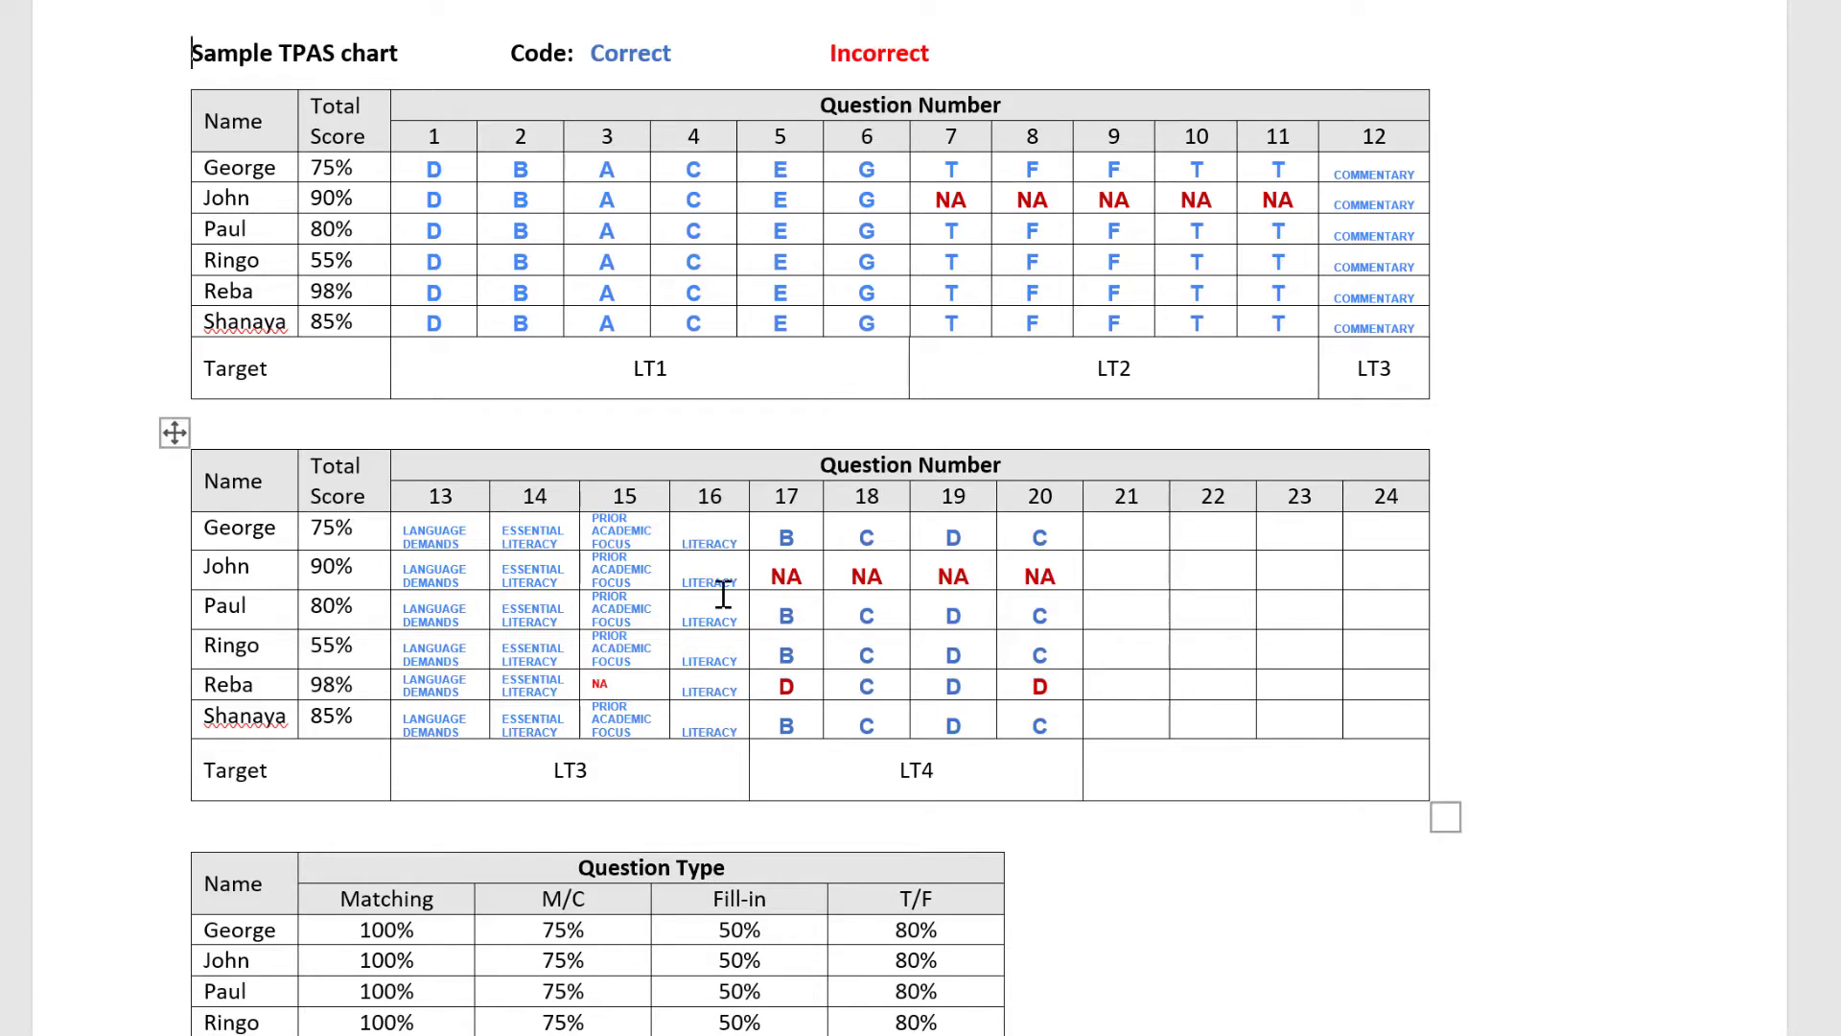
scroll(734, 602, "down", 2)
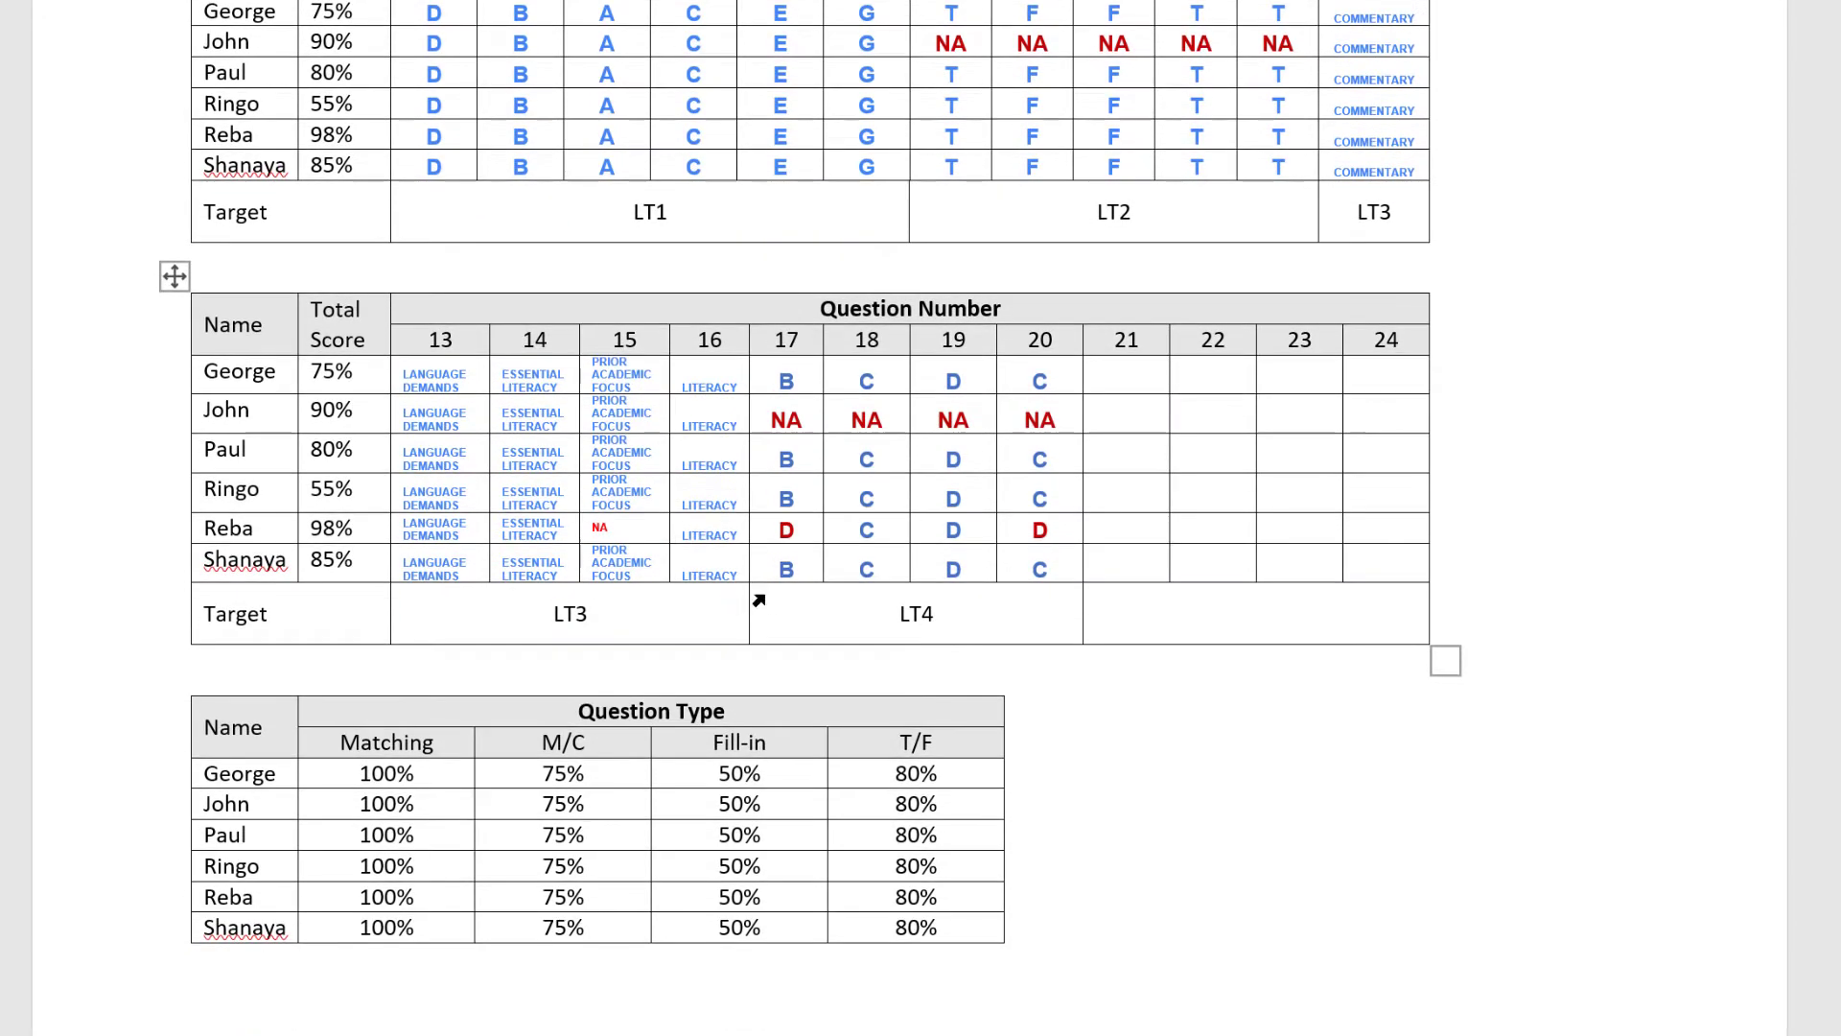
scroll(770, 595, "up", 1)
scroll(764, 629, "down", 1)
key("ctrl+Home")
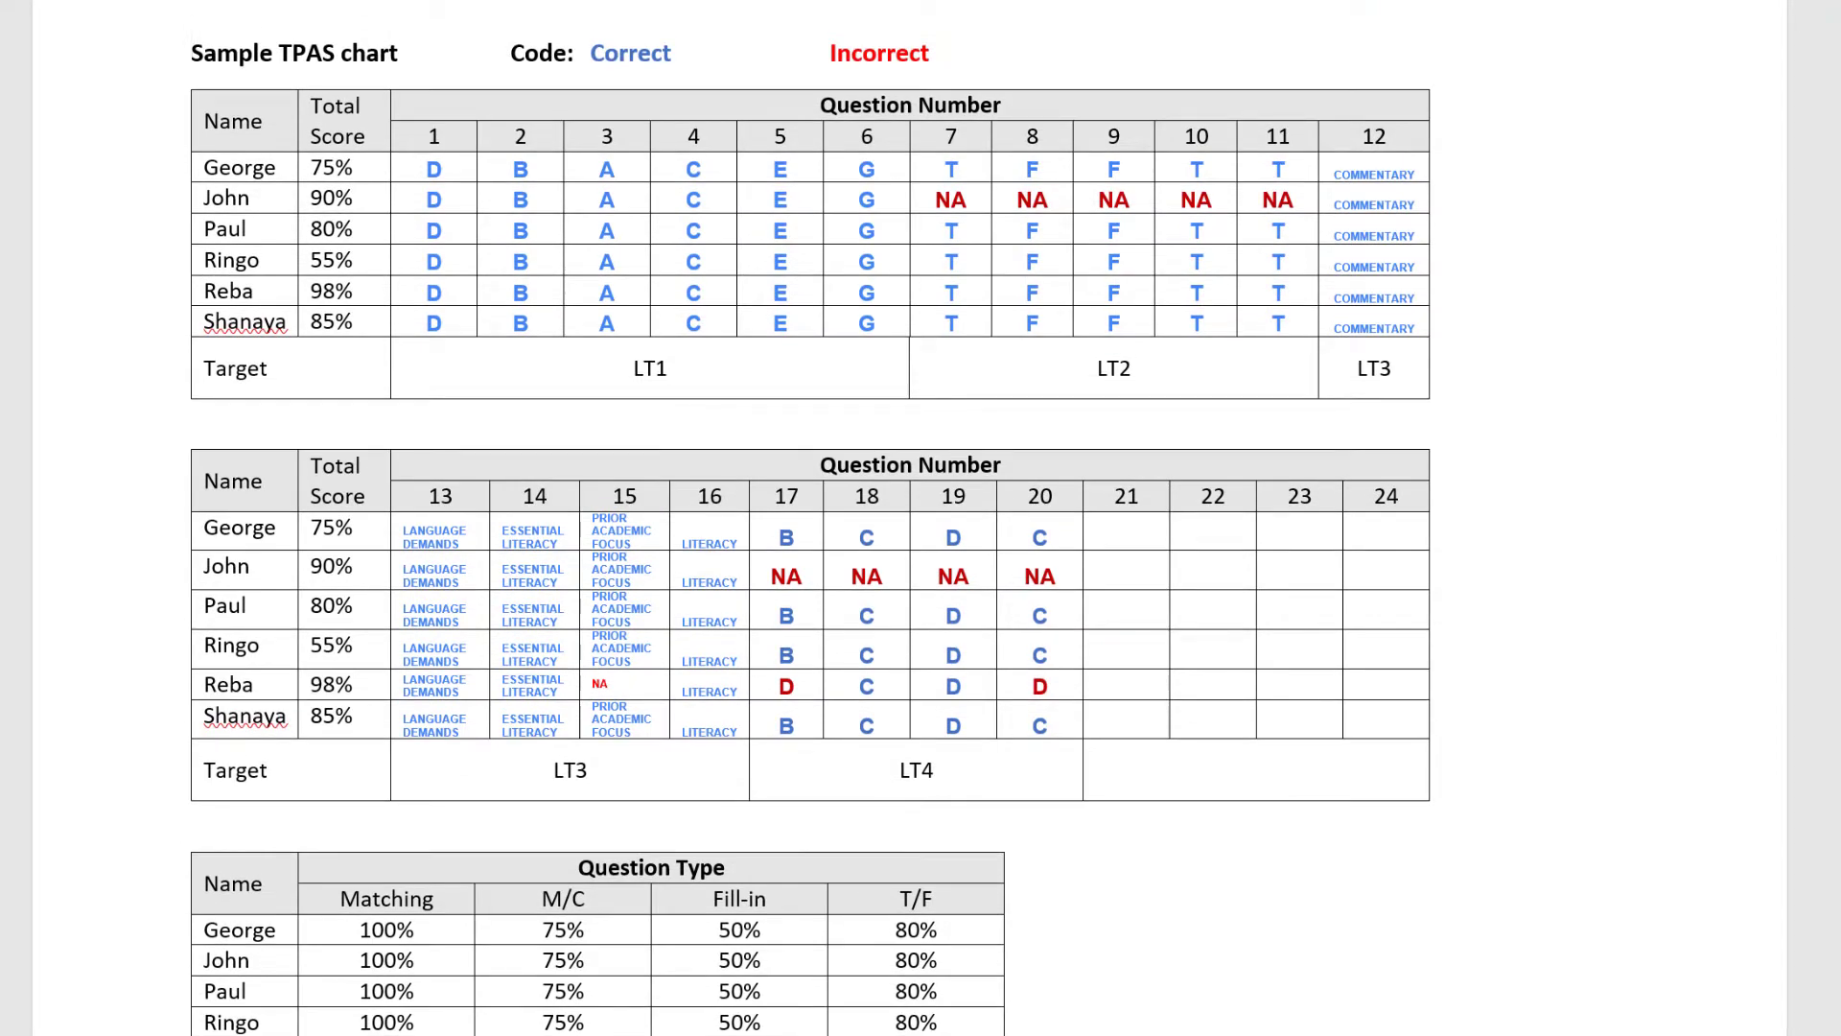
- Switch to the Excel results workbook and examine the student answers and per-question correct and incorrect totals on Sheet1
left_click(796, 968)
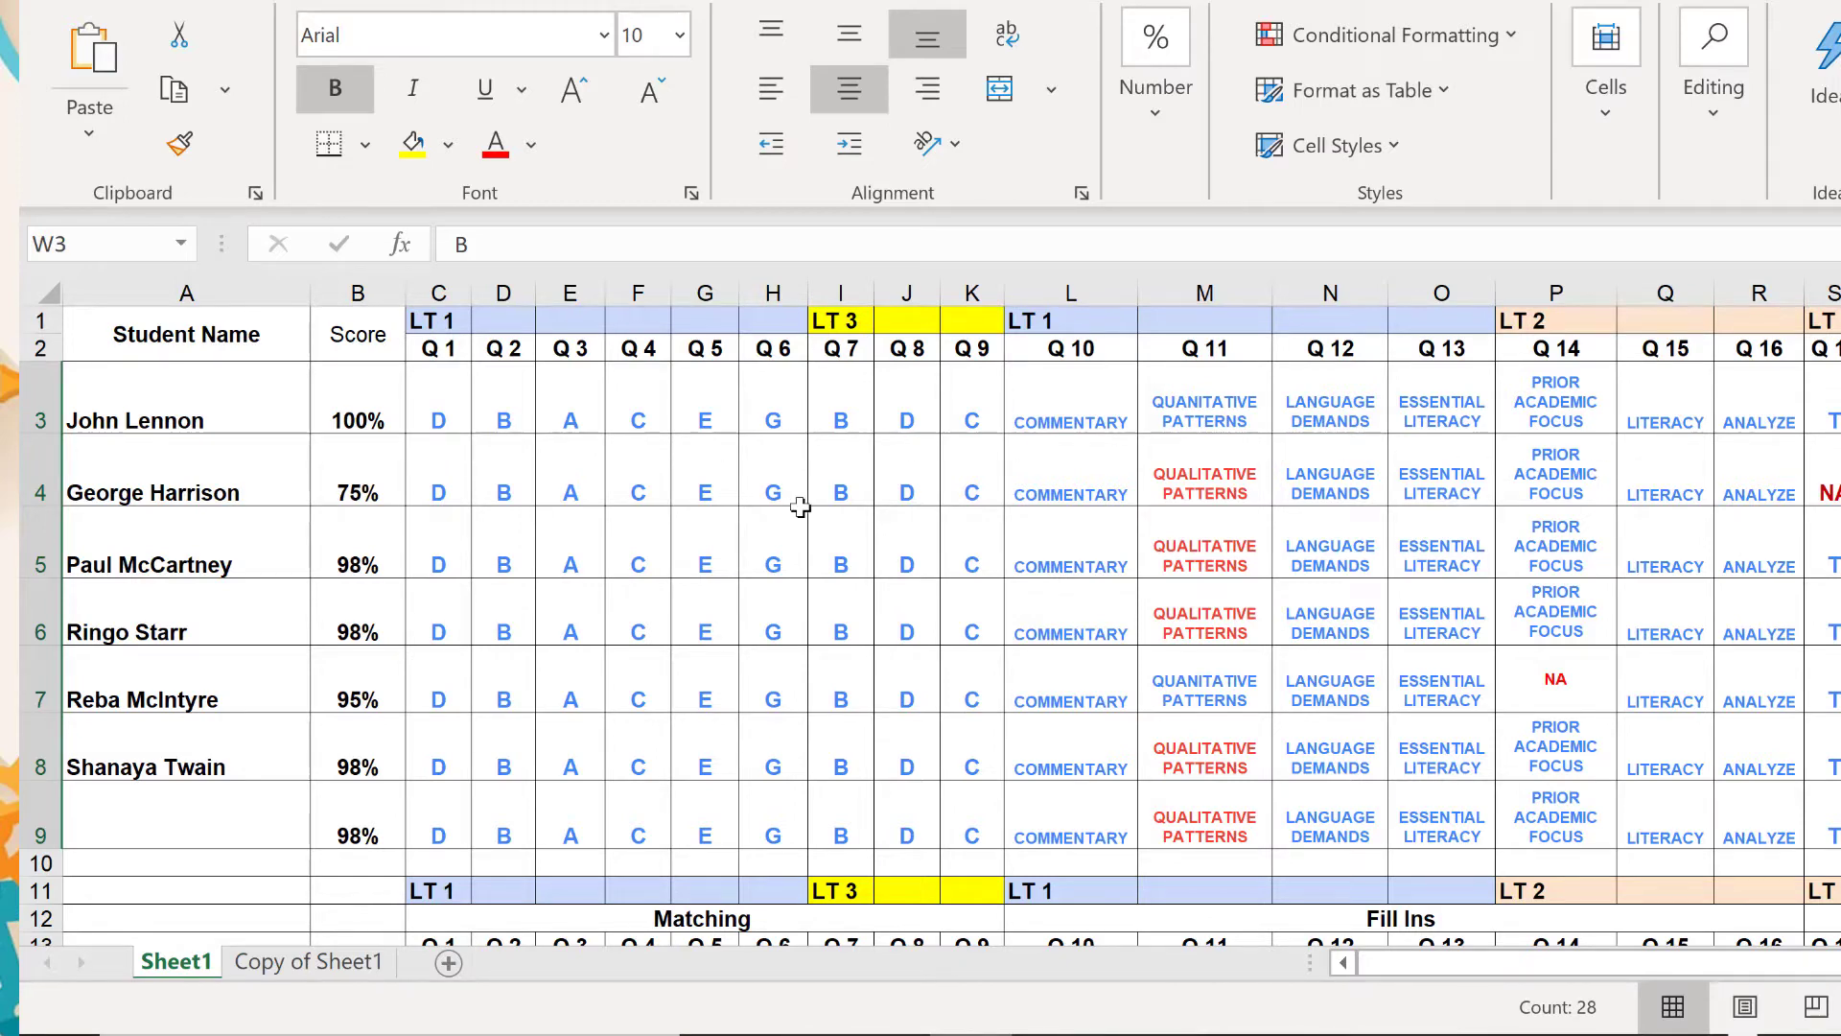
scroll(750, 822, "down", 2)
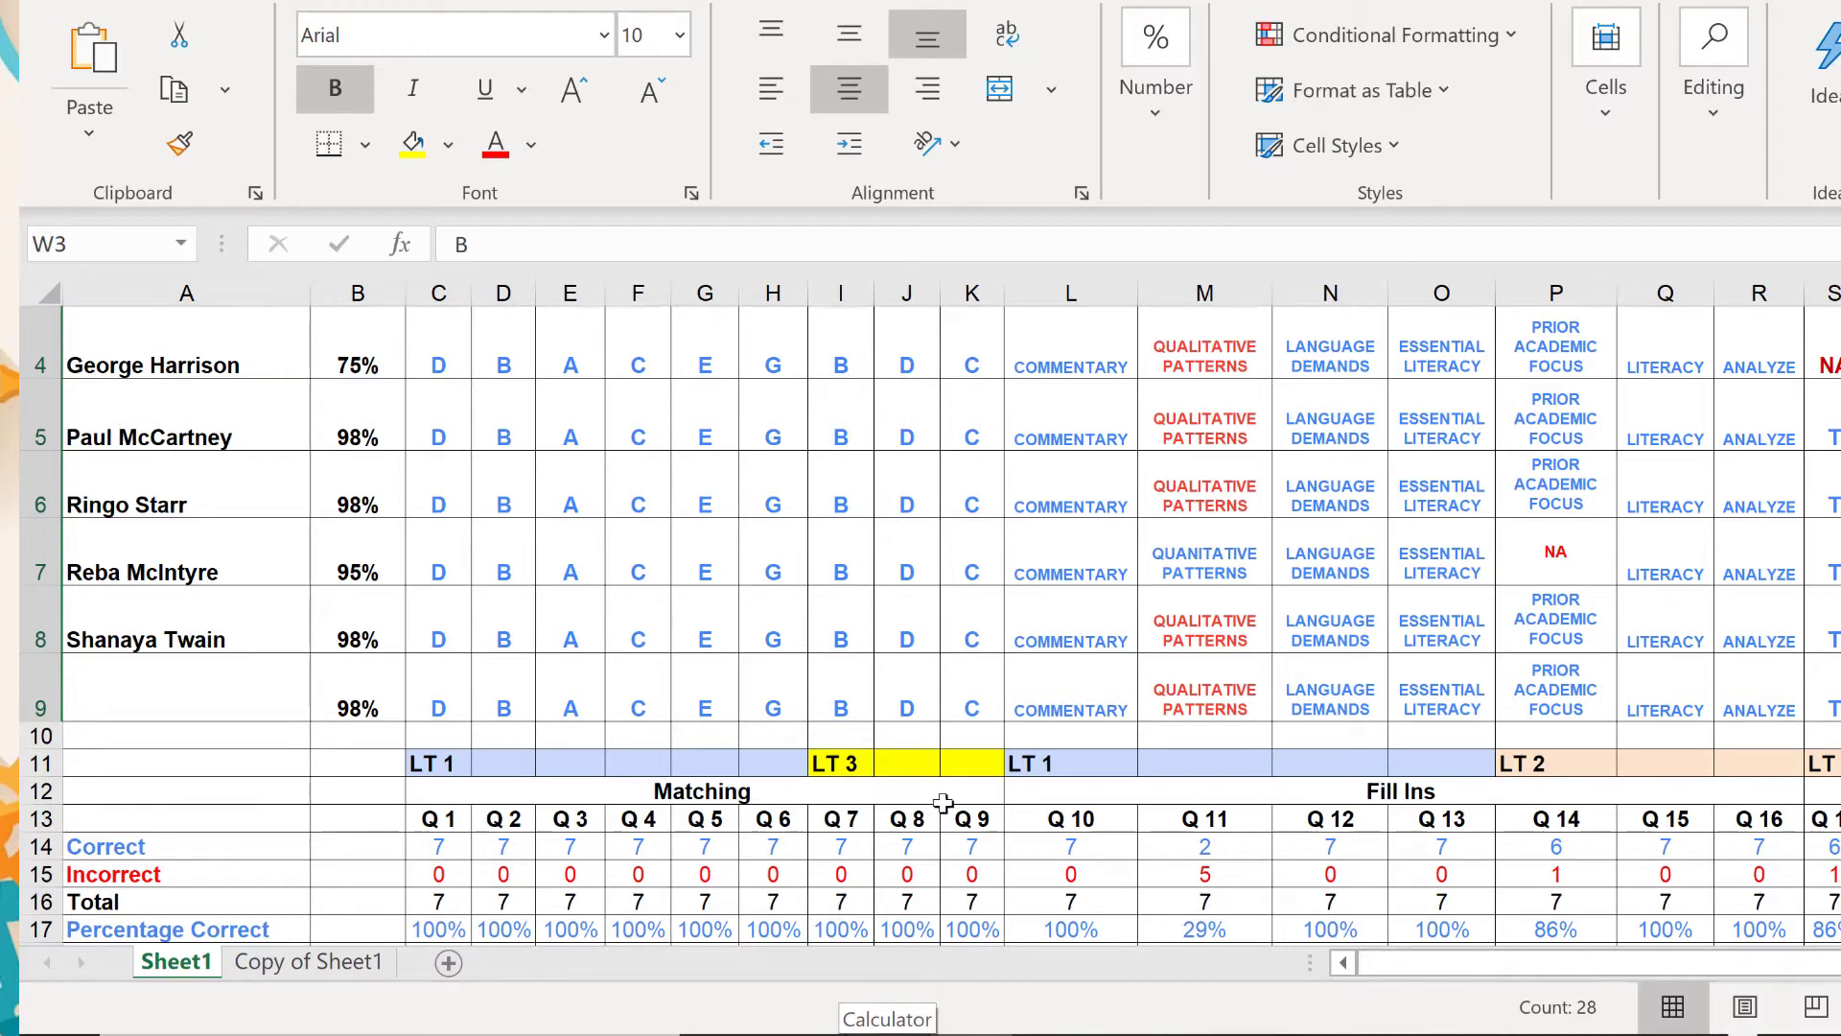
scroll(1309, 786, "up", 1)
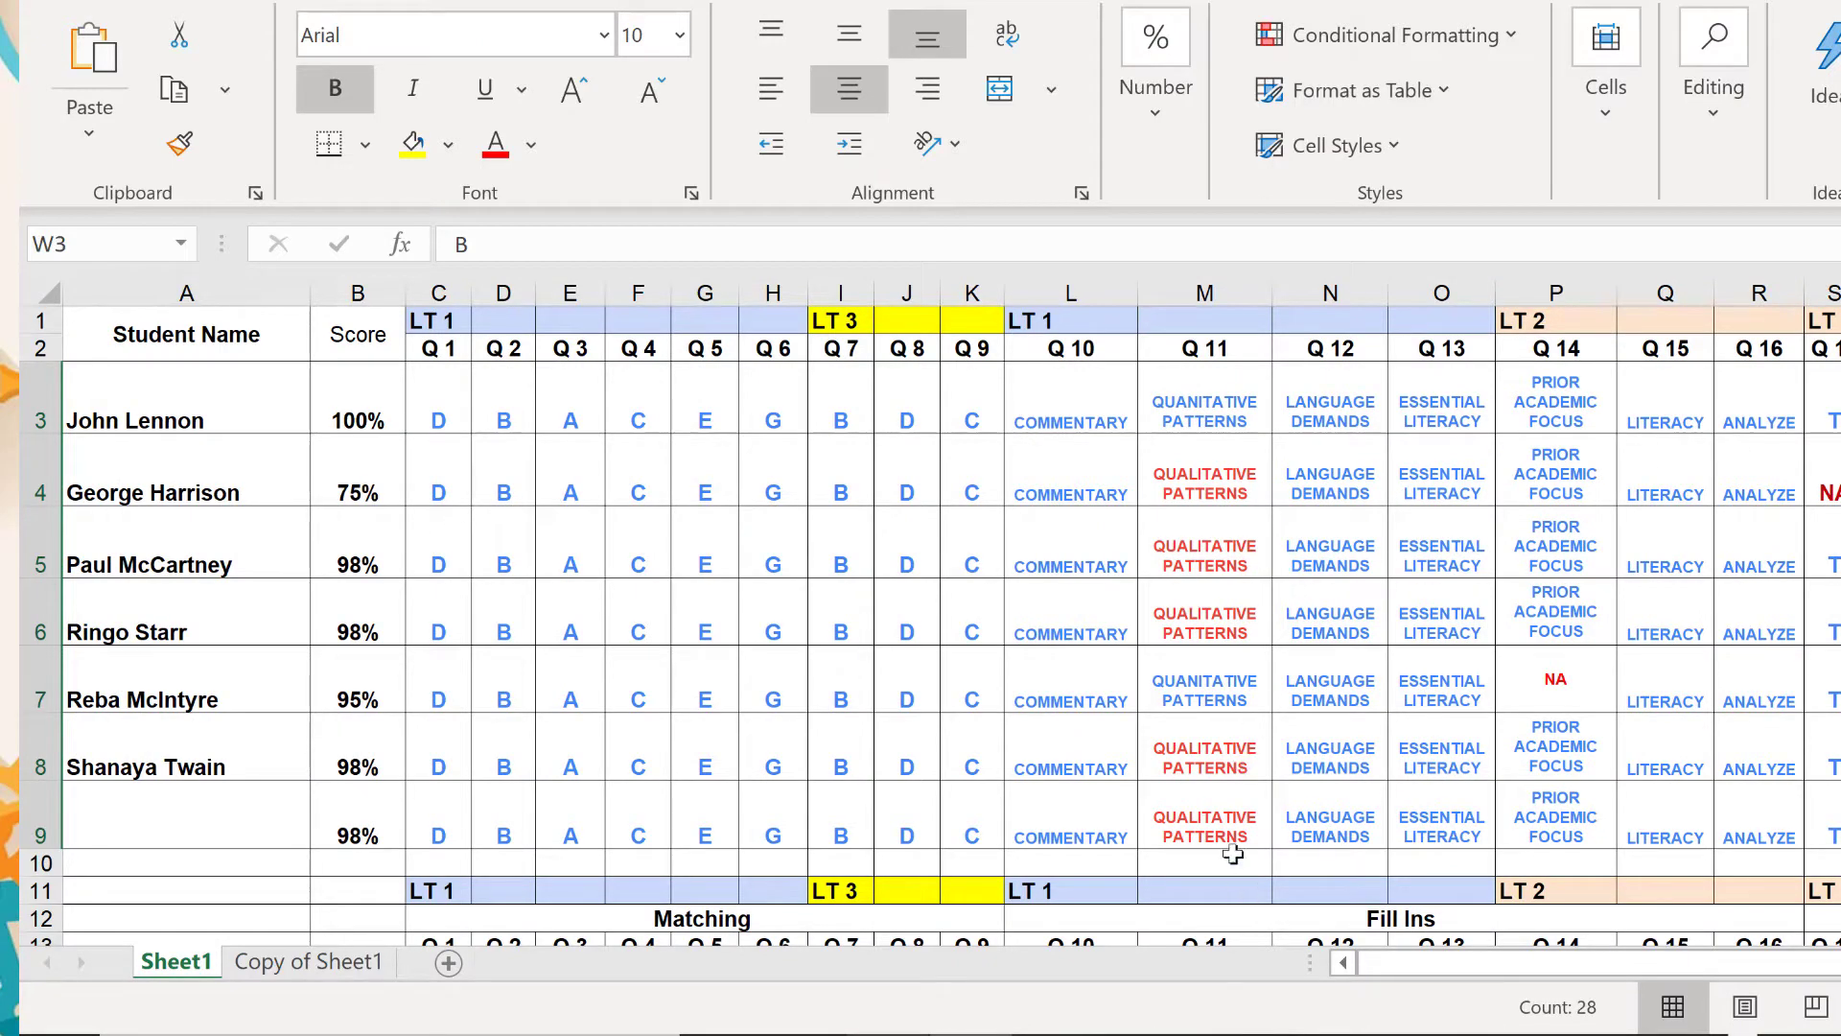
scroll(1691, 679, "down", 1)
scroll(1141, 759, "up", 1)
scroll(1027, 817, "down", 1)
scroll(1027, 817, "down", 1)
scroll(877, 802, "up", 2)
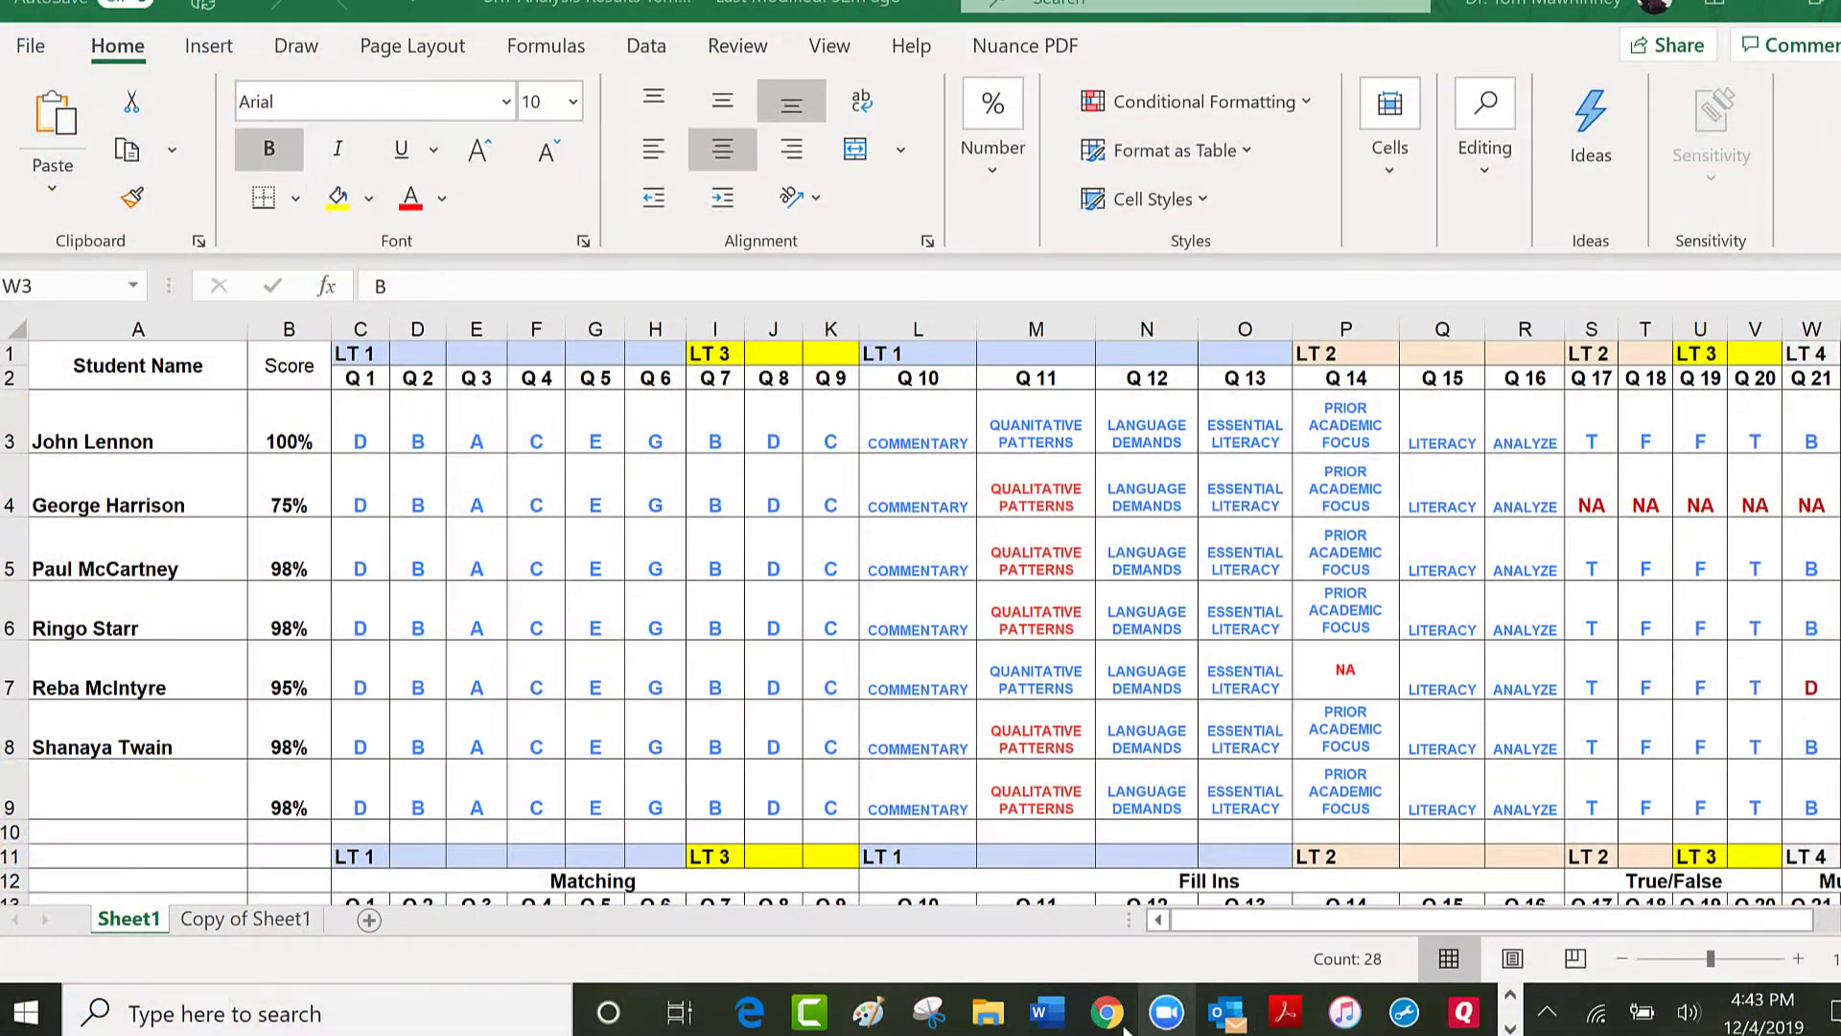
- Switch to the Sample TPAS chart in Word and capture a new snip of all its tables with Snipping Tool
mouse_move(1059, 1024)
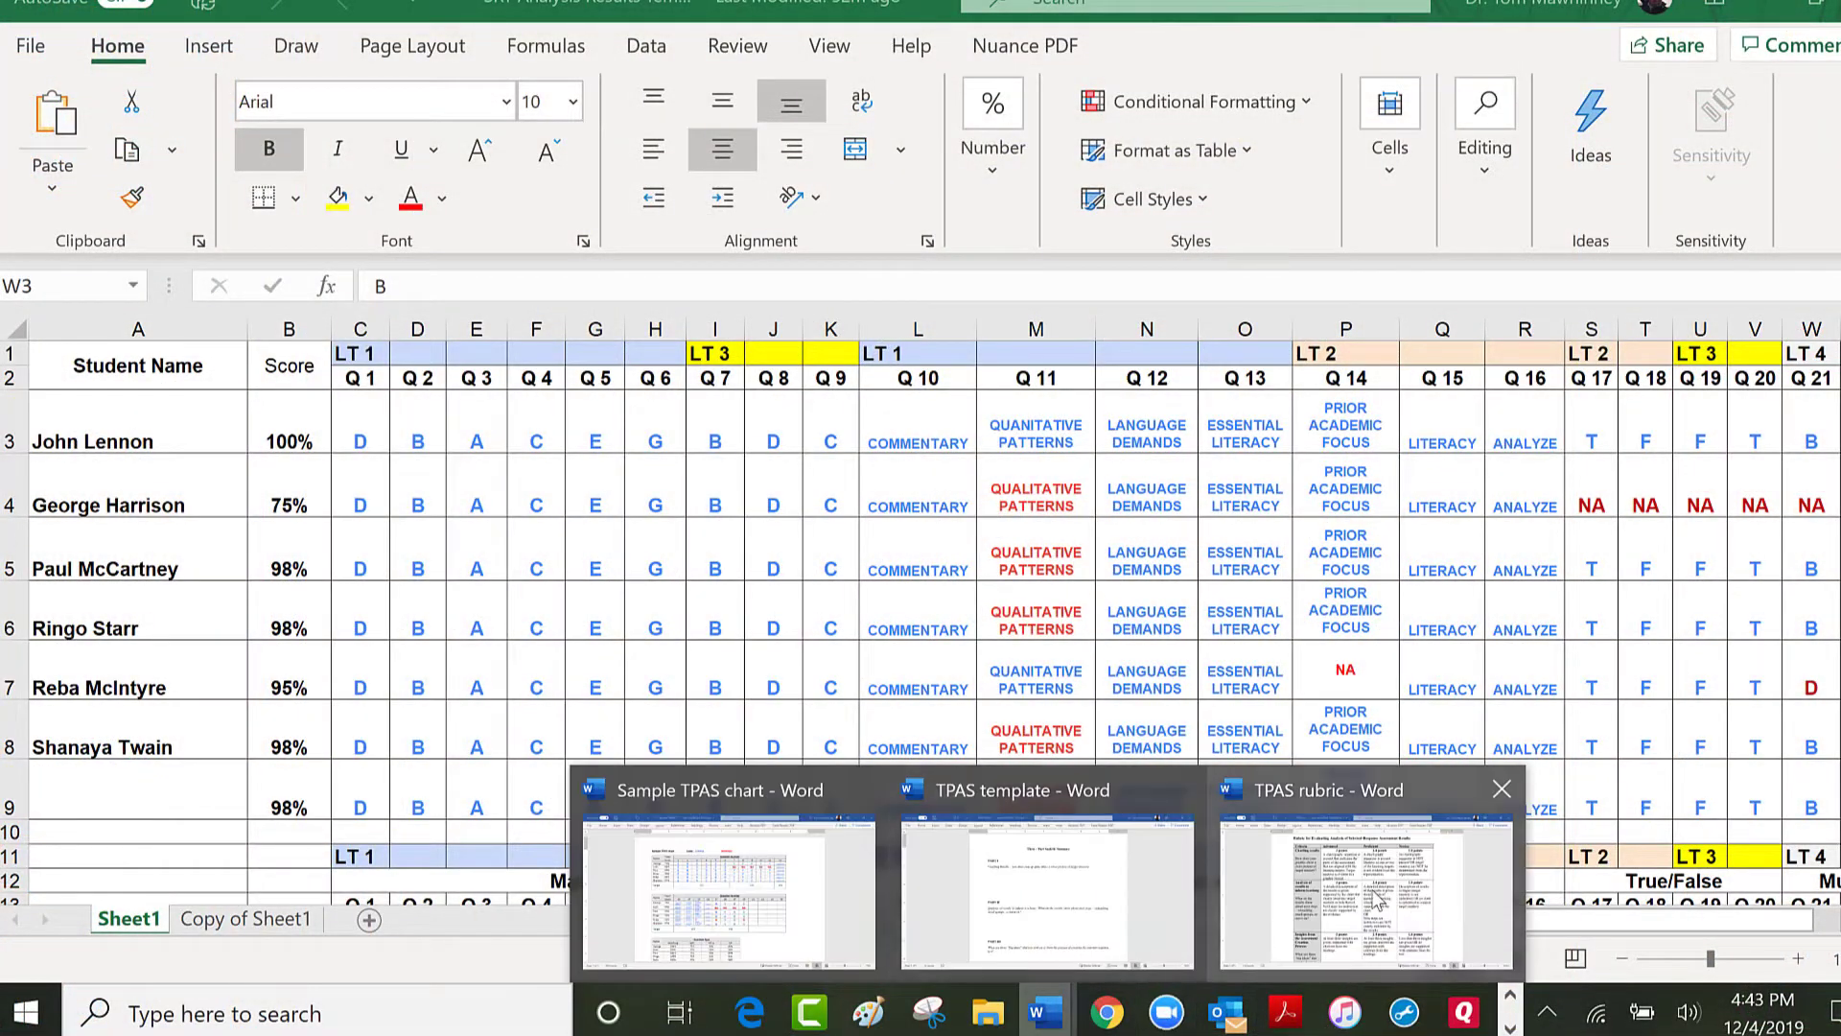
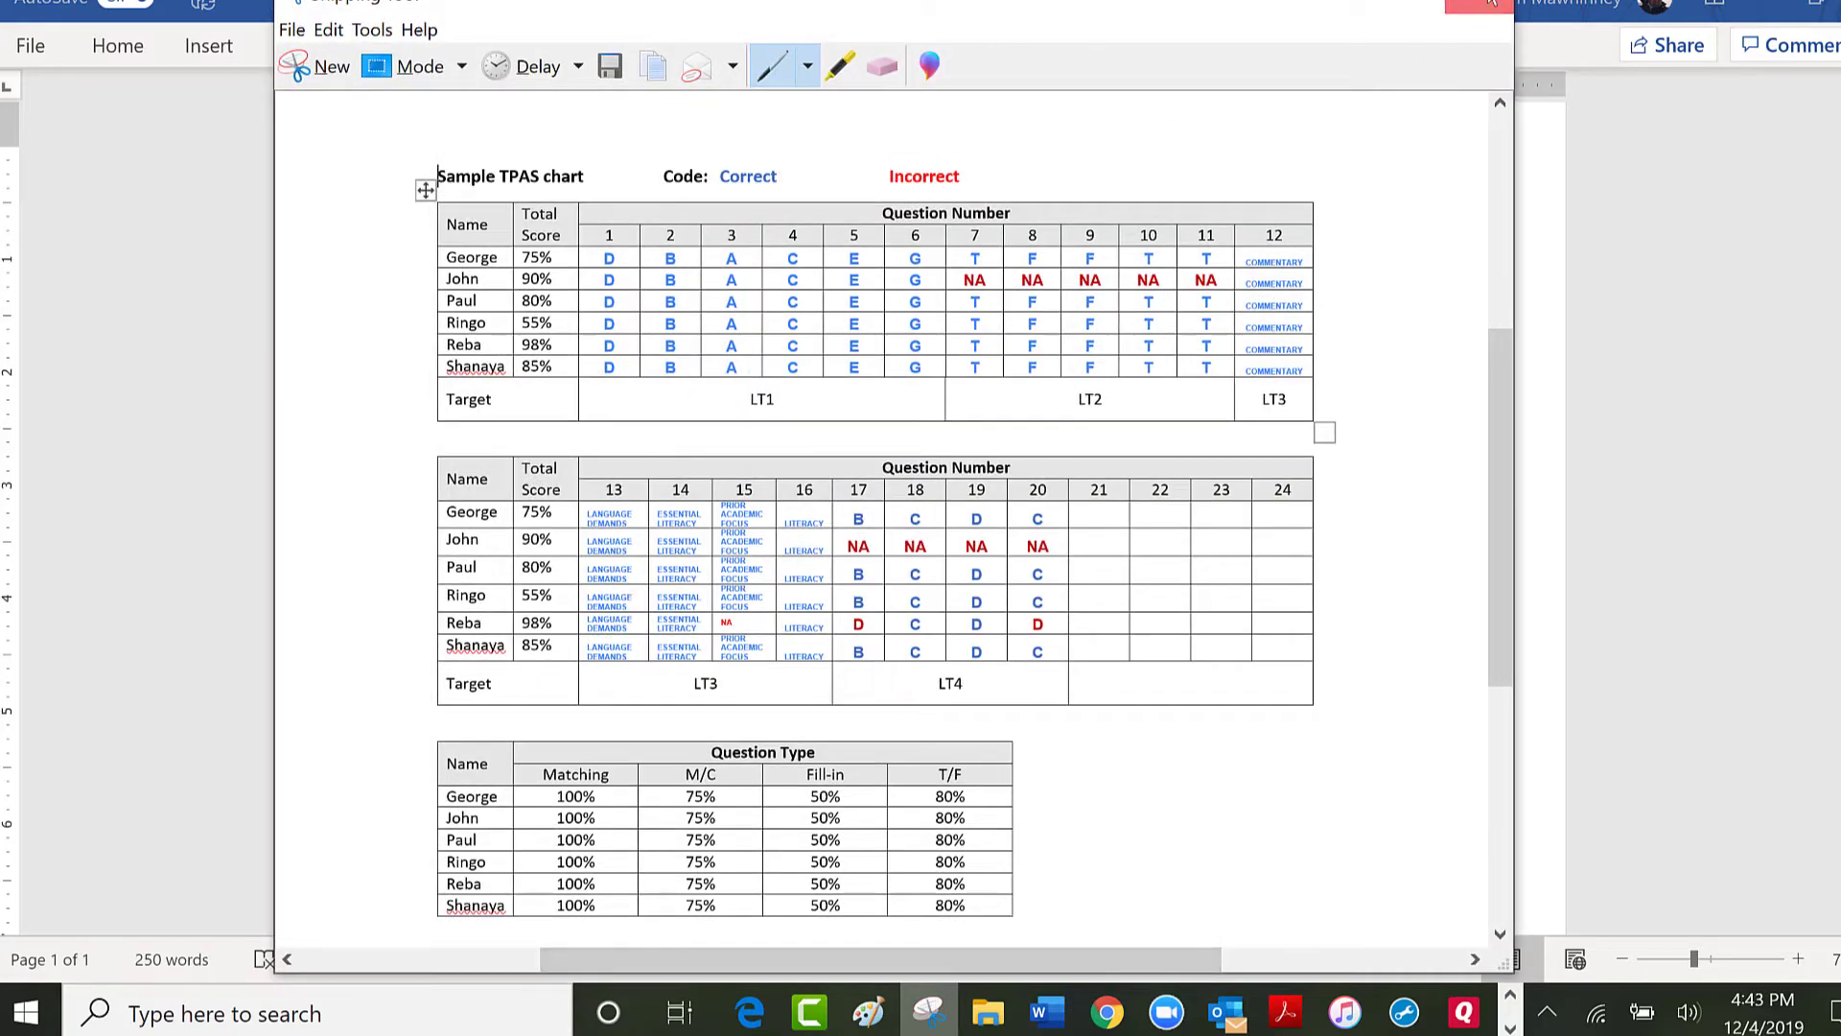
left_click(930, 1017)
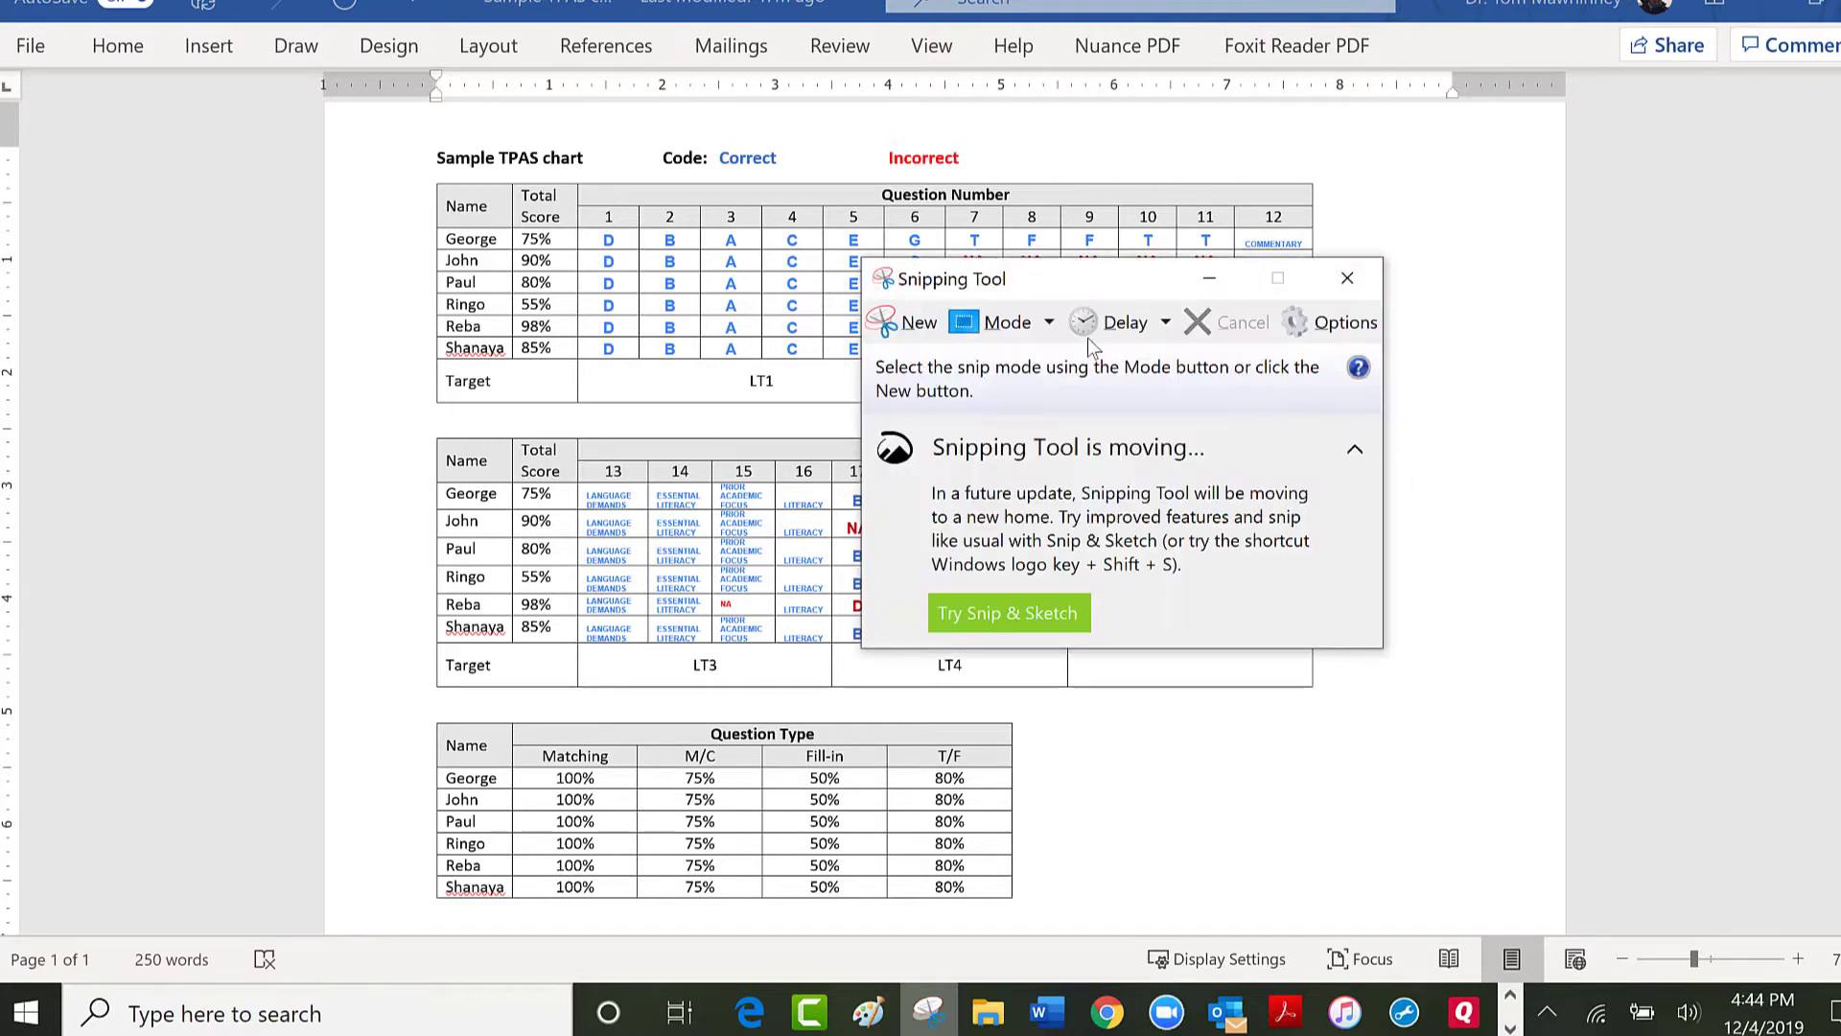
left_click(899, 322)
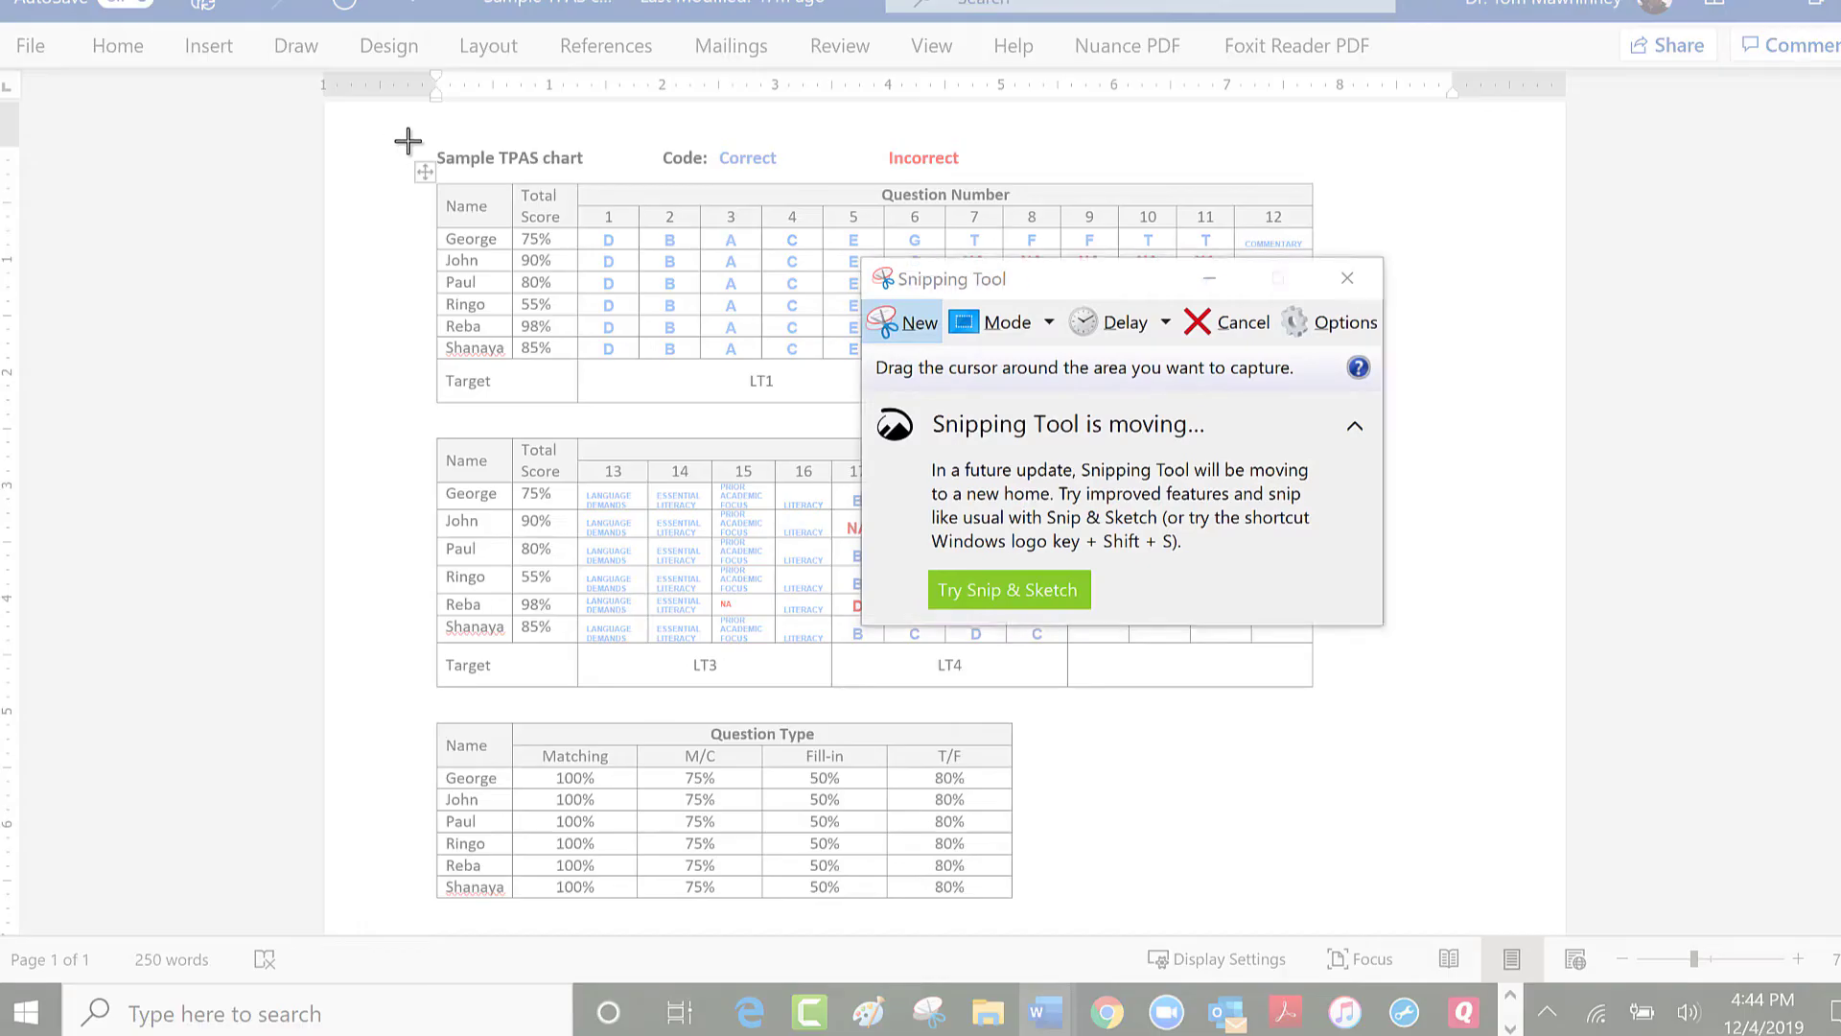
left_click_drag(408, 141, 1345, 914)
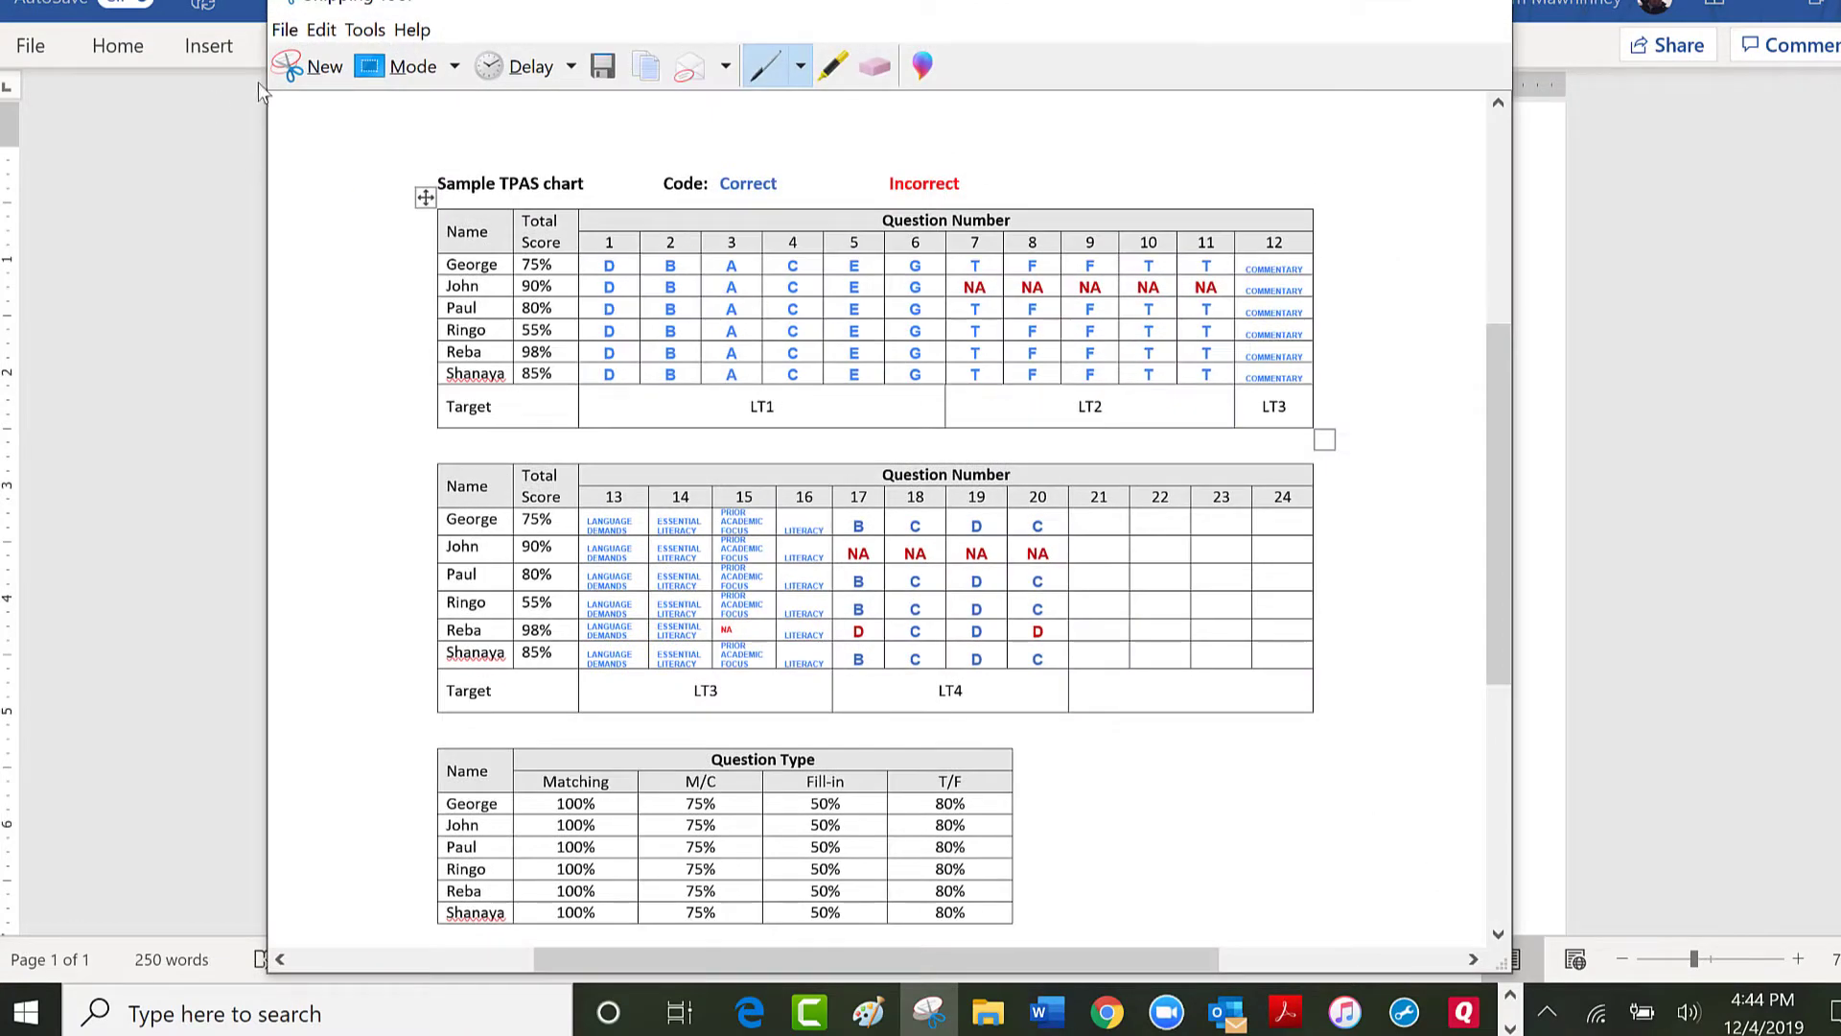
left_click(1631, 866)
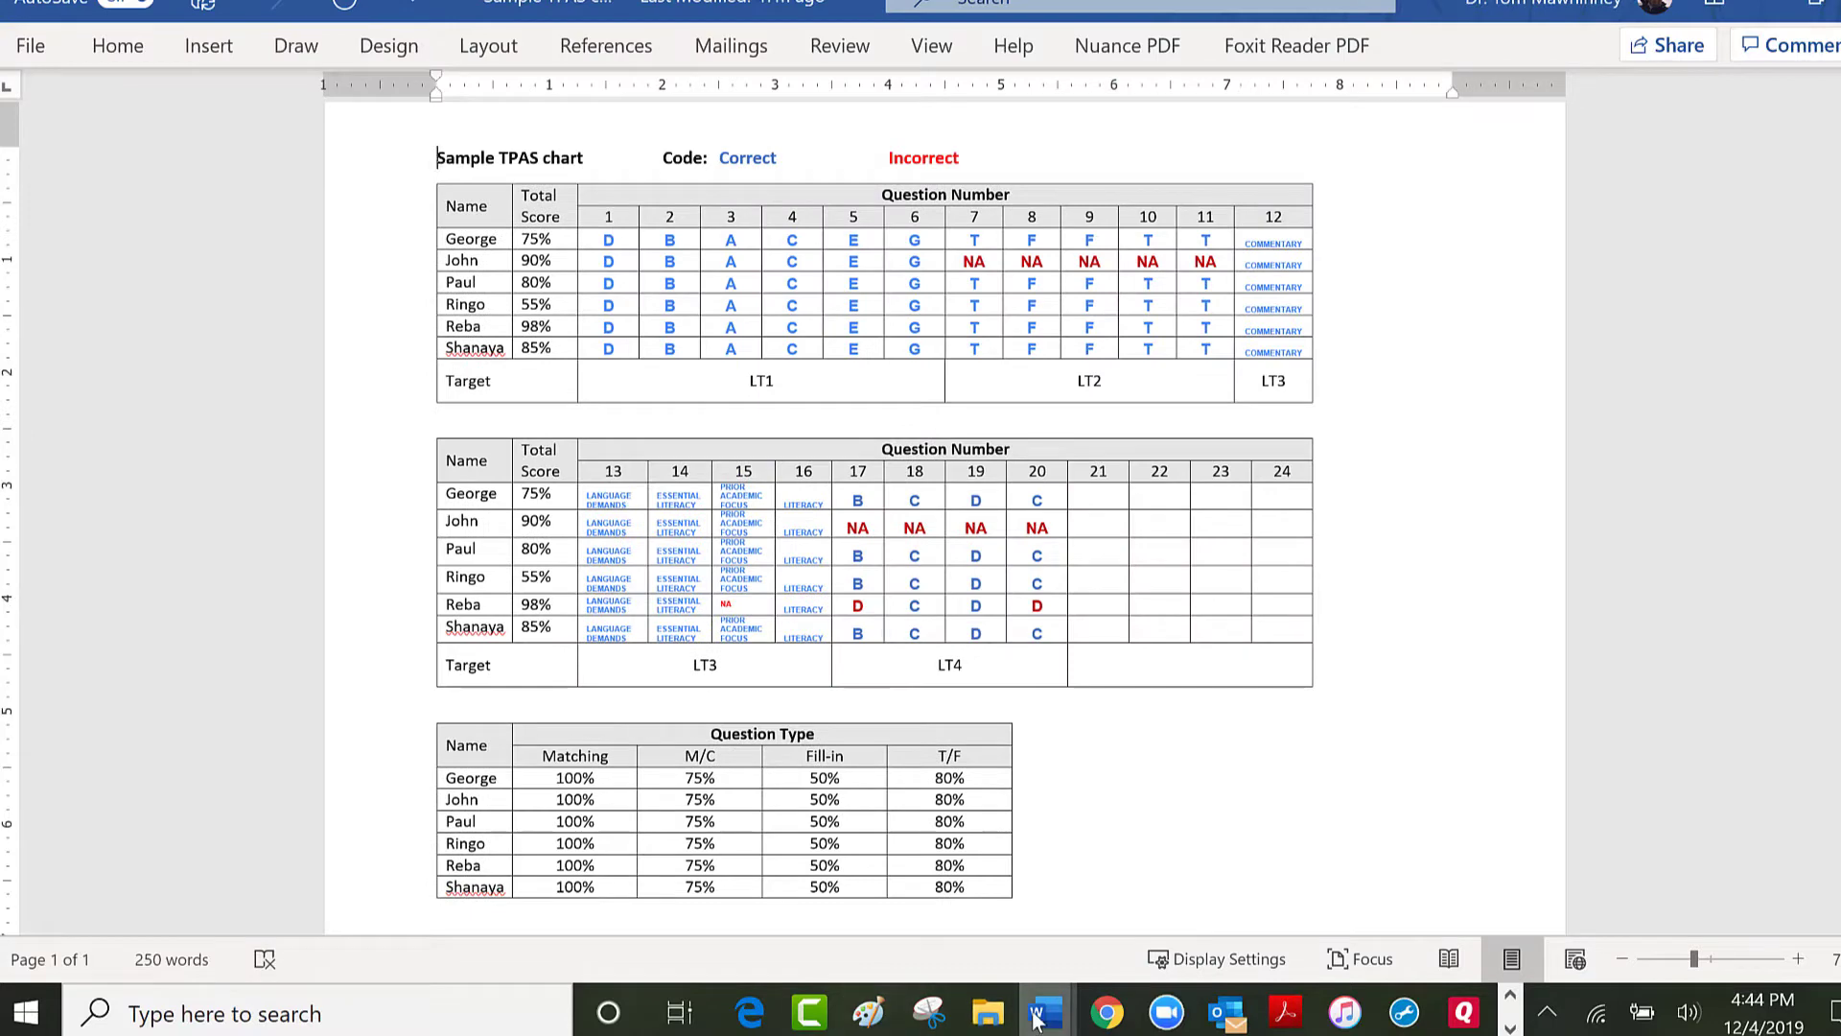
- Switch to the TPAS template document and start inserting a picture from file below the Part I charting results prompt
mouse_move(1045, 1012)
left_click(1046, 898)
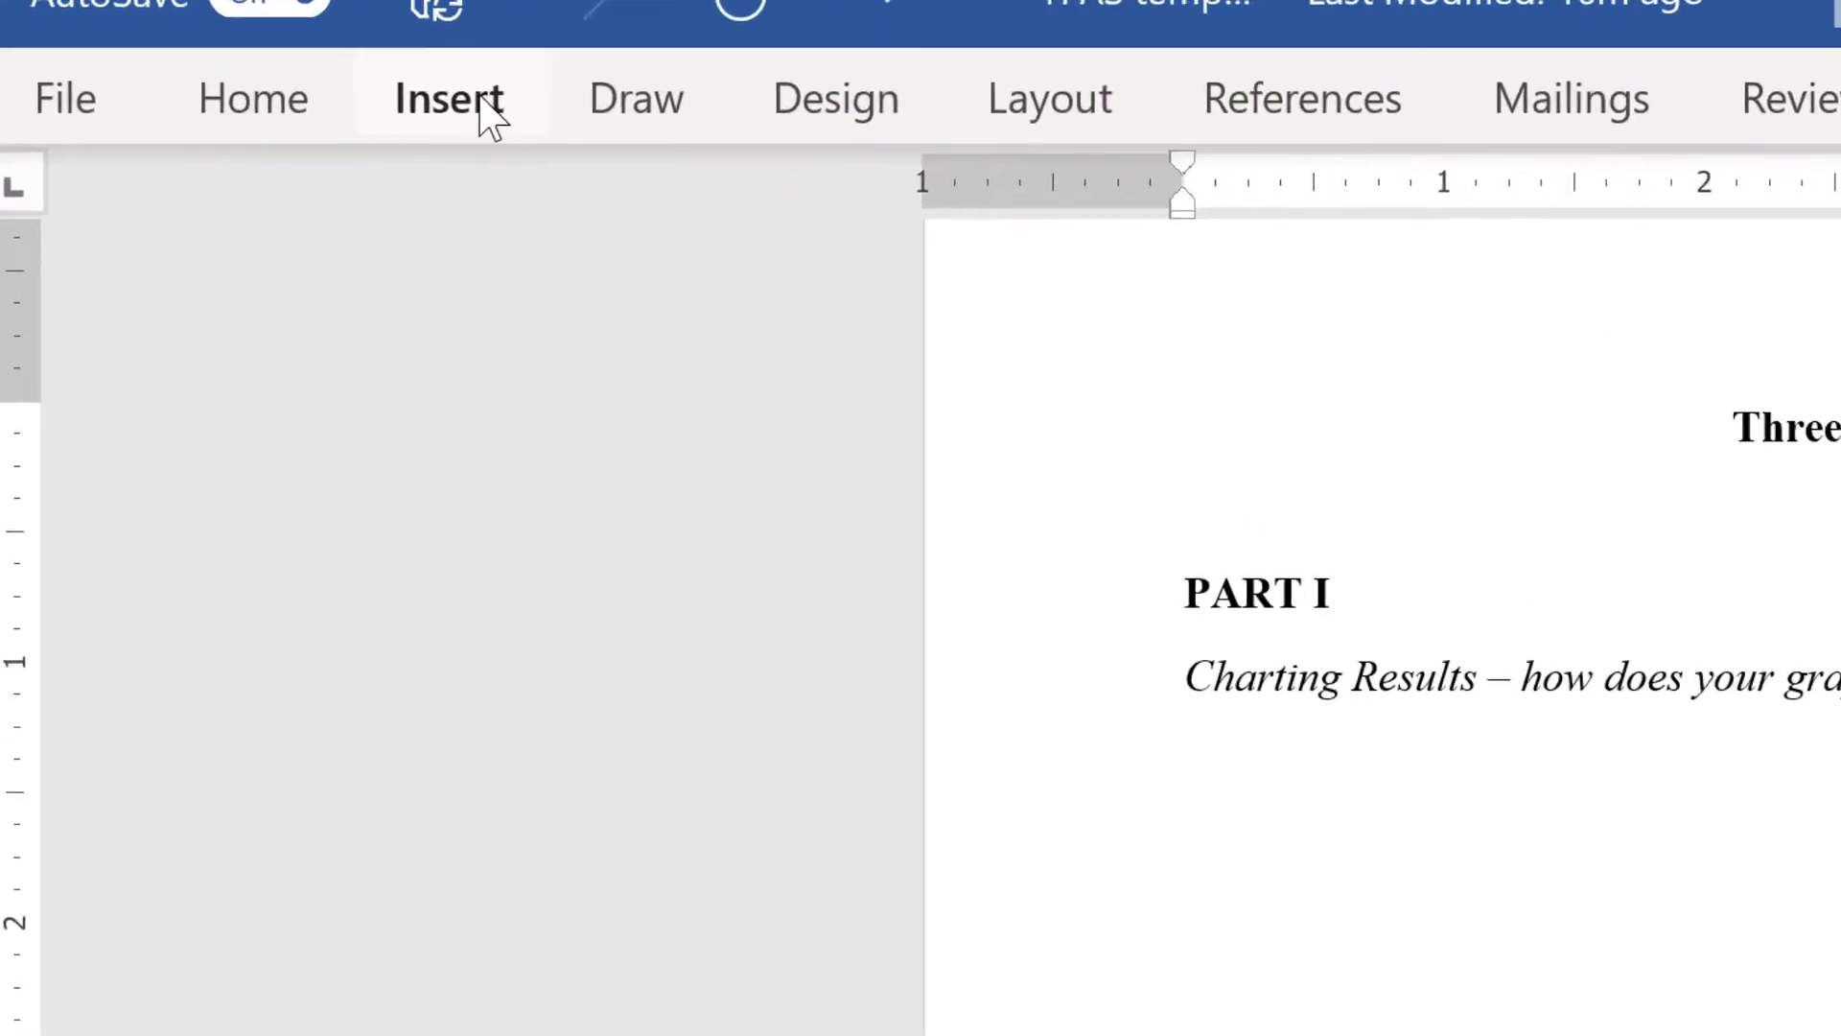
left_click(219, 50)
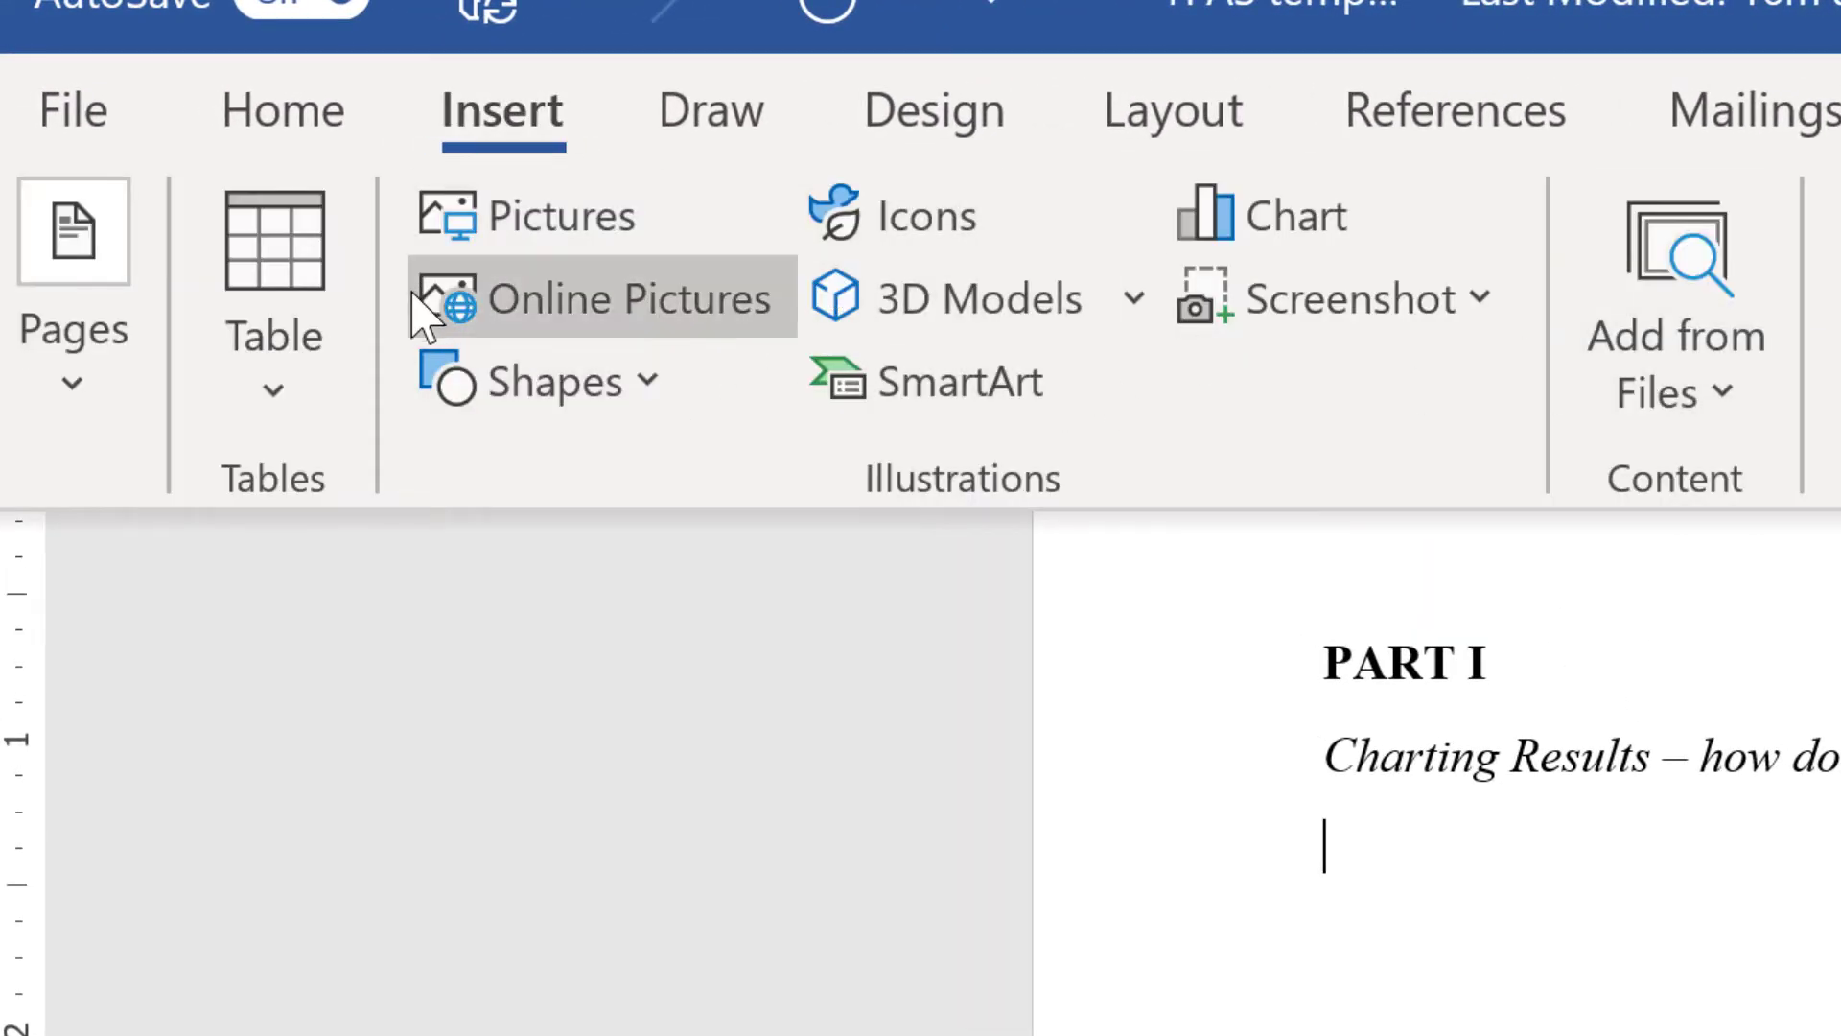
left_click(557, 222)
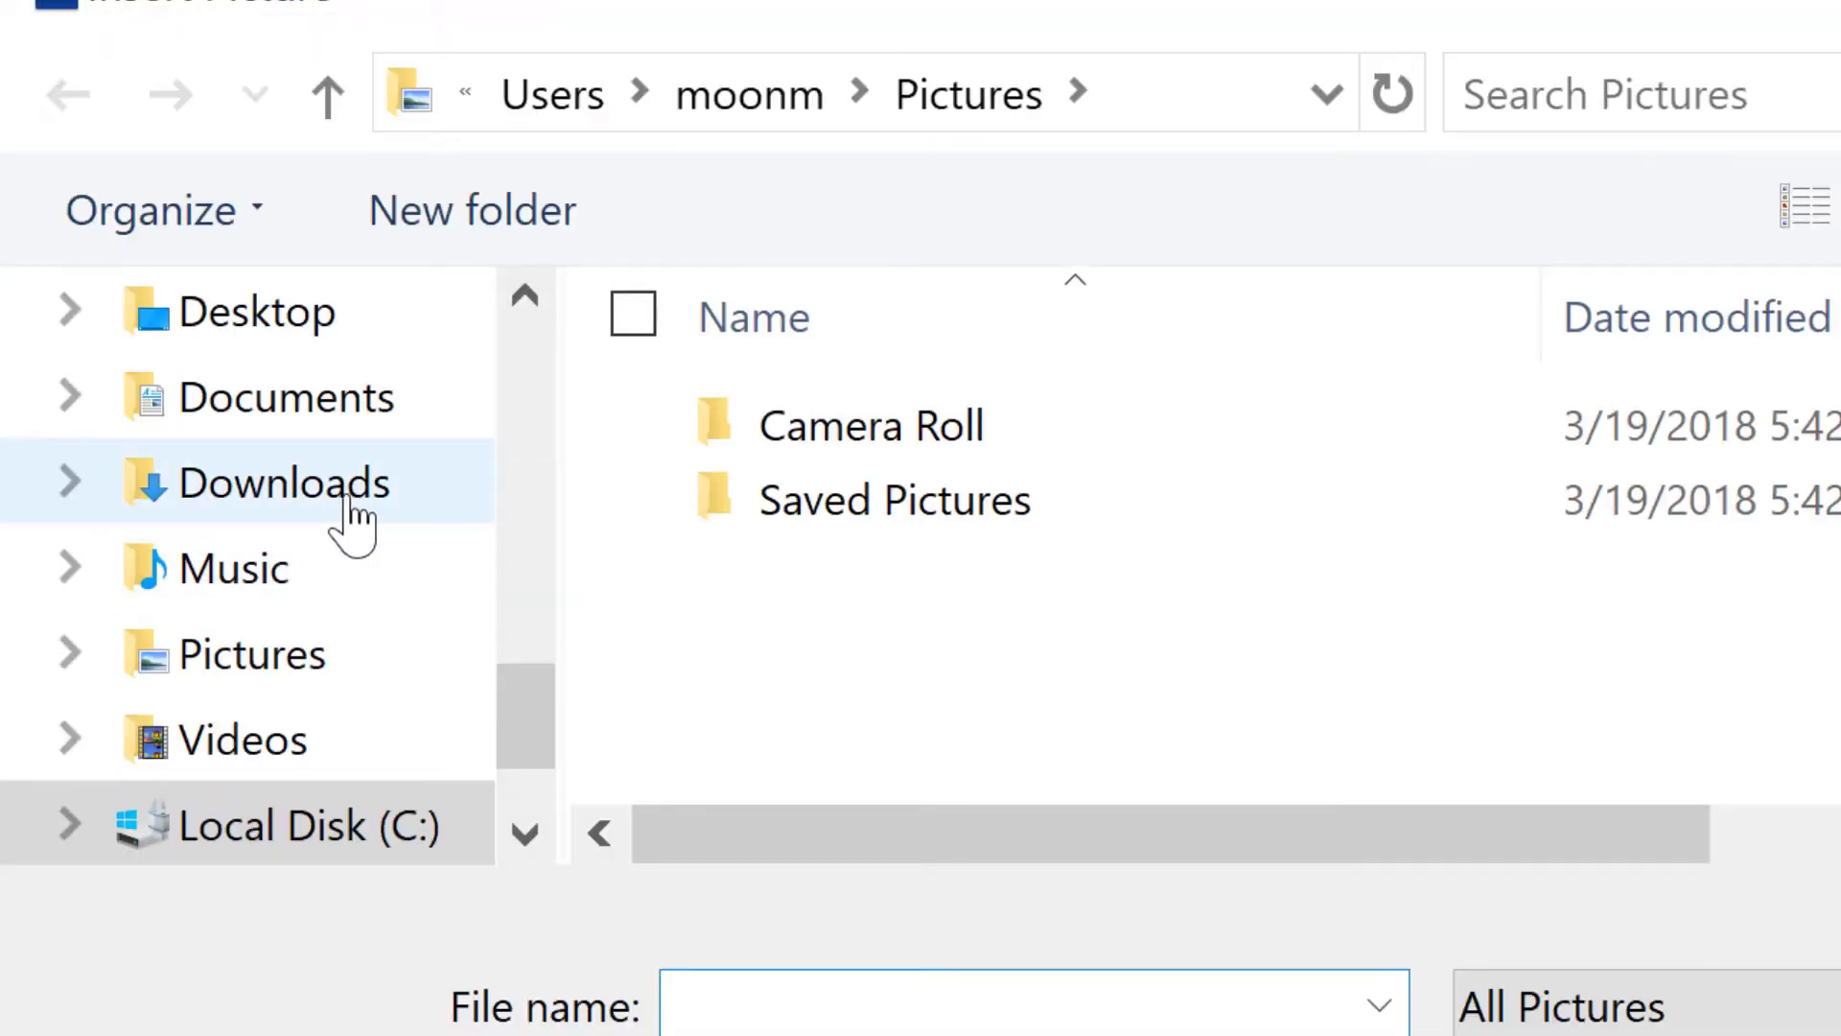
- Browse for the picture in Documents, EDSN 640, a-handouts, and open the Exemplars and Rubrics folder
left_click(316, 422)
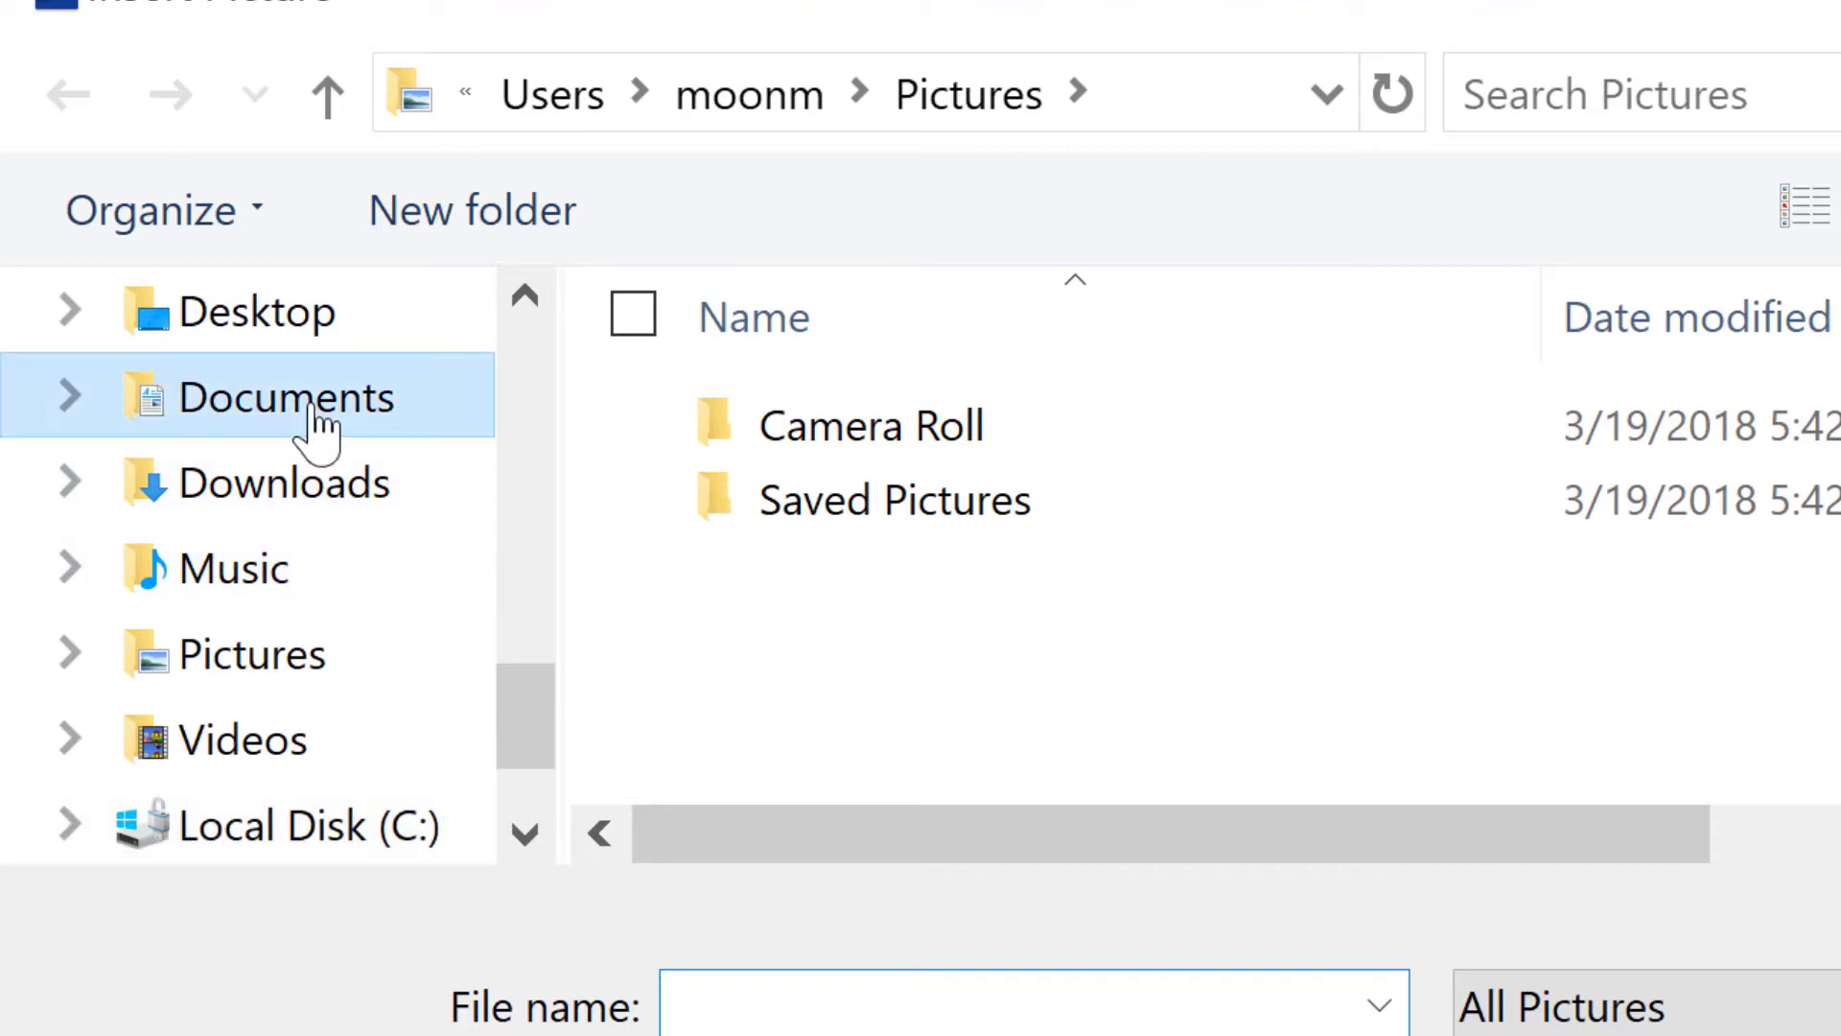
scroll(995, 691, "down", 2)
left_click(916, 623)
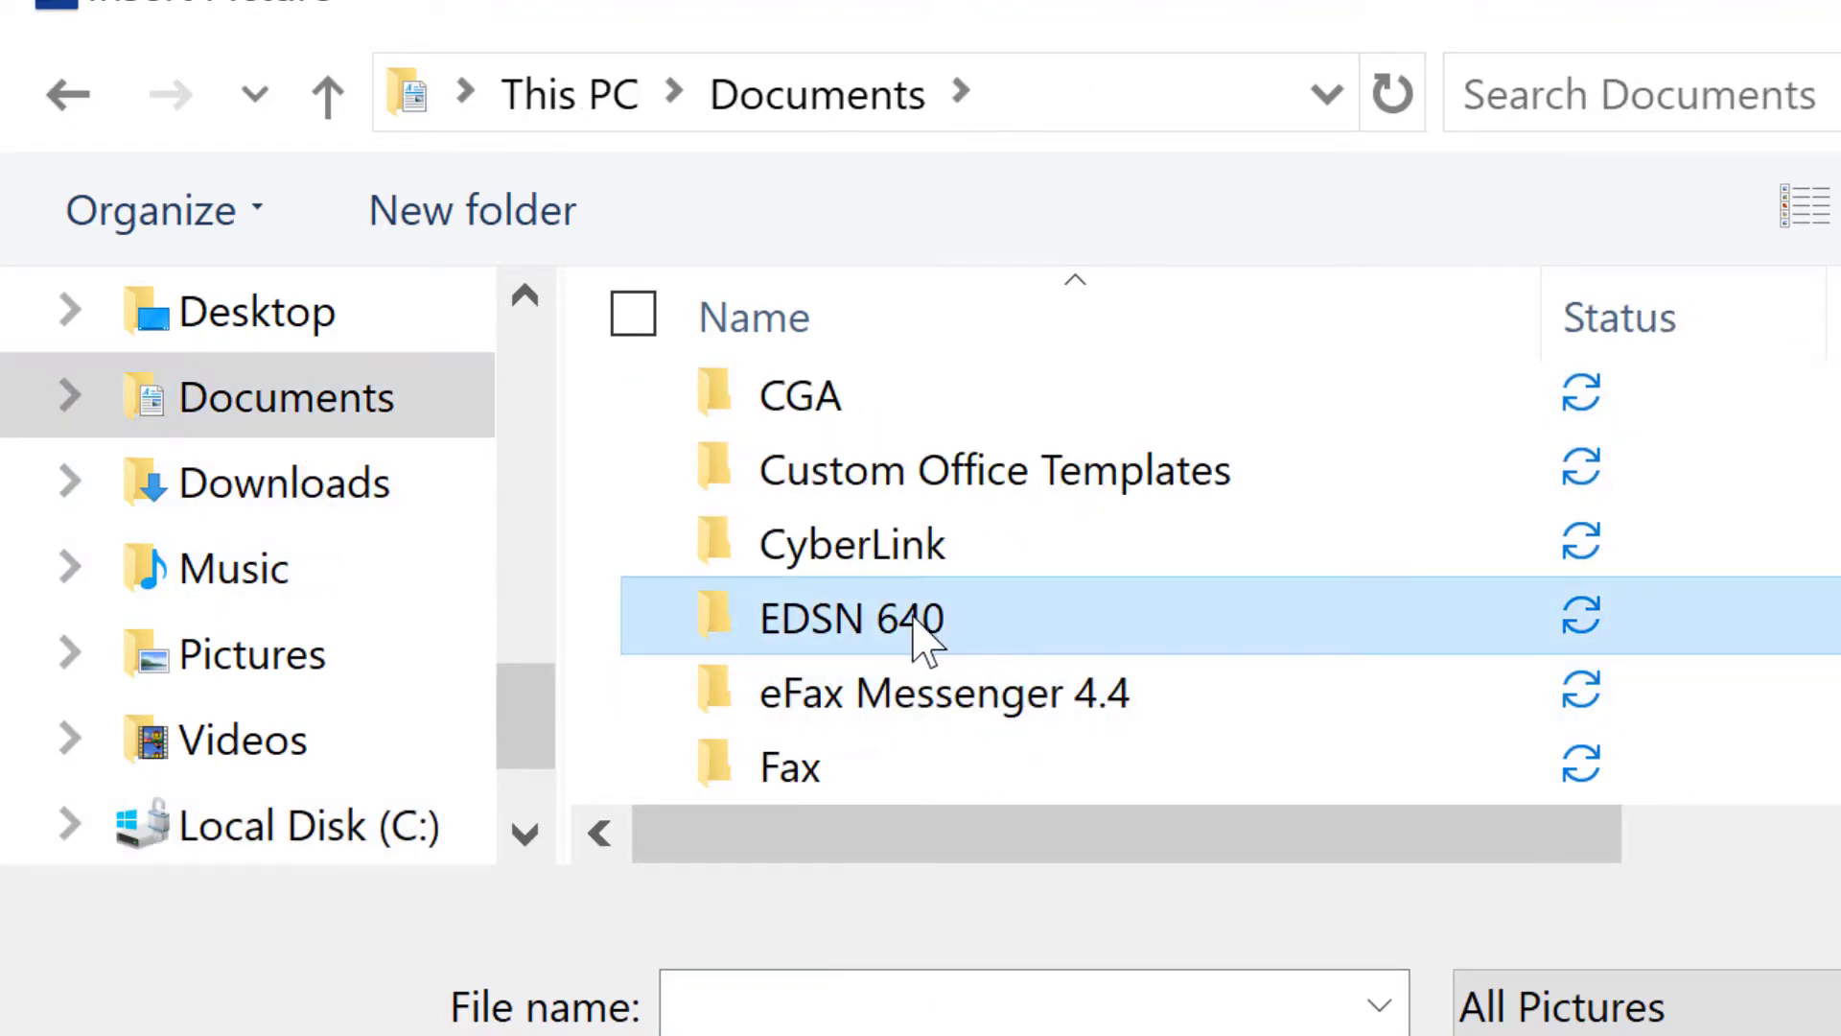
double_click(920, 623)
scroll(1017, 638, "down", 1)
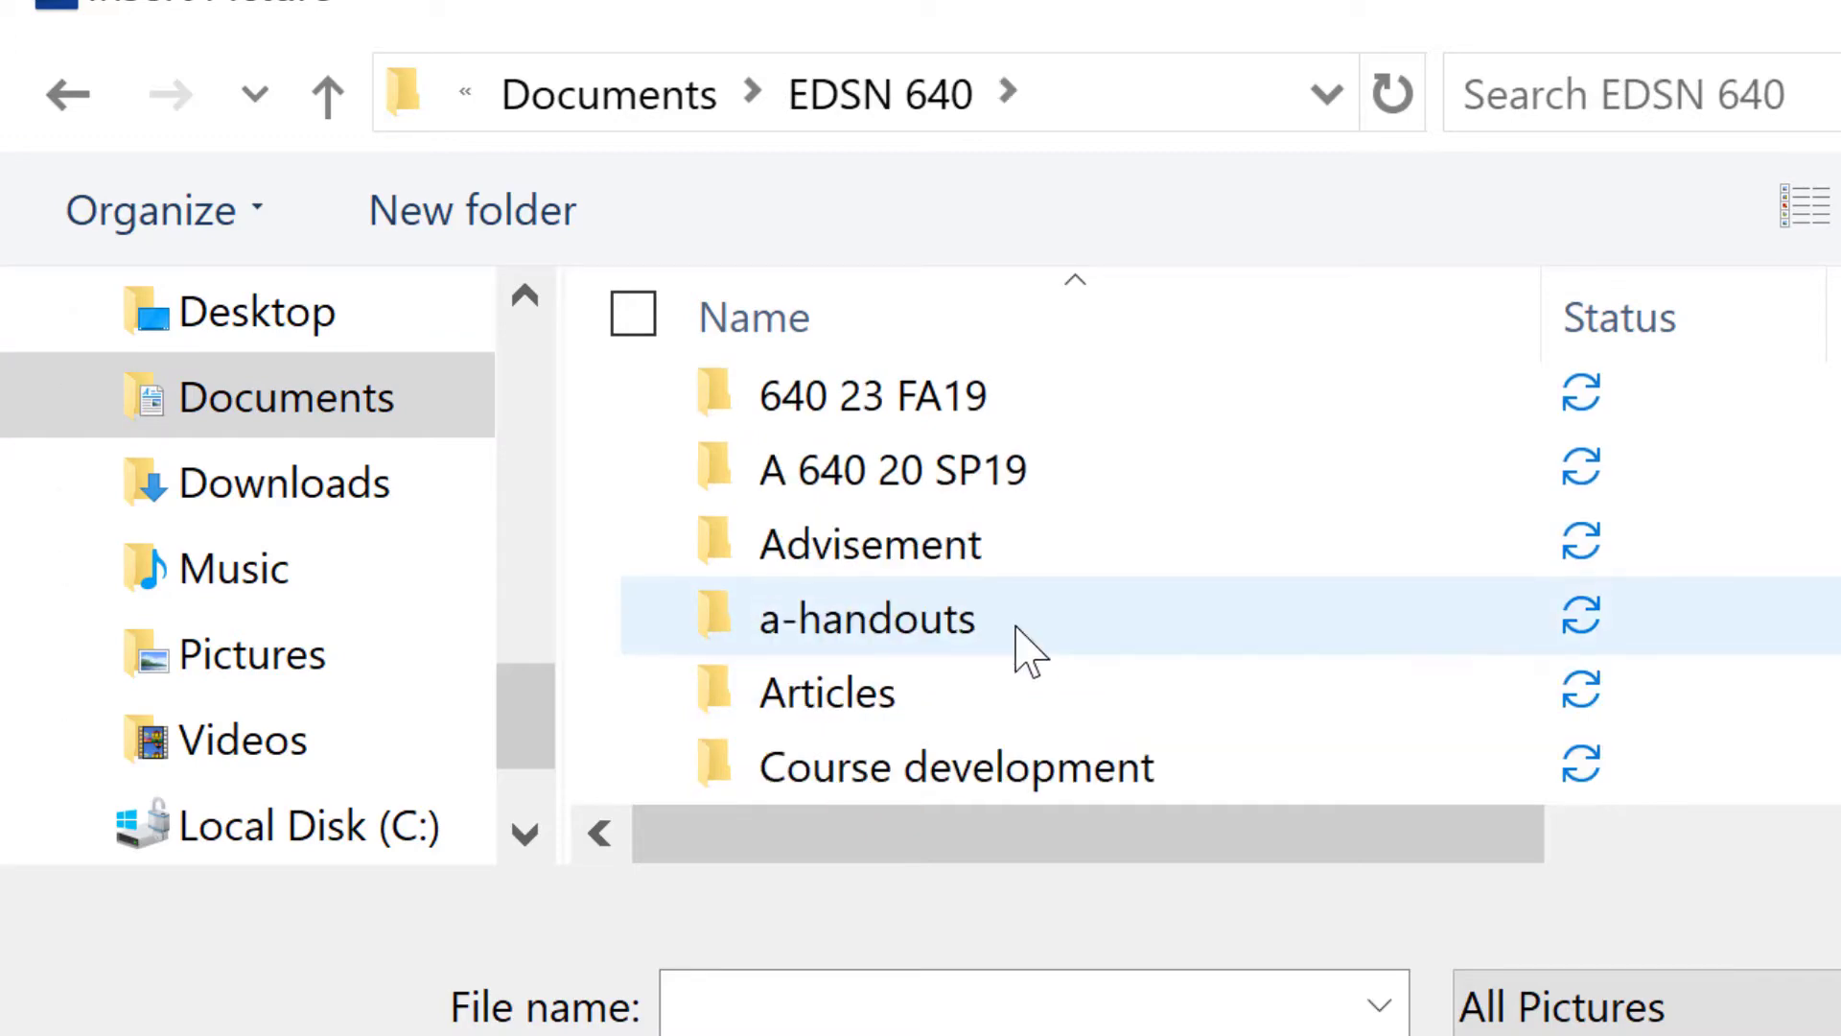
left_click(904, 637)
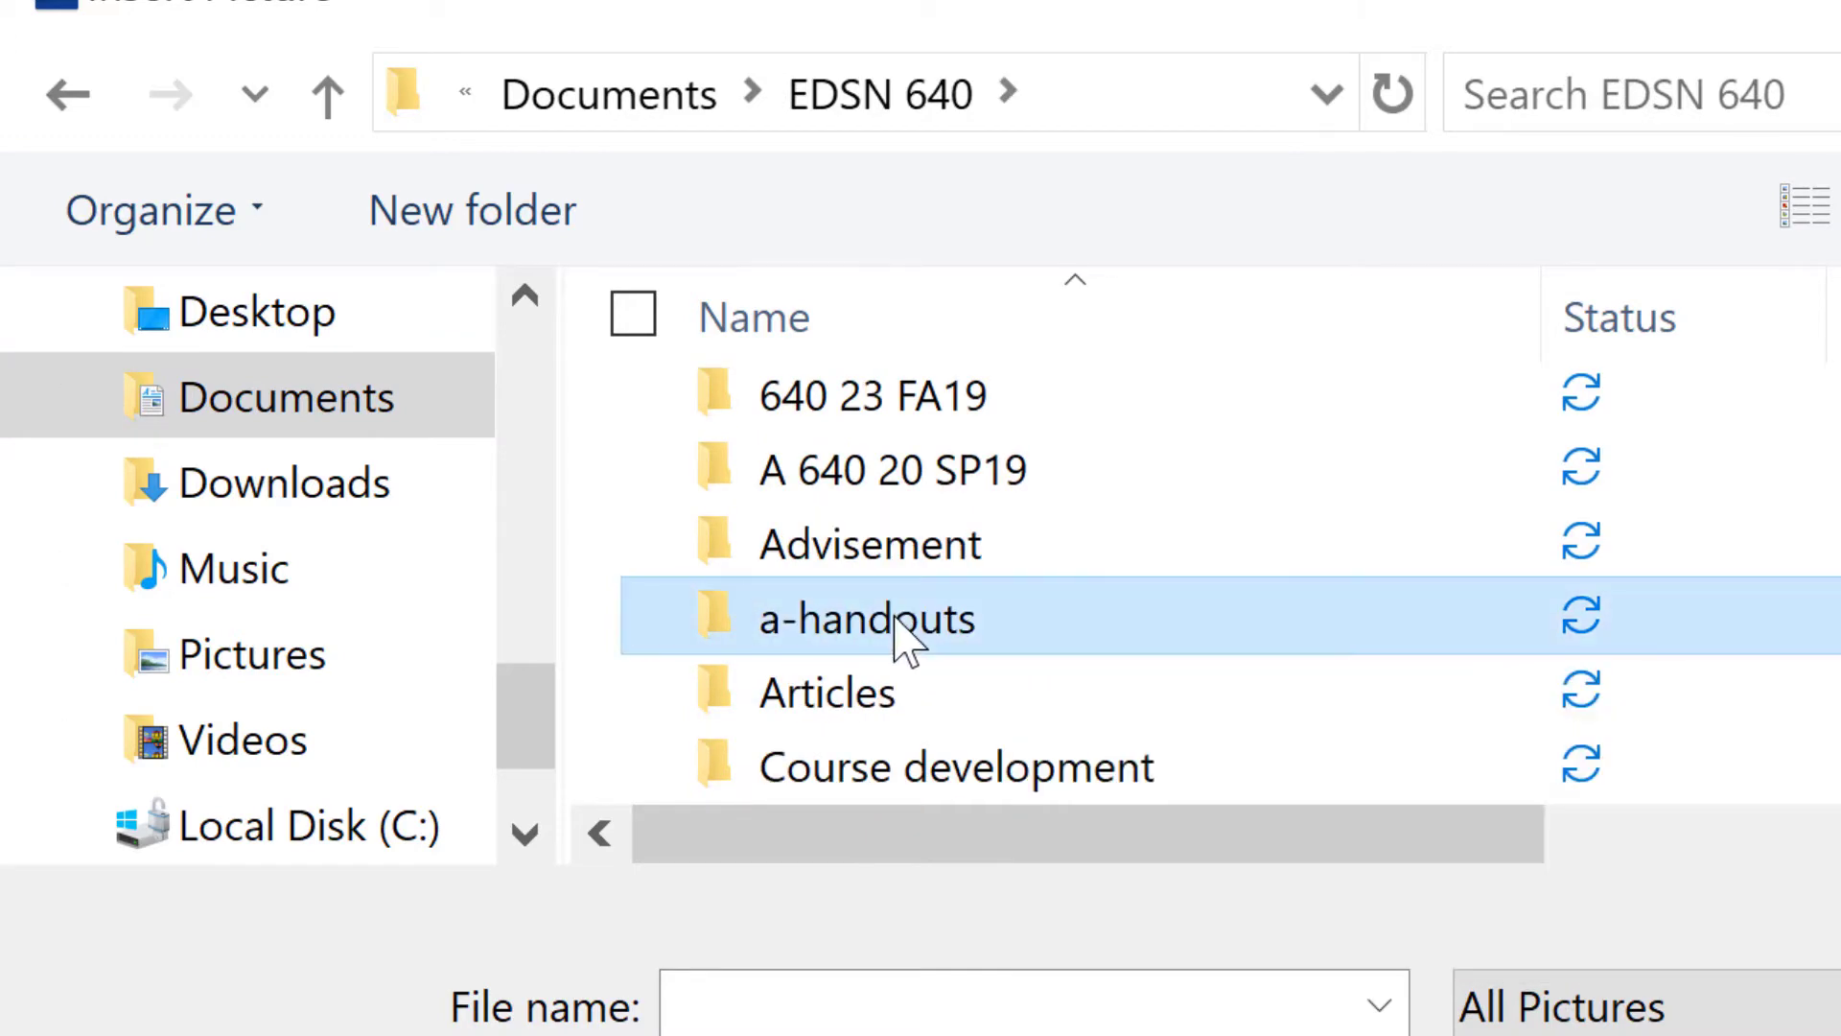
double_click(905, 636)
scroll(968, 633, "down", 2)
scroll(962, 648, "down", 1)
left_click(943, 637)
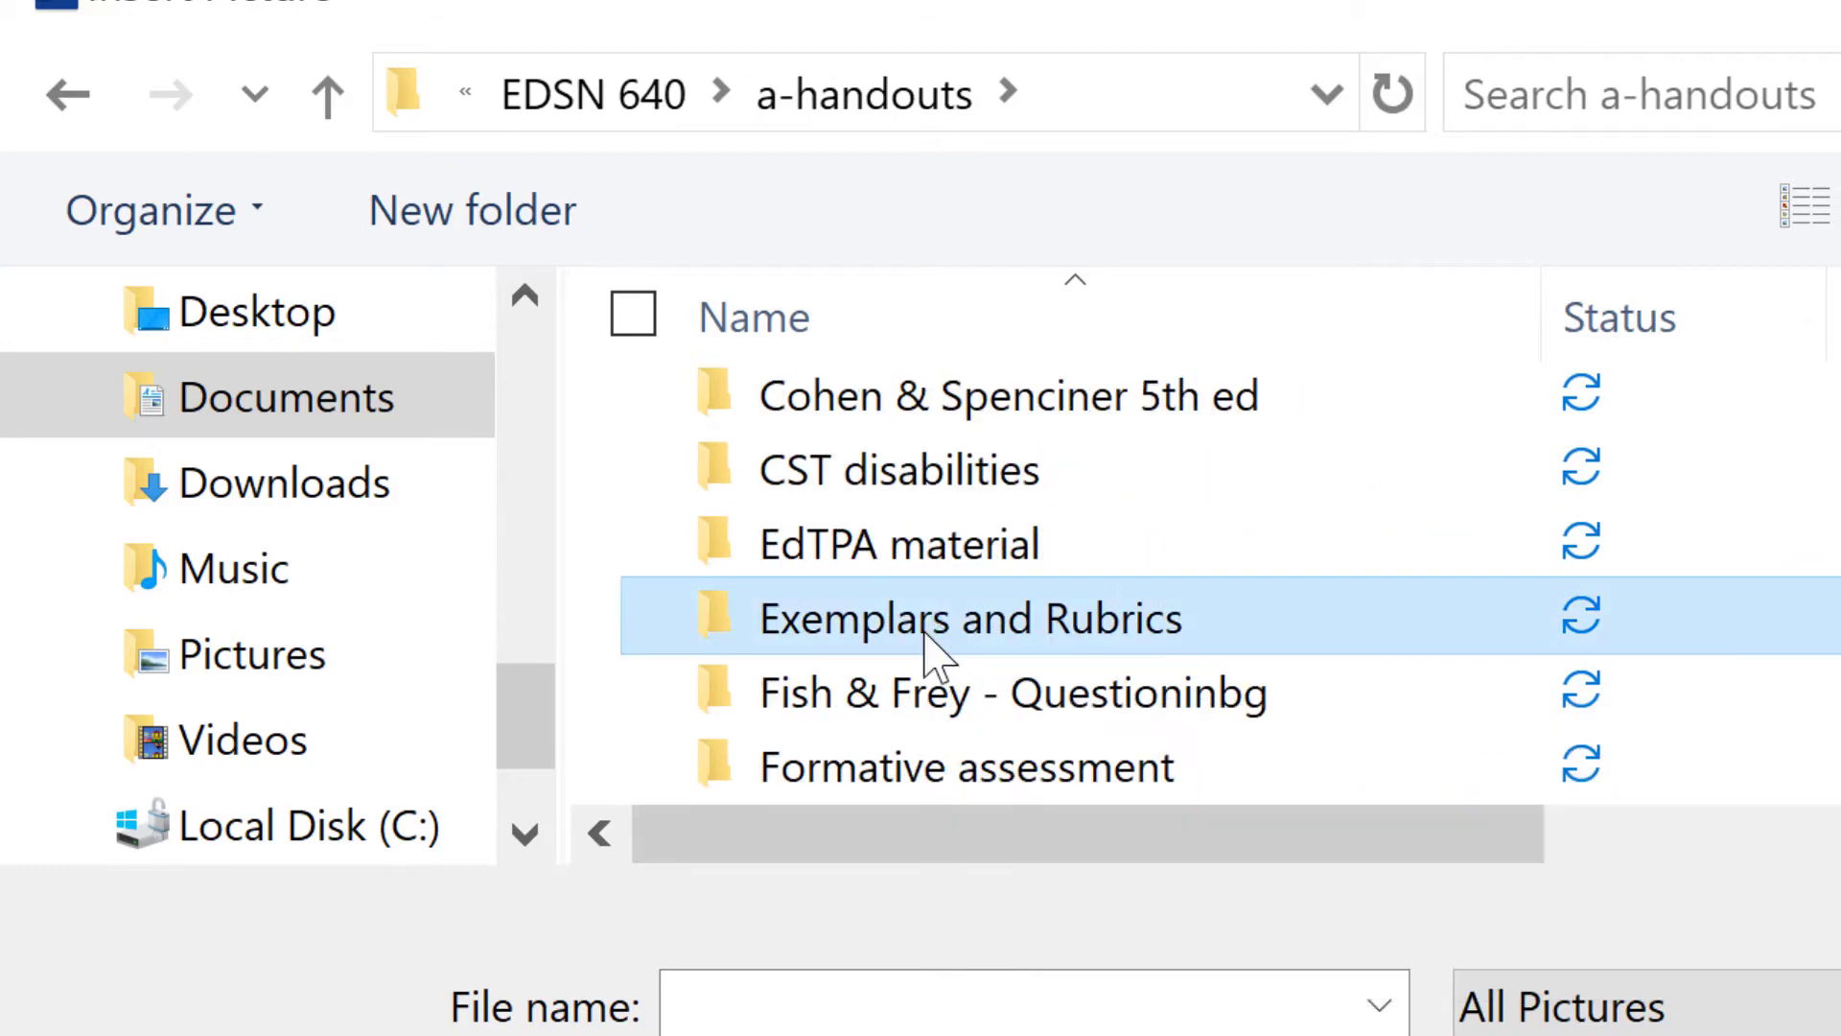
double_click(896, 615)
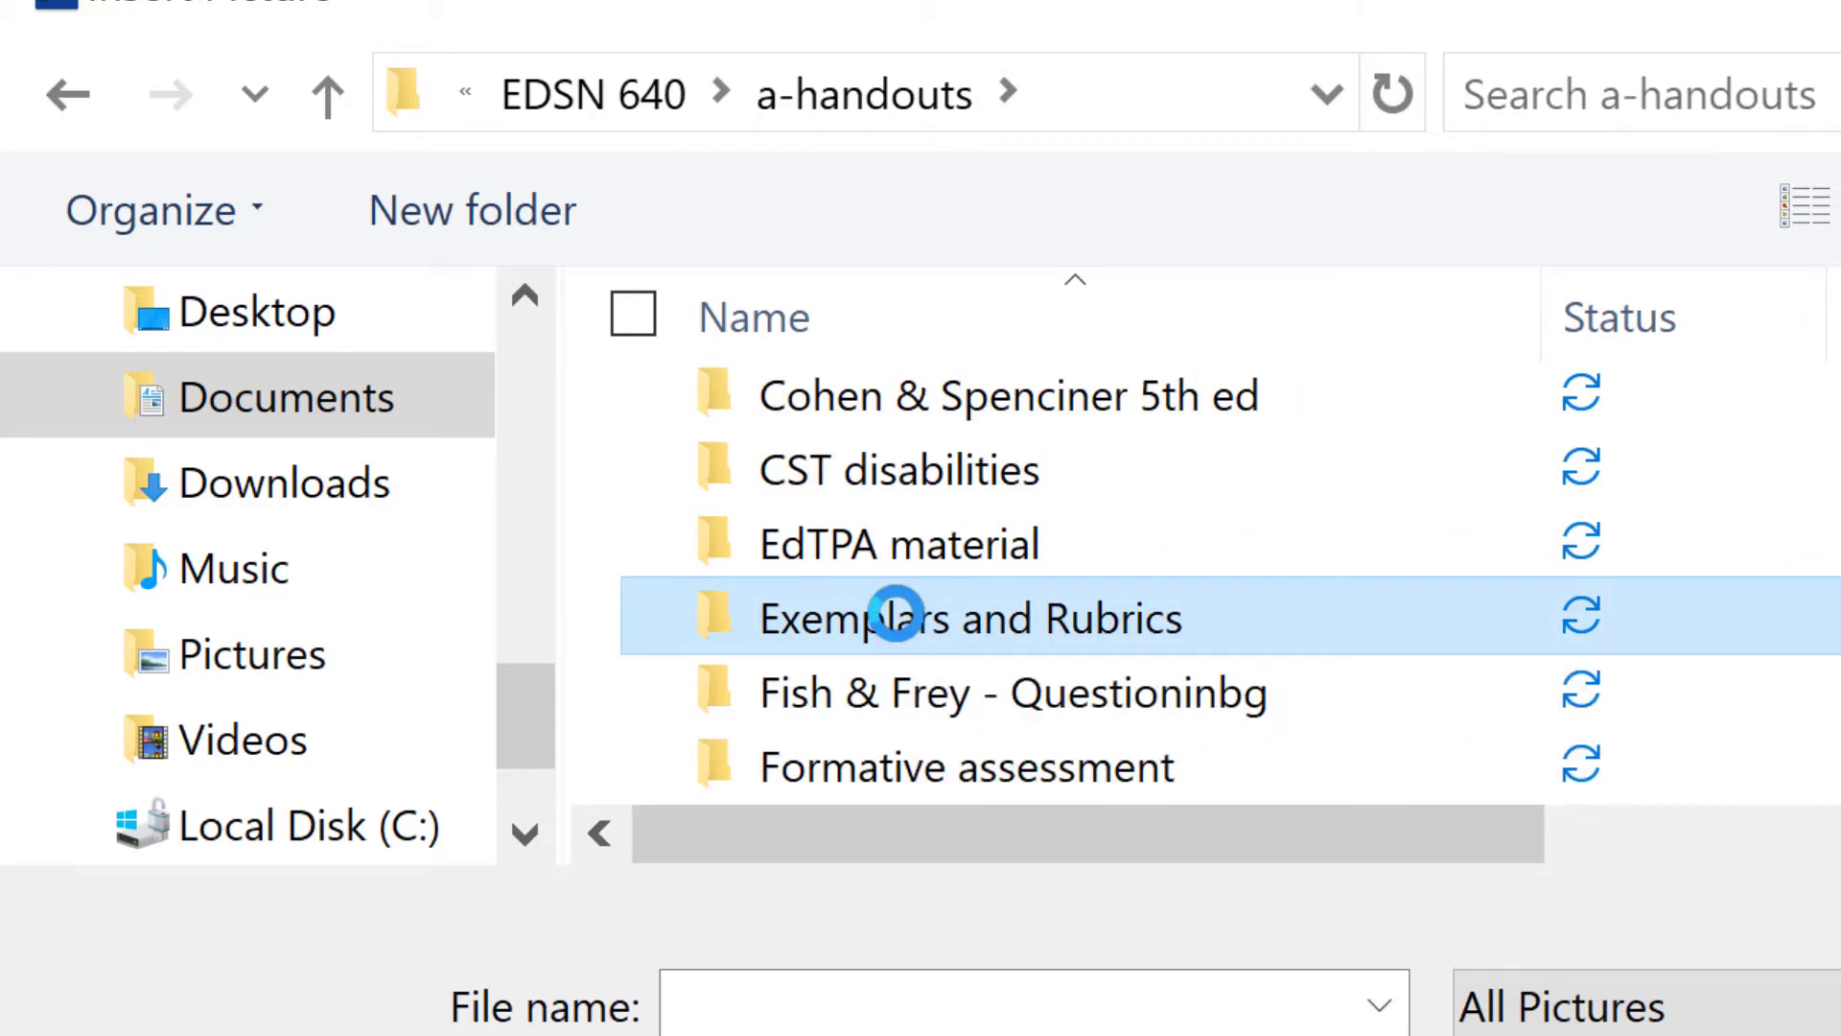
- Insert the Sample TPAS chart picture from the TPAS folder into Part I of the template
scroll(897, 671, "down", 2)
scroll(894, 674, "up", 2)
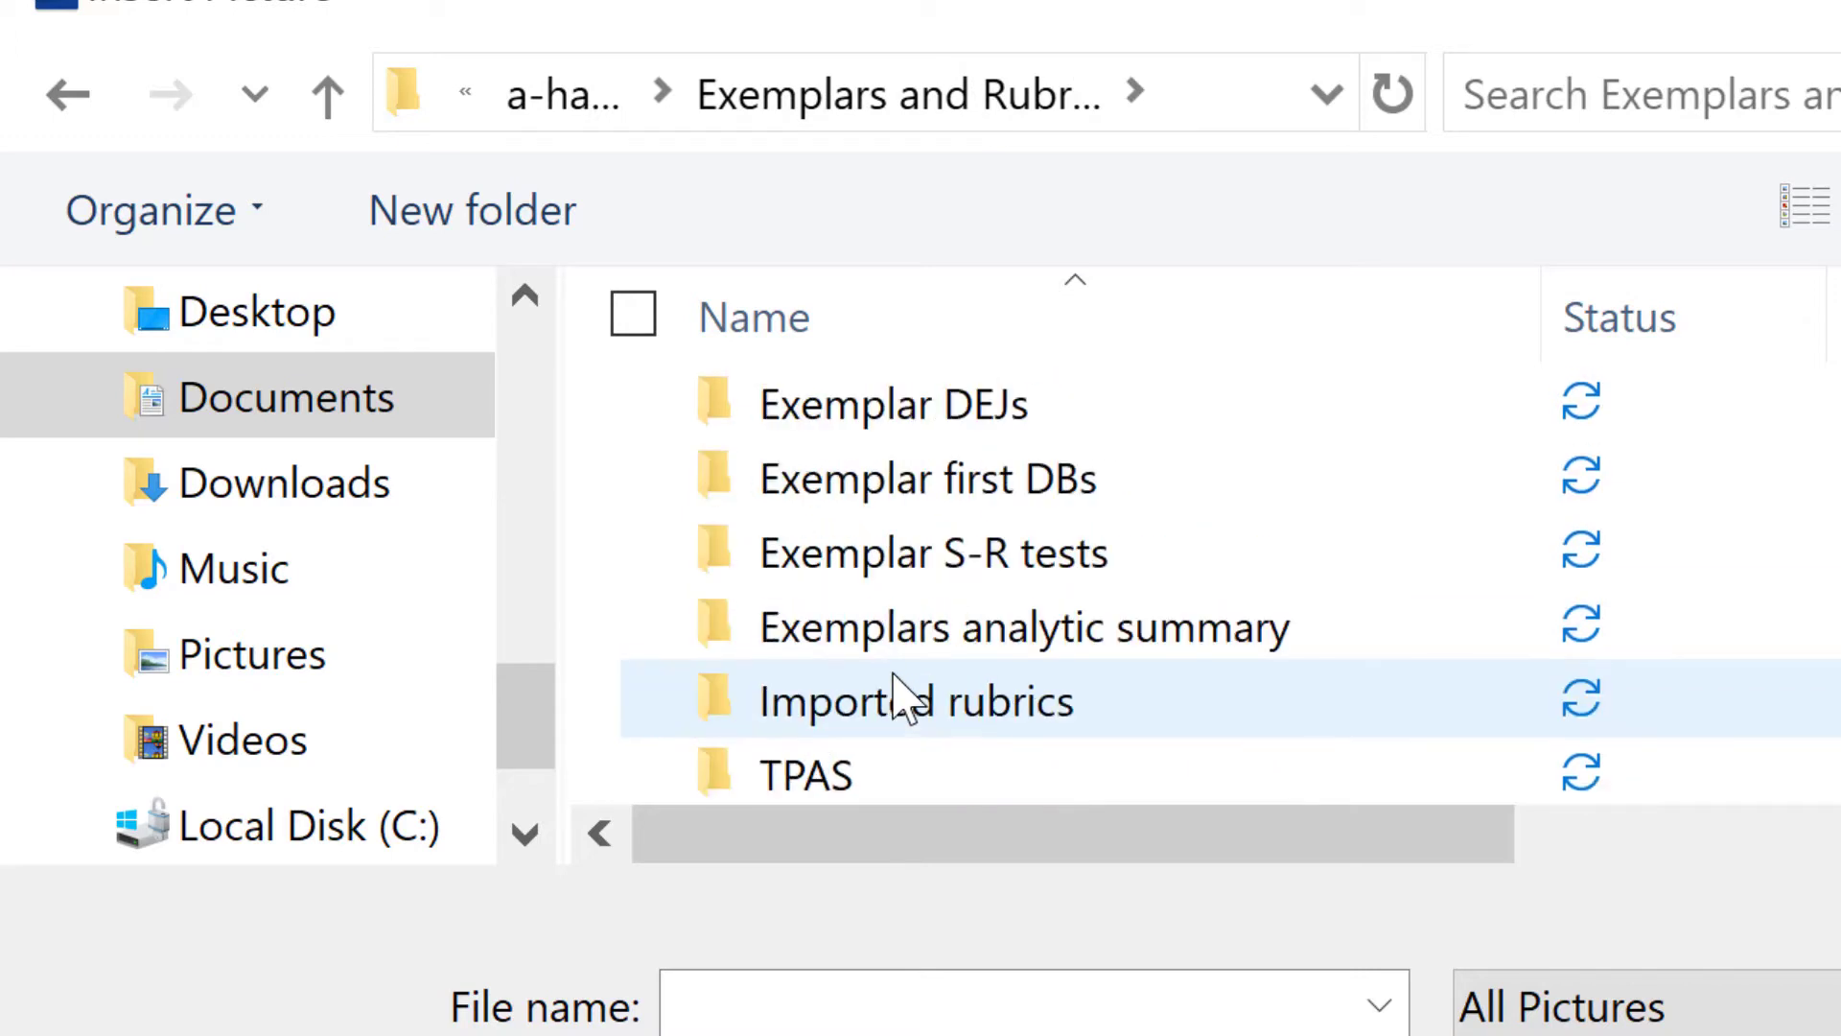
double_click(803, 773)
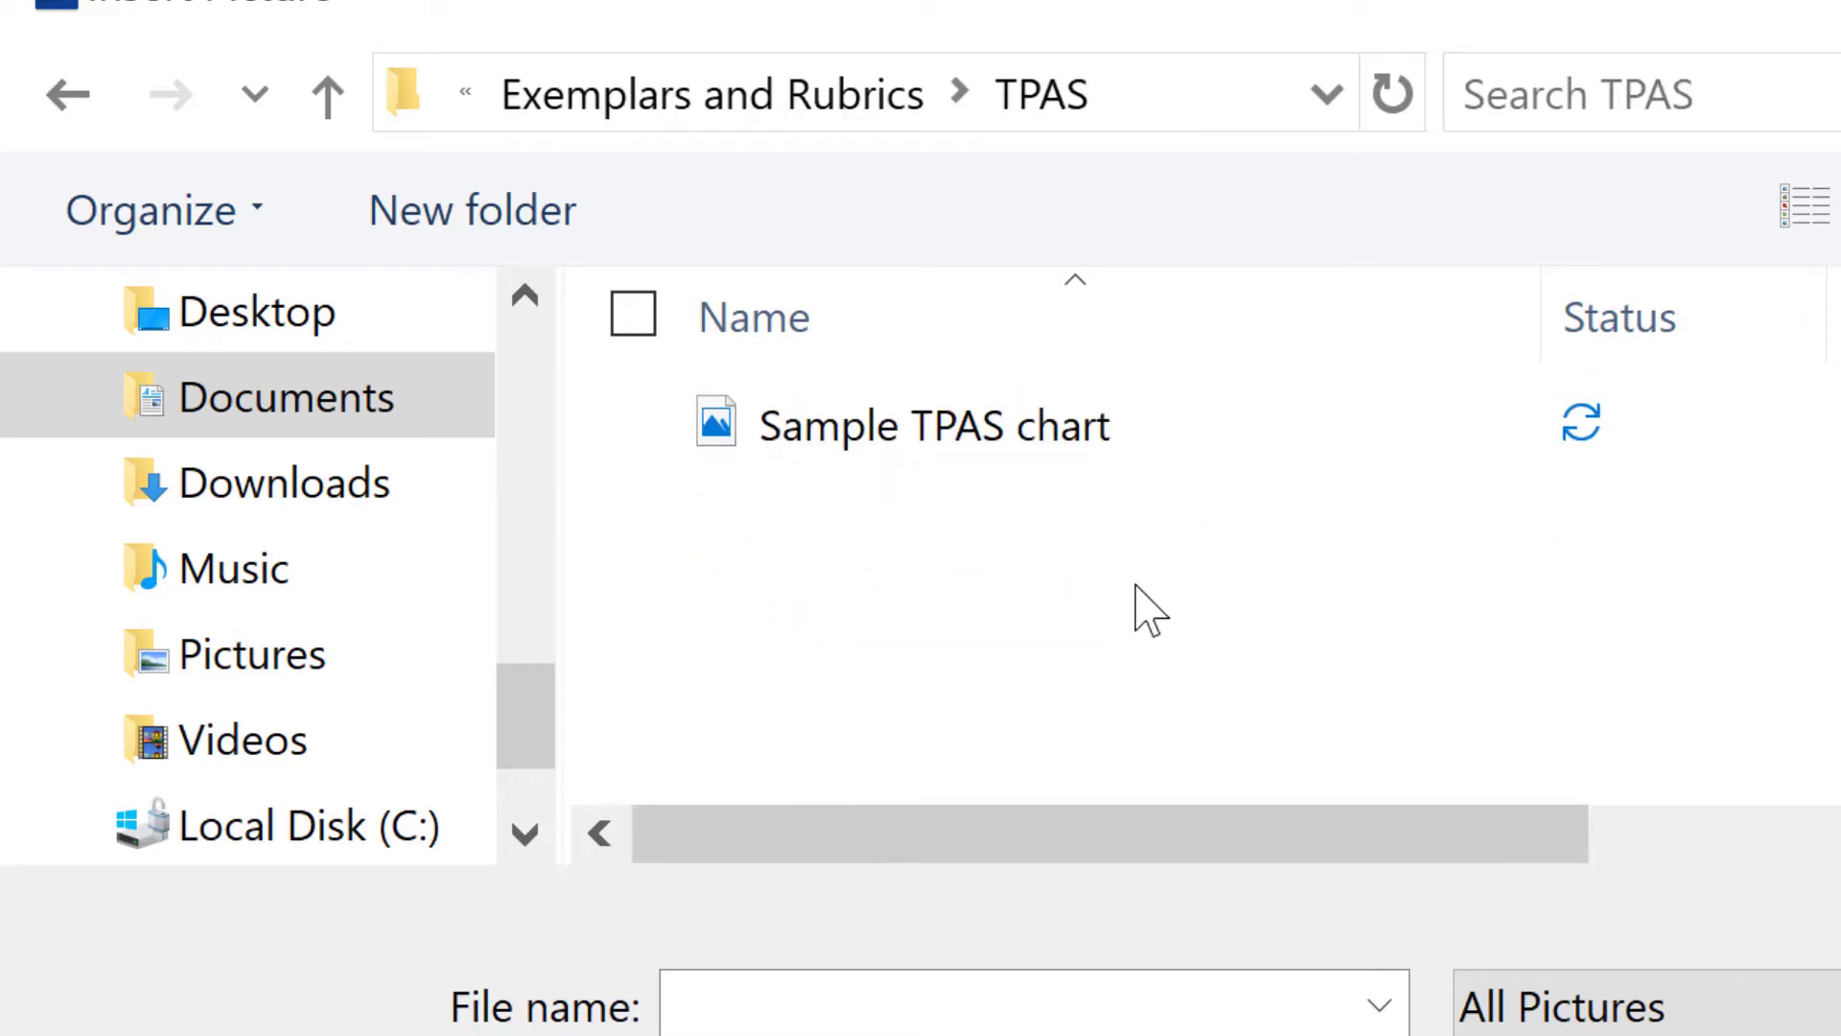
left_click(937, 434)
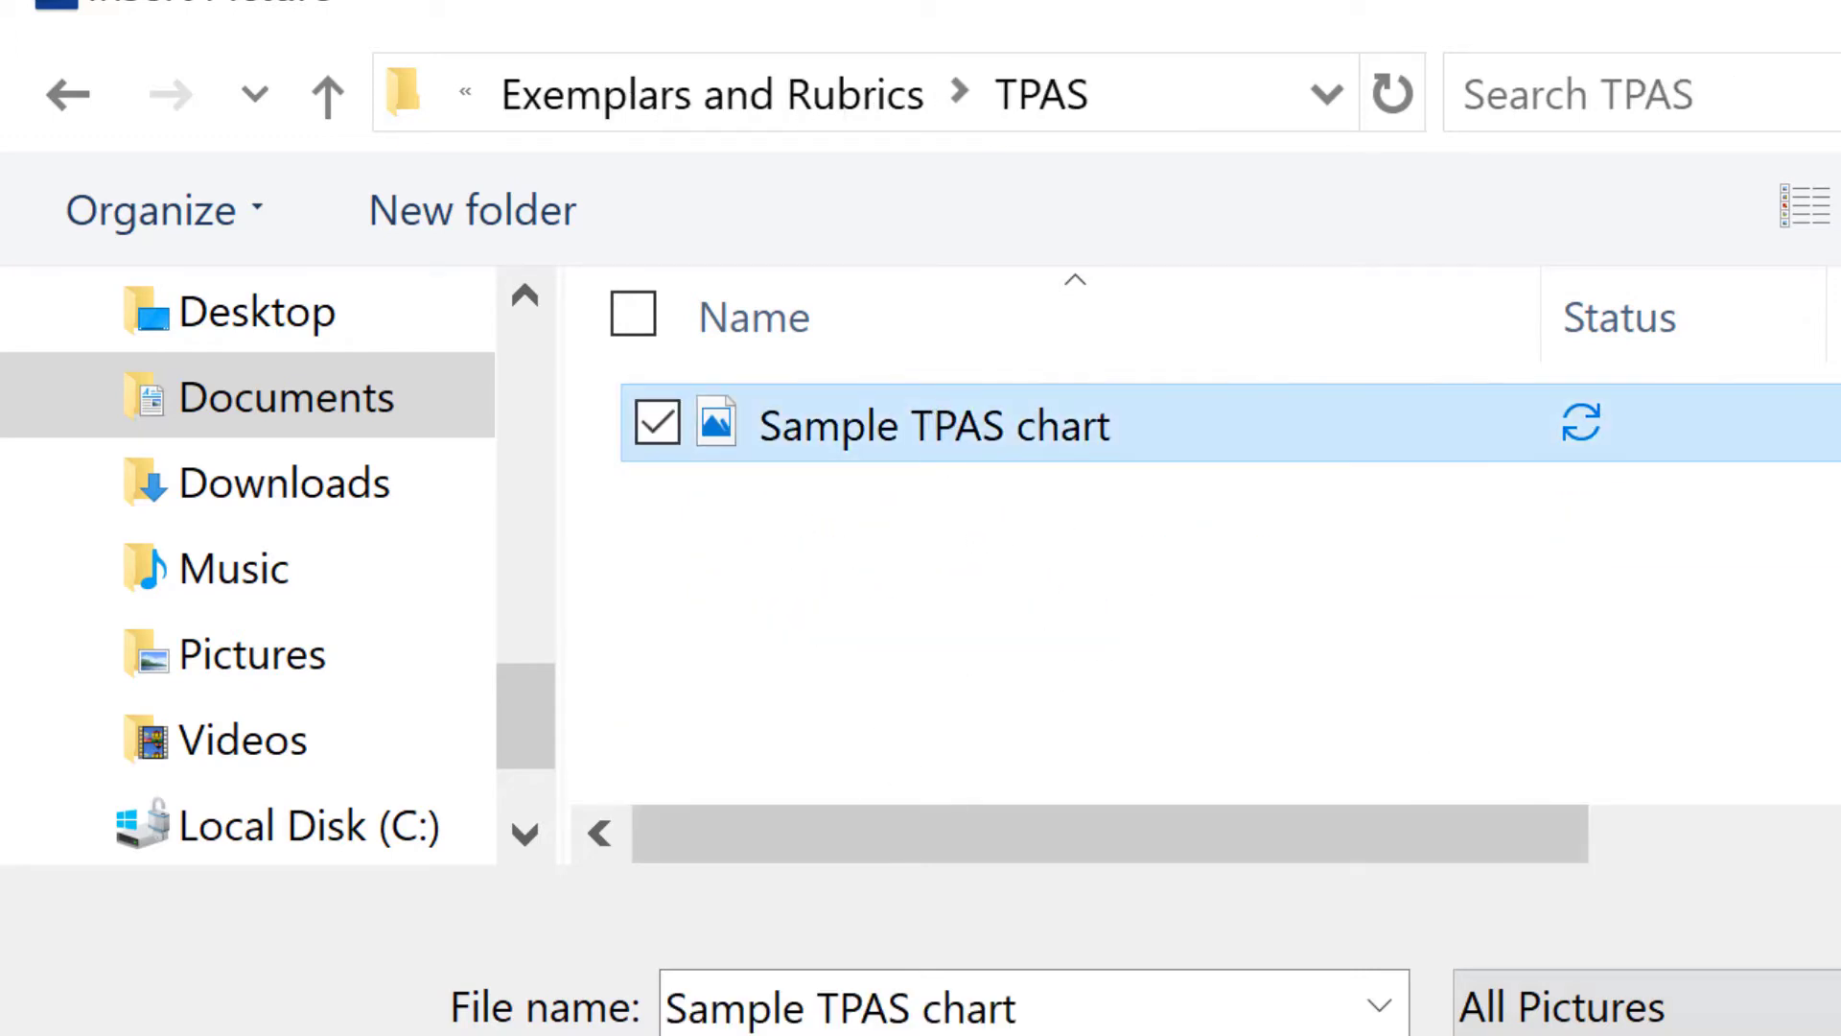
key("Return")
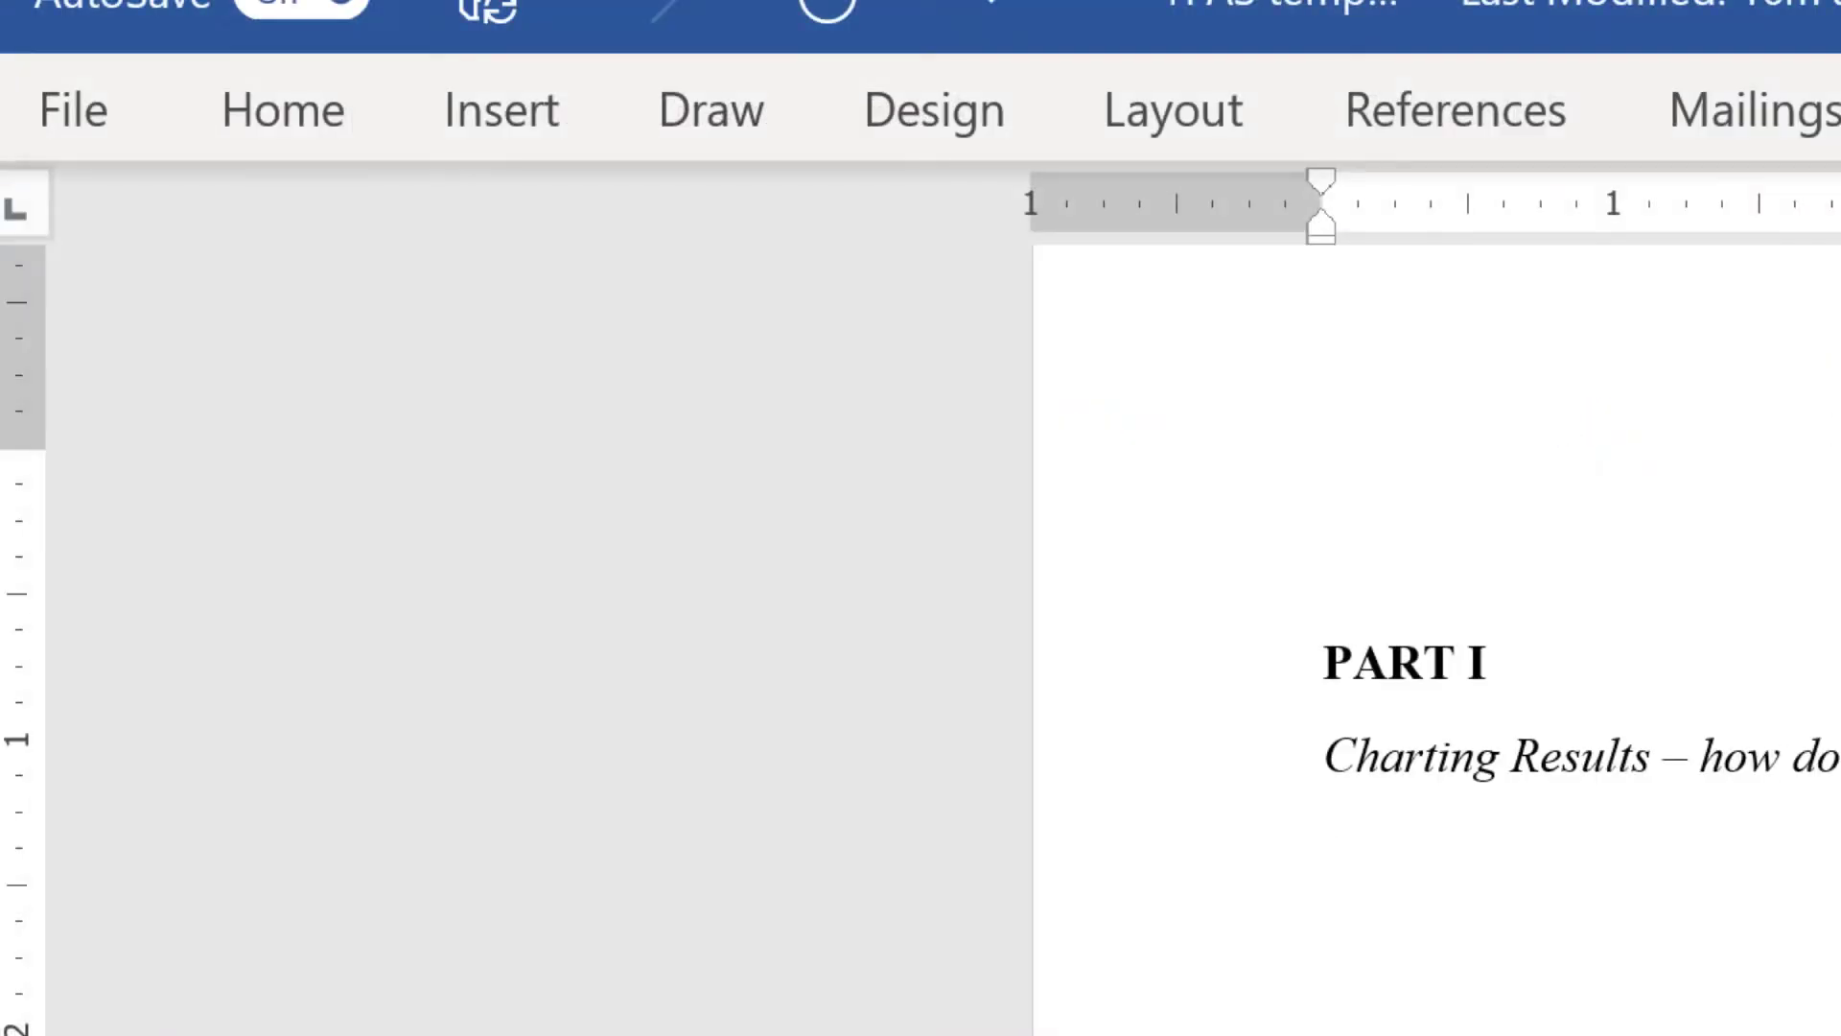
- Deselect the inserted Sample TPAS chart picture and remove the blank lines between it and the PART II heading
scroll(1438, 623, "down", 3)
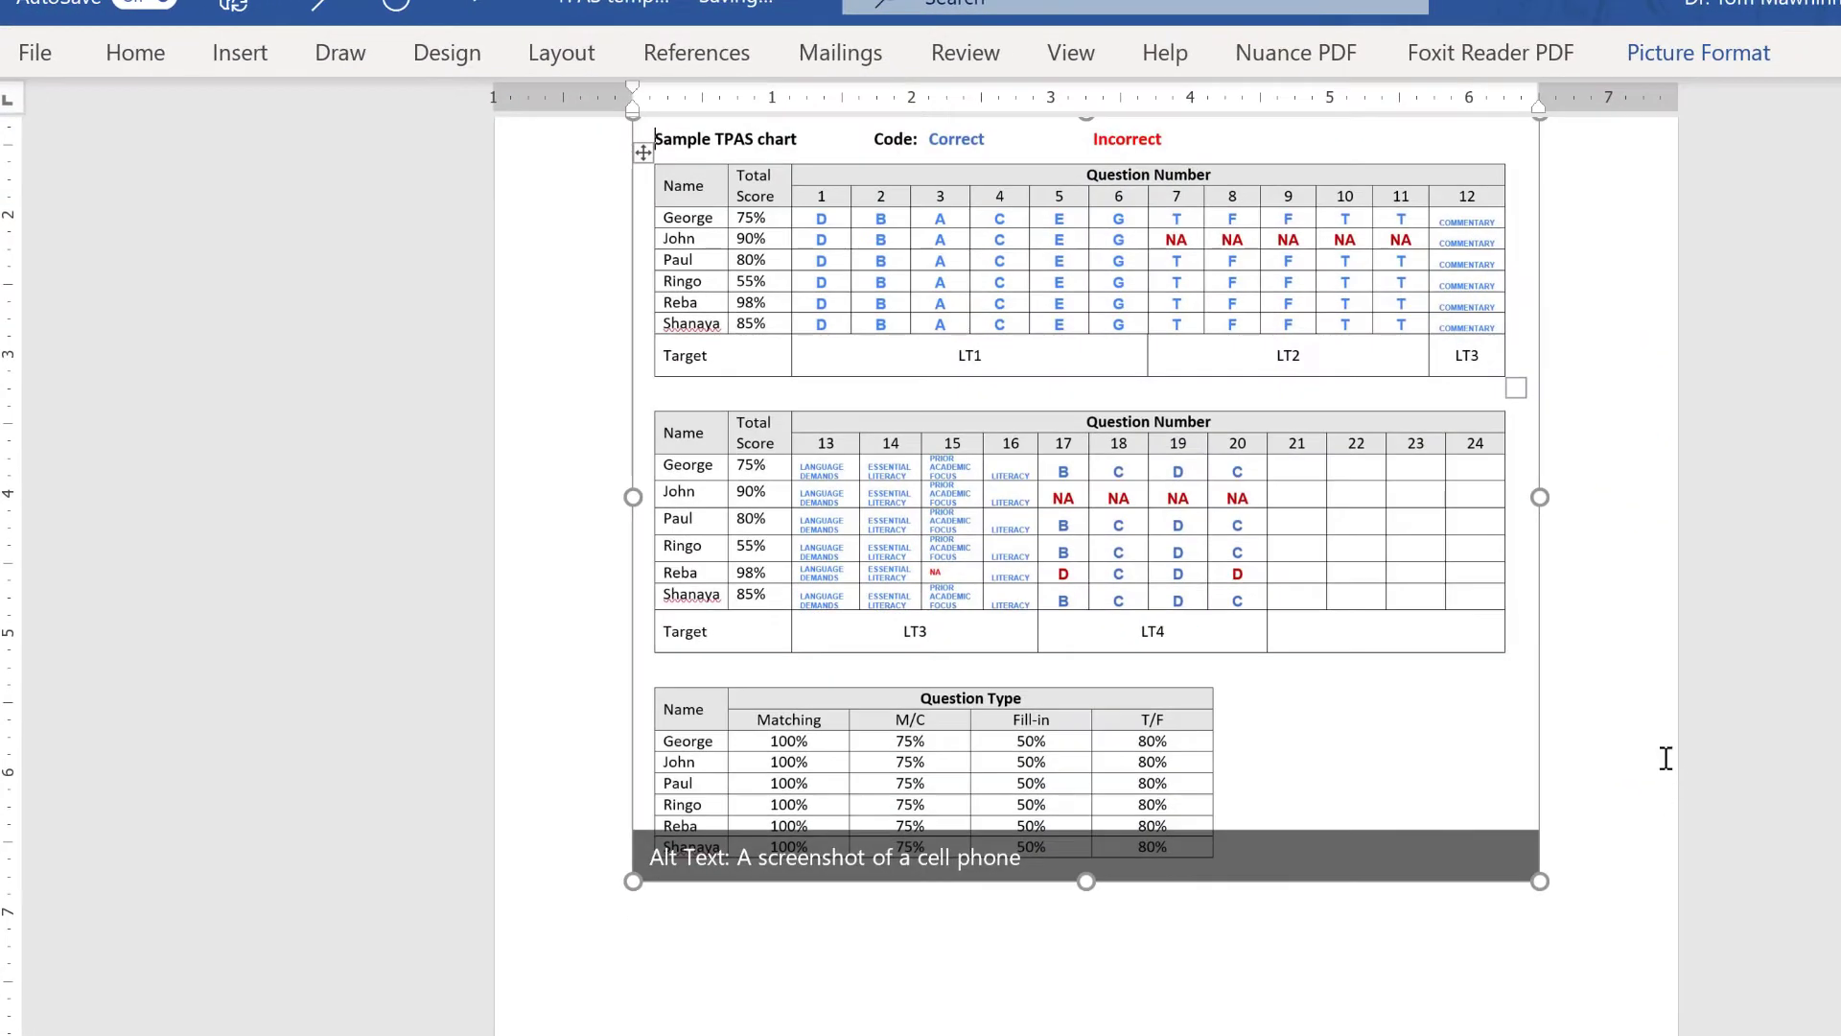
left_click(1646, 758)
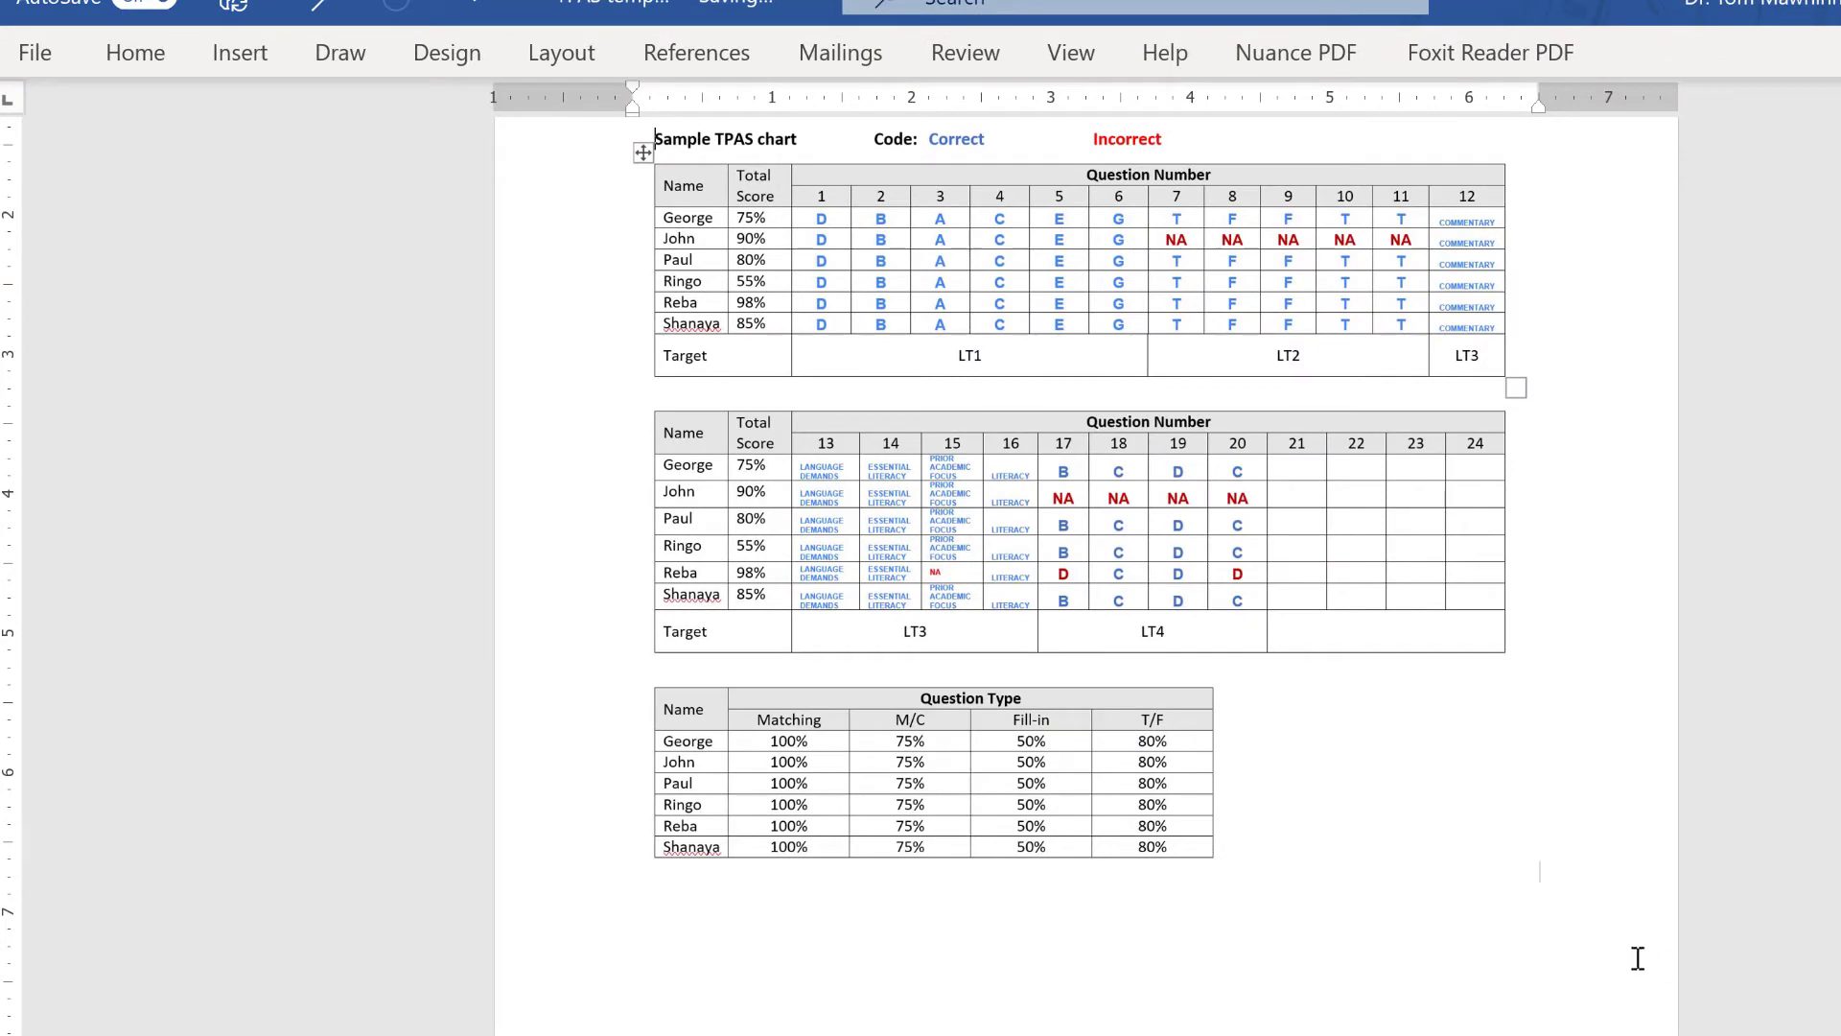
scroll(1638, 959, "up", 1)
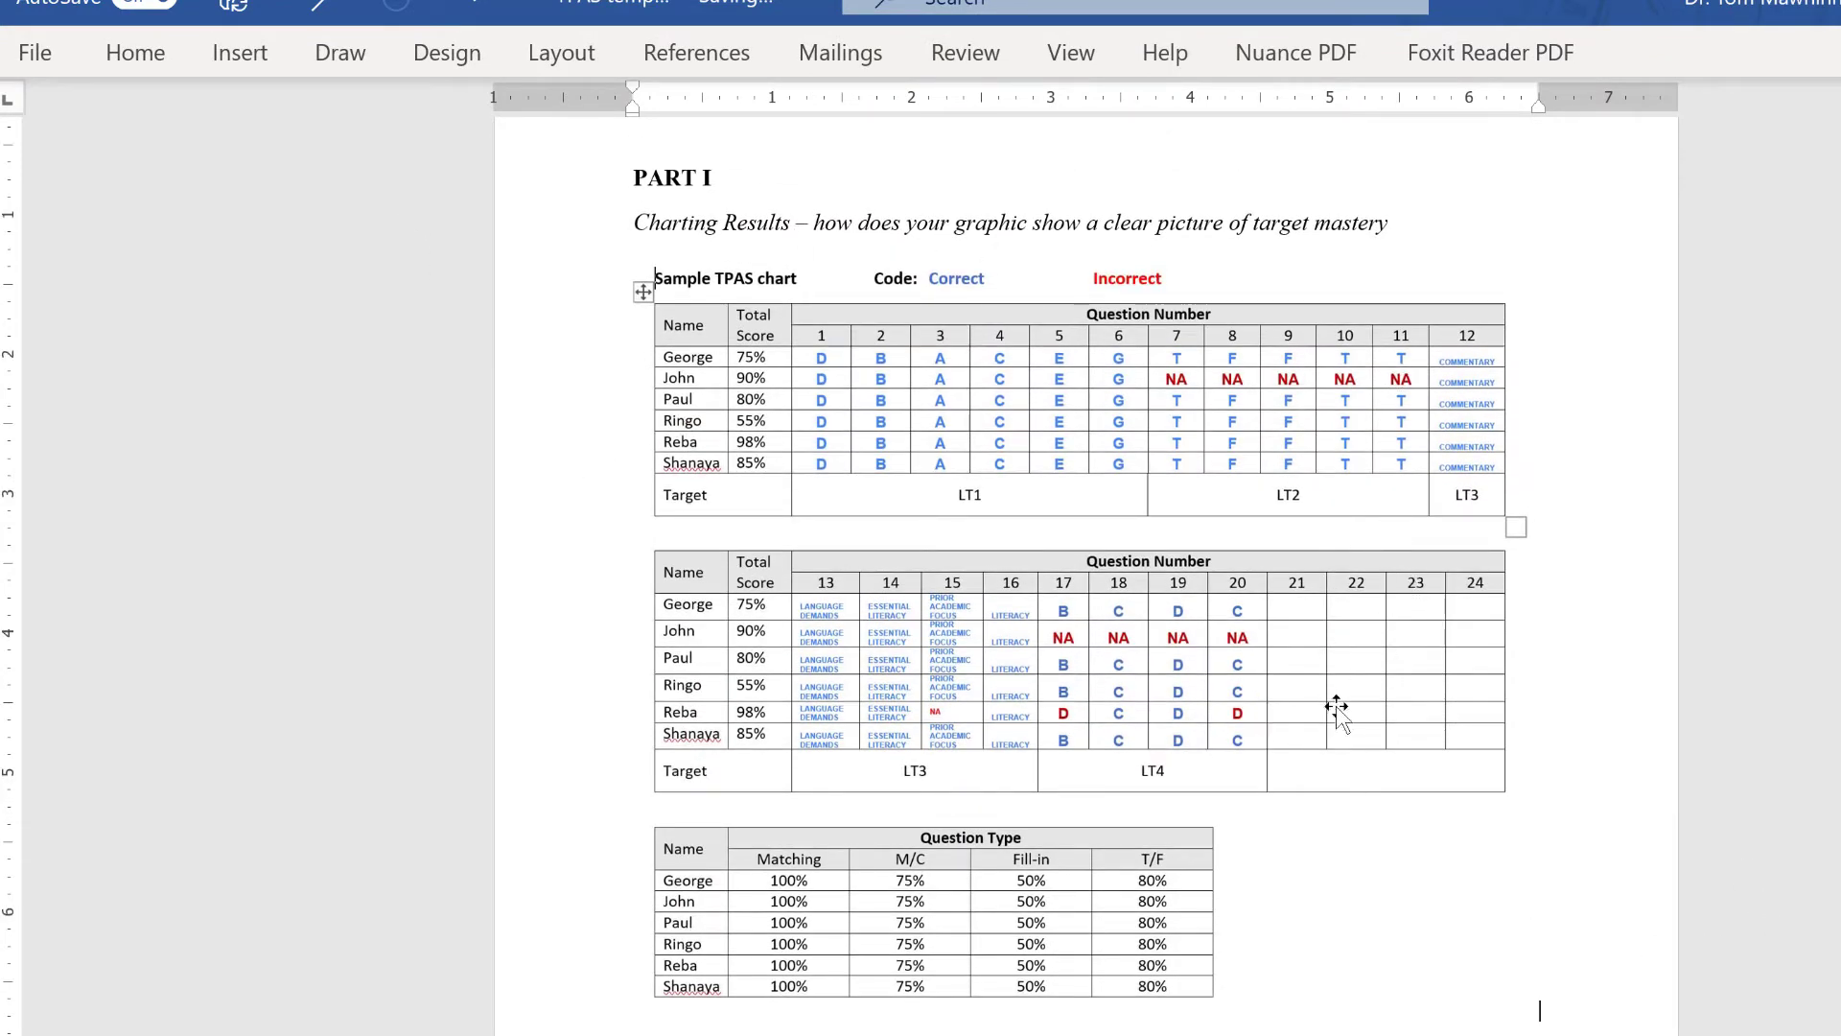
scroll(1332, 699, "down", 4)
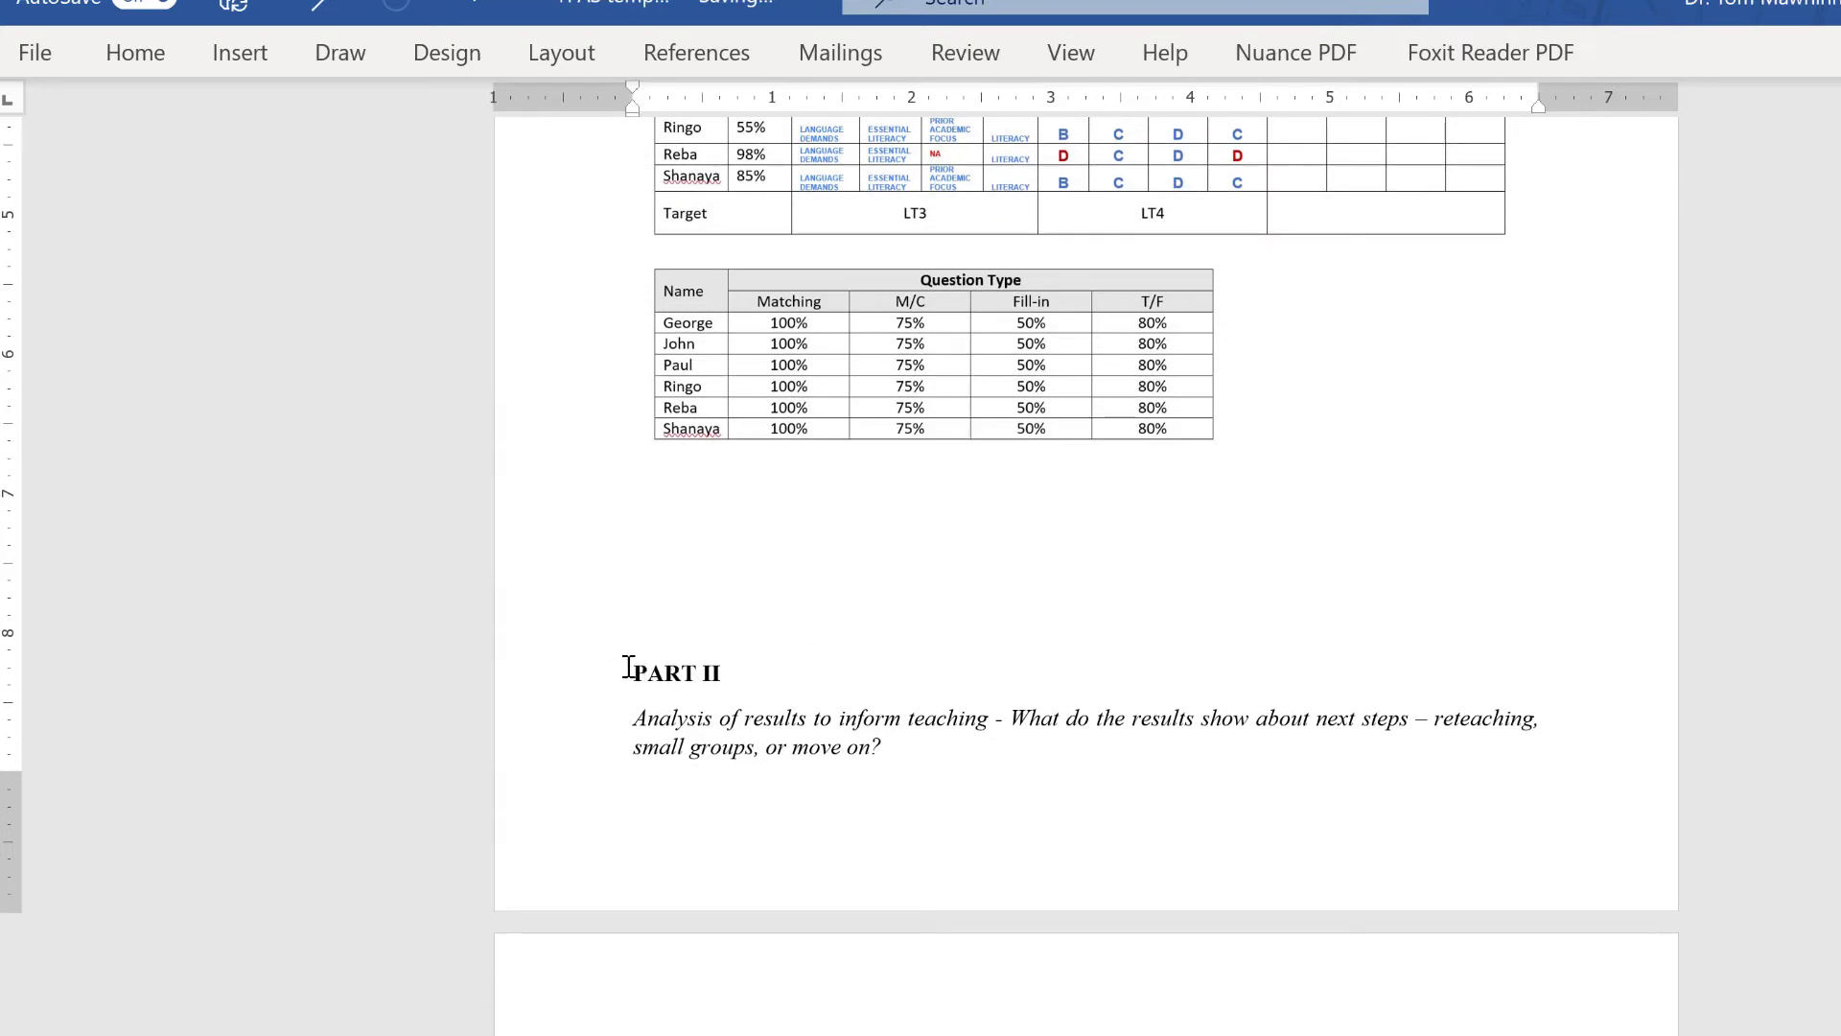
key("BackSpace")
key("BackSpace")
key("BackSpace")
key("BackSpace")
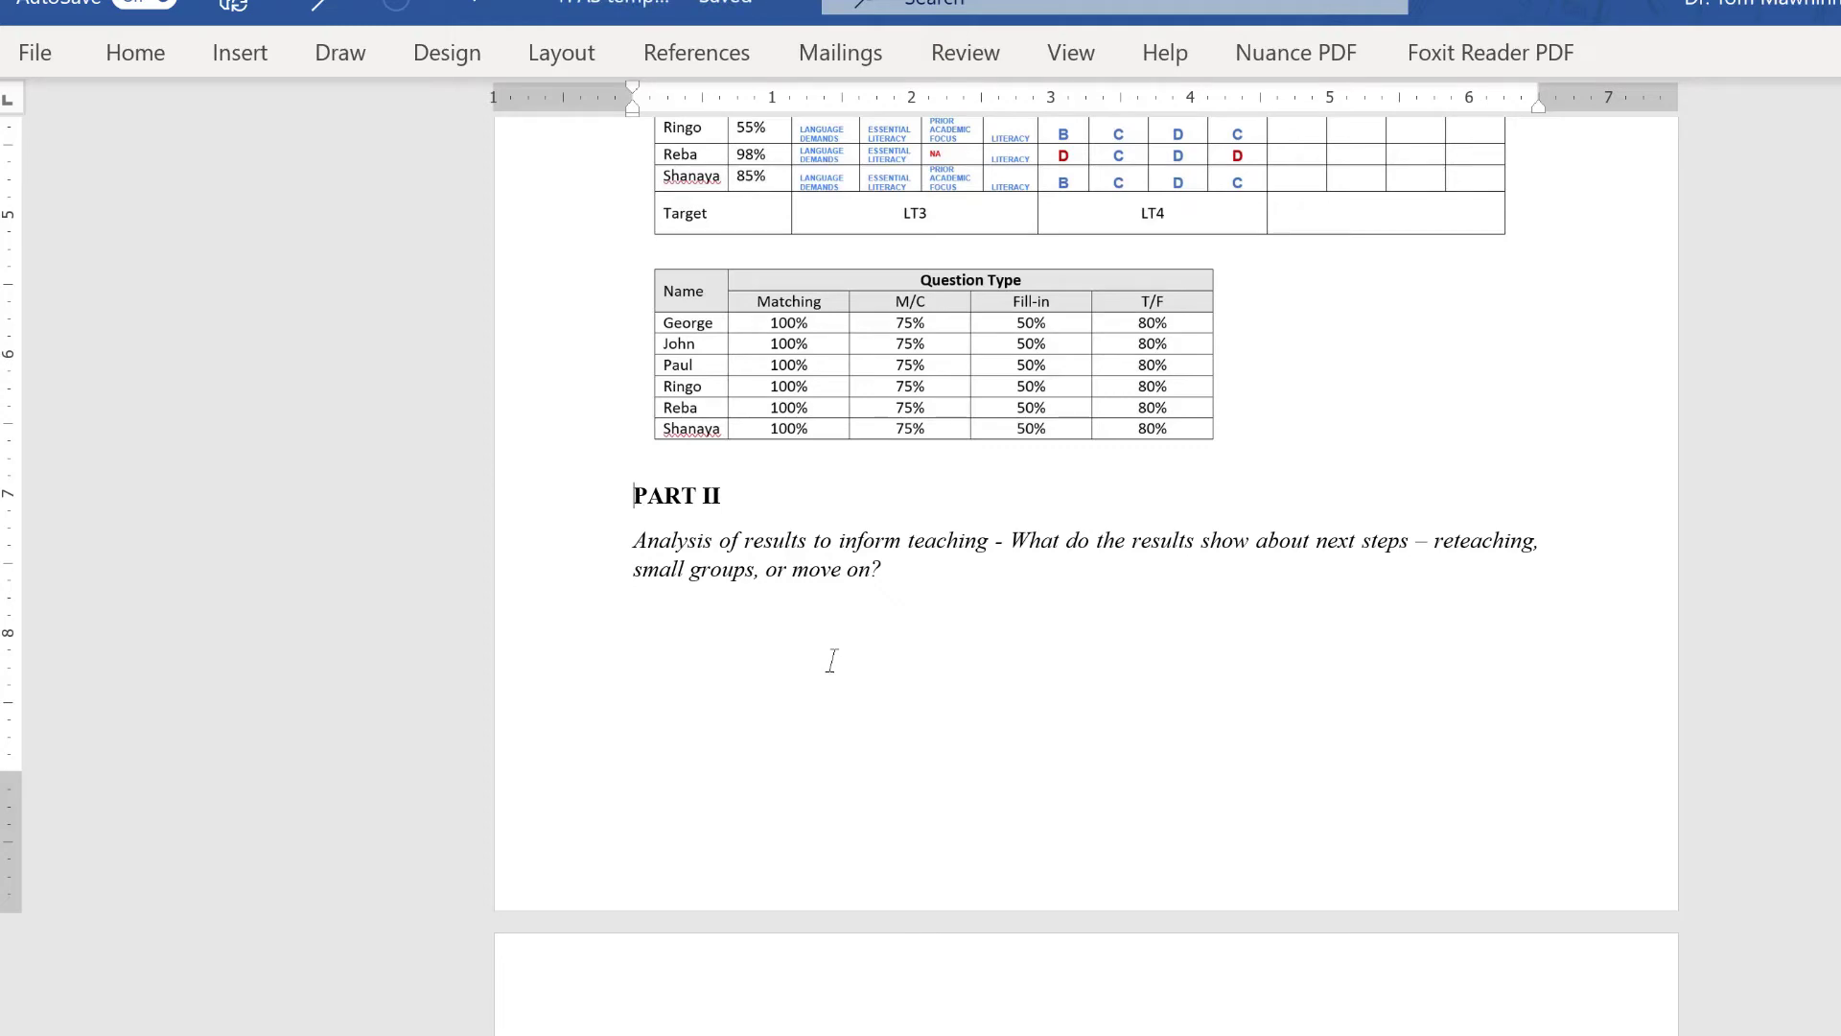
scroll(966, 732, "up", 4)
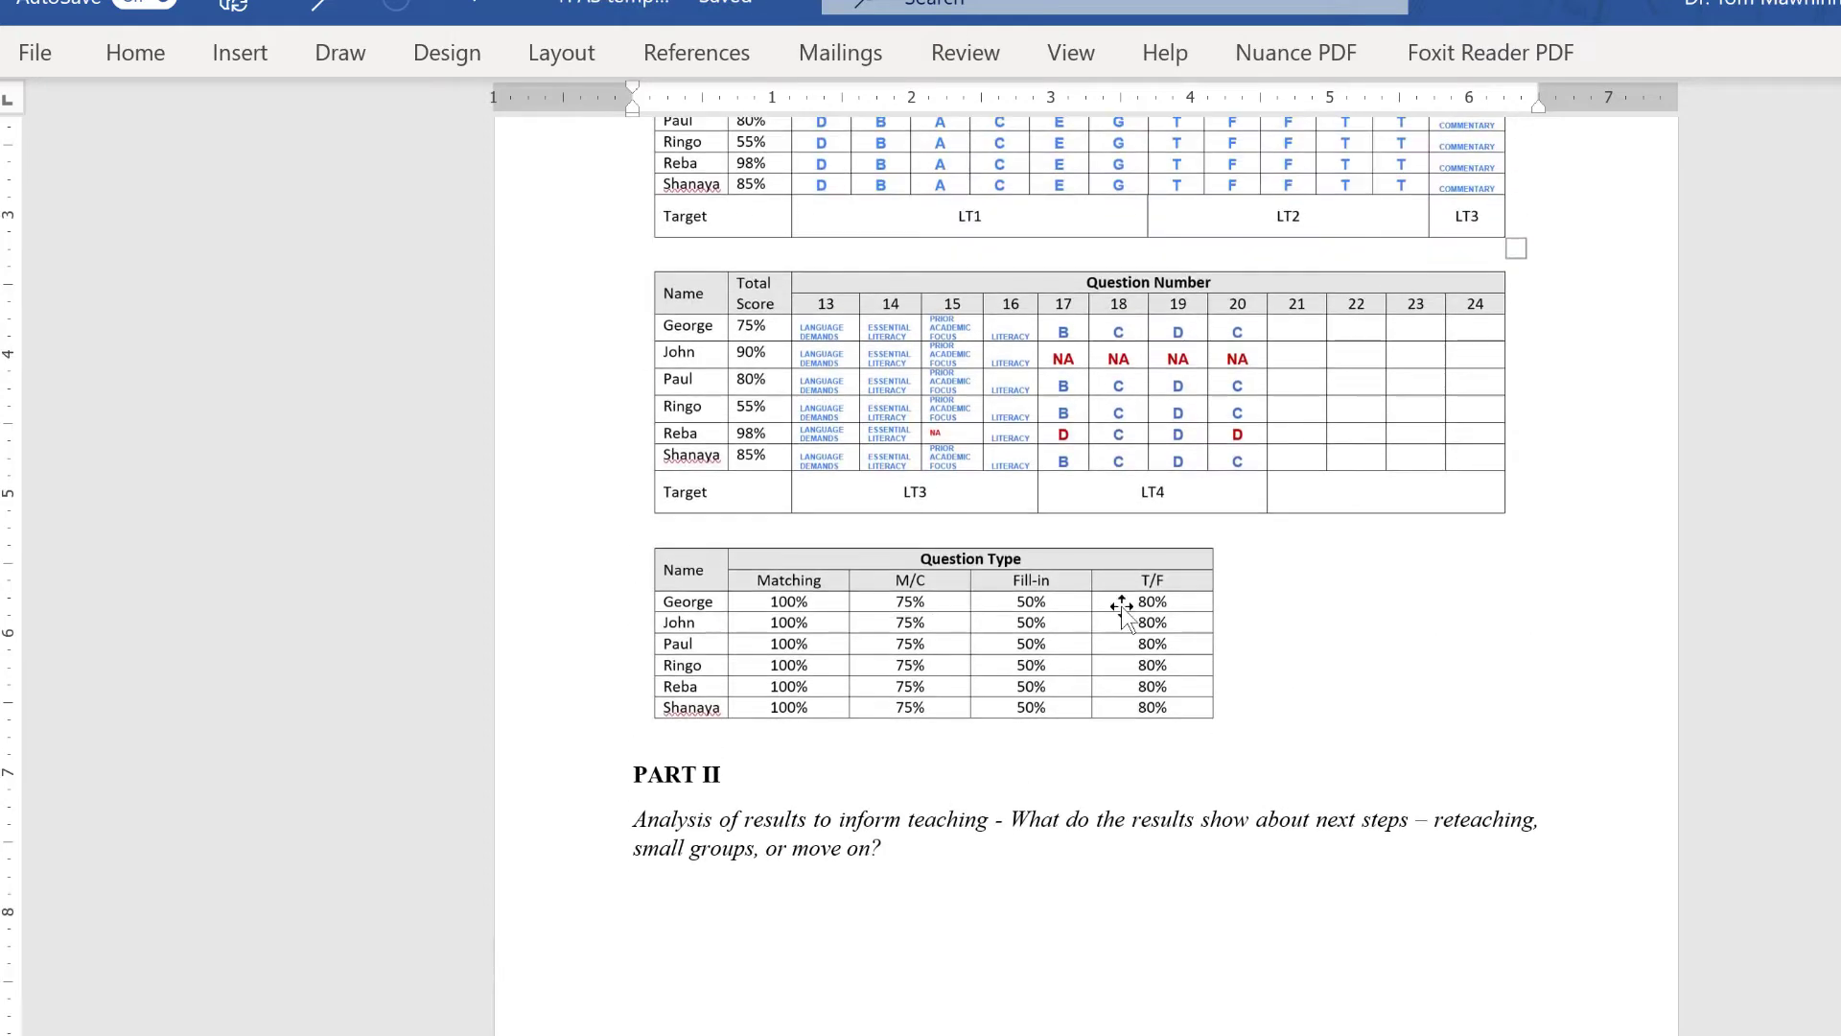
scroll(1241, 480, "down", 3)
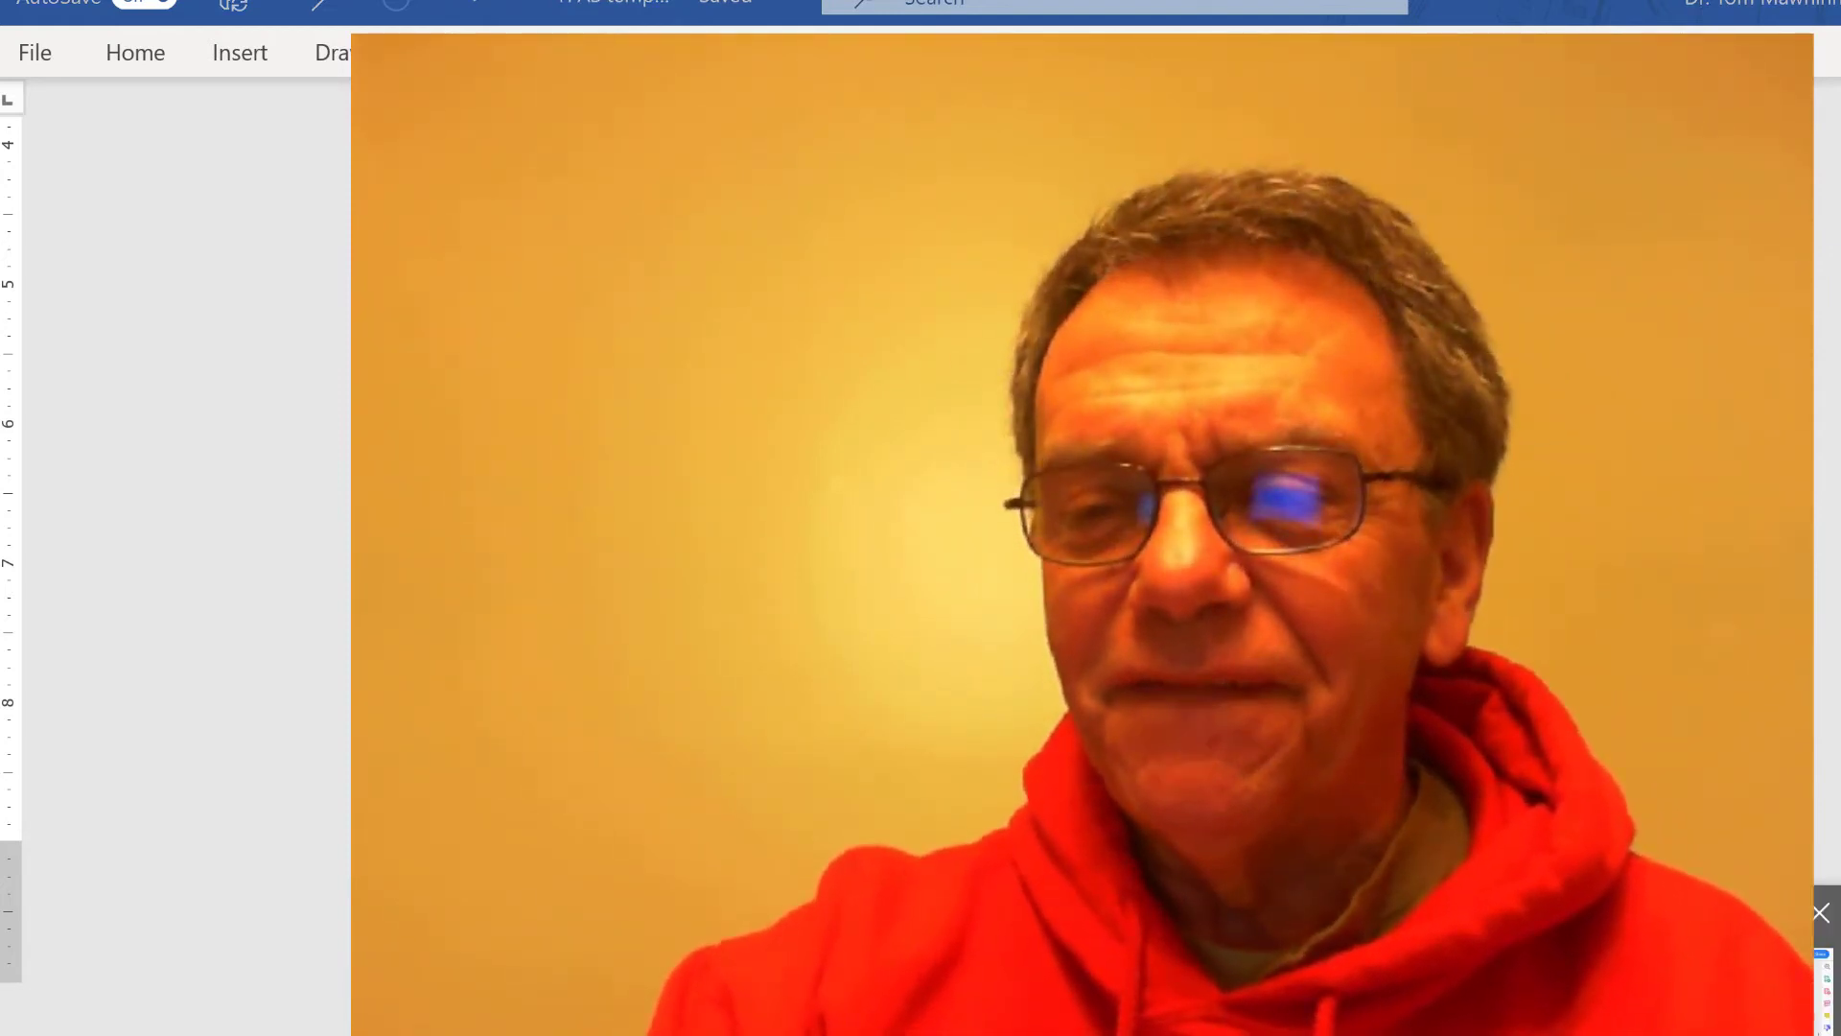
- Switch to Exemplar 1.pdf in Adobe Acrobat and examine the closing Part I analysis on re-teaching learning targets 2 and 4
key("alt+Tab")
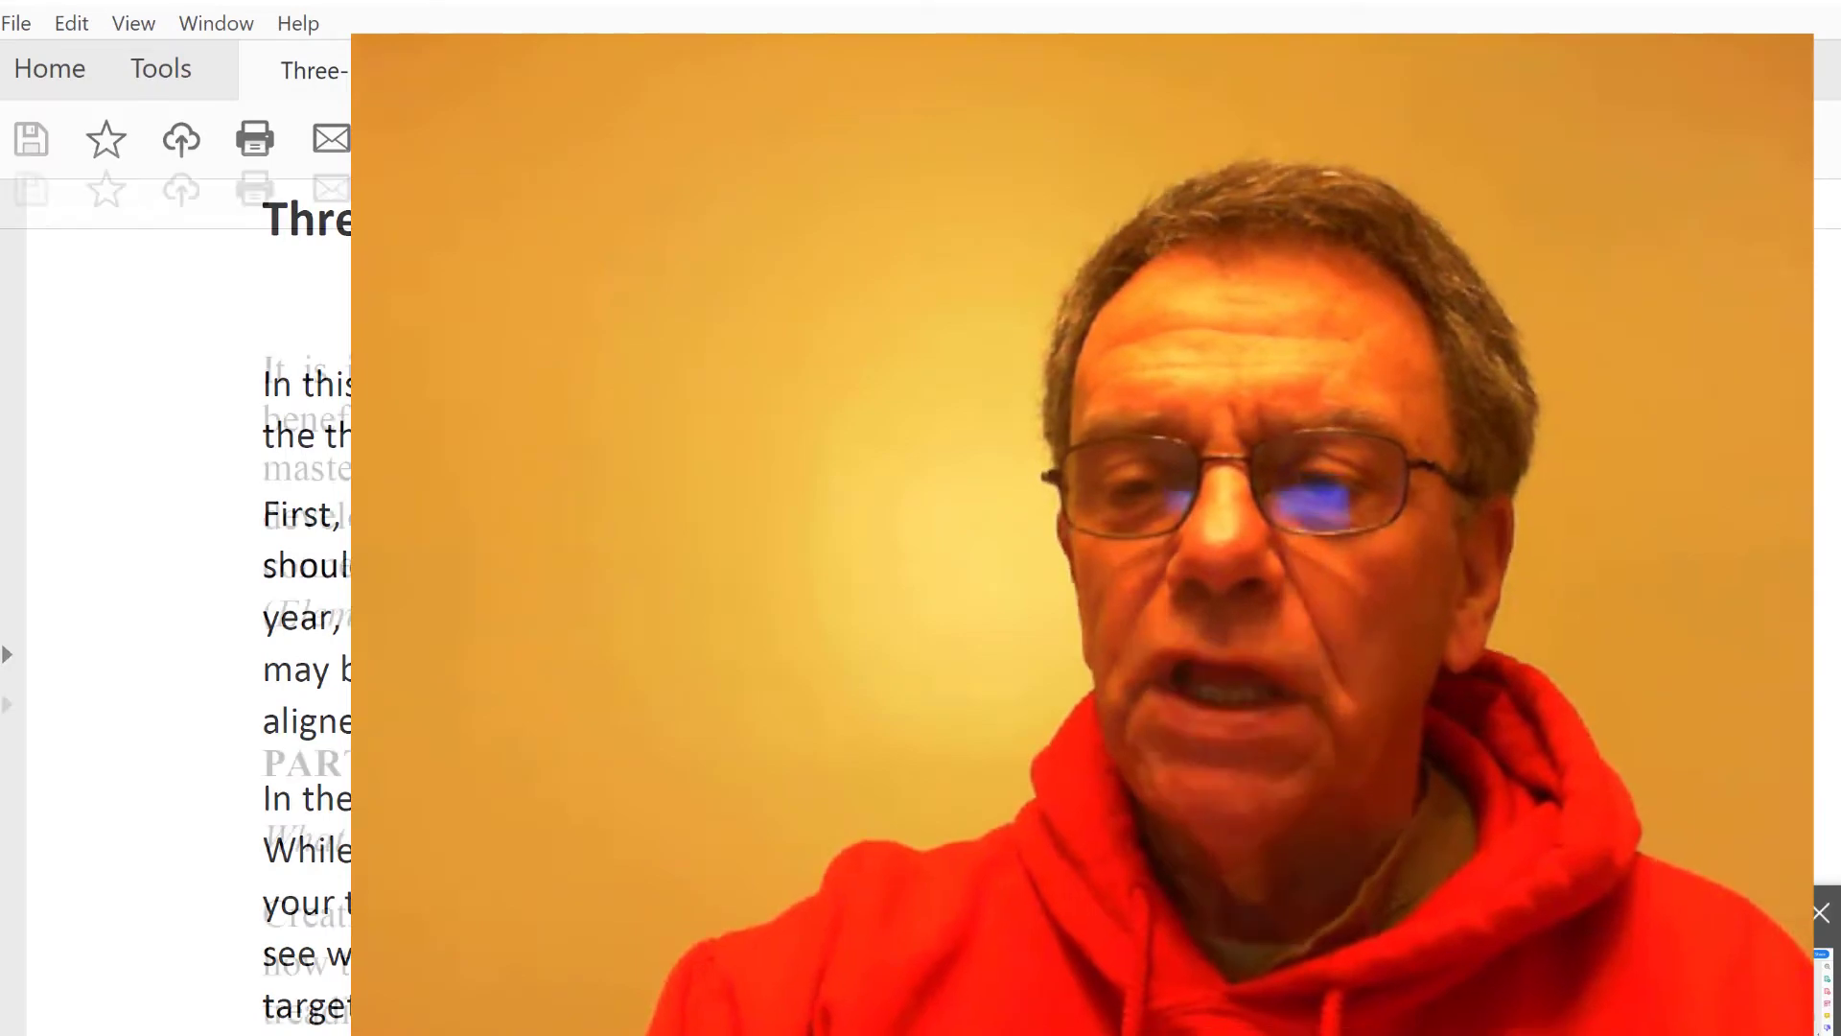
key("alt+Tab")
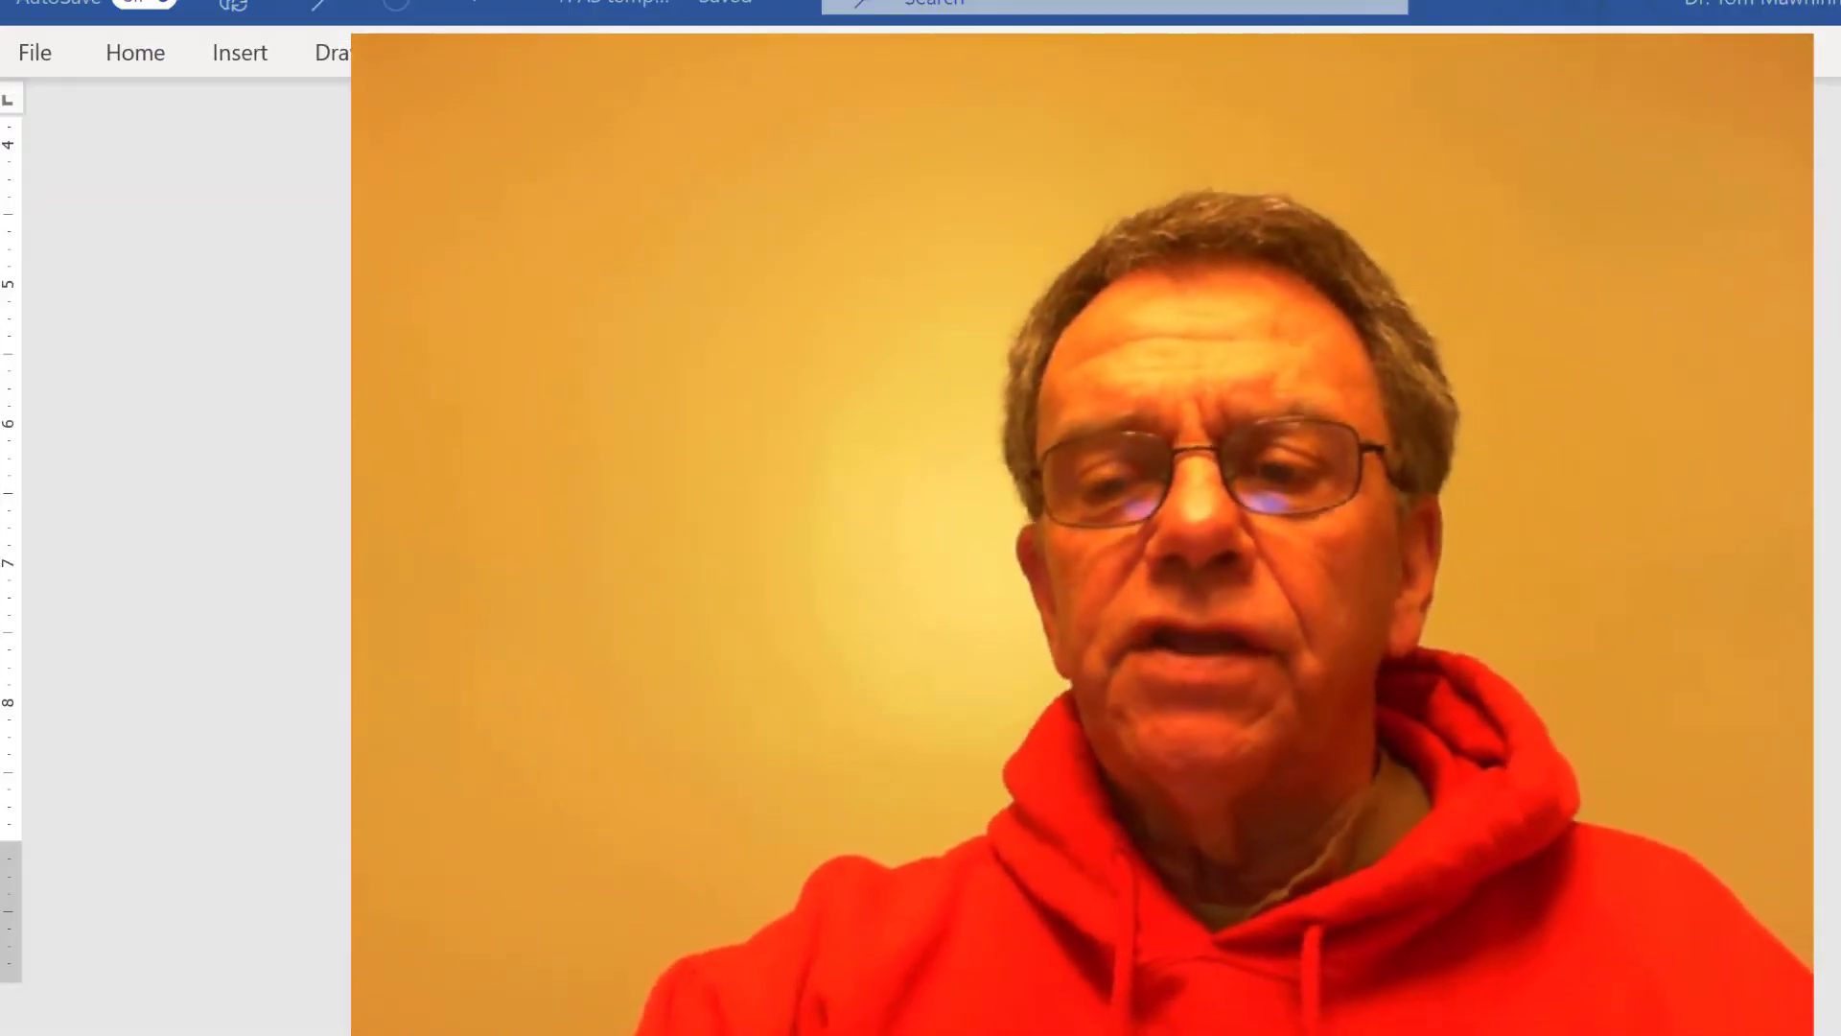
key("alt+Tab")
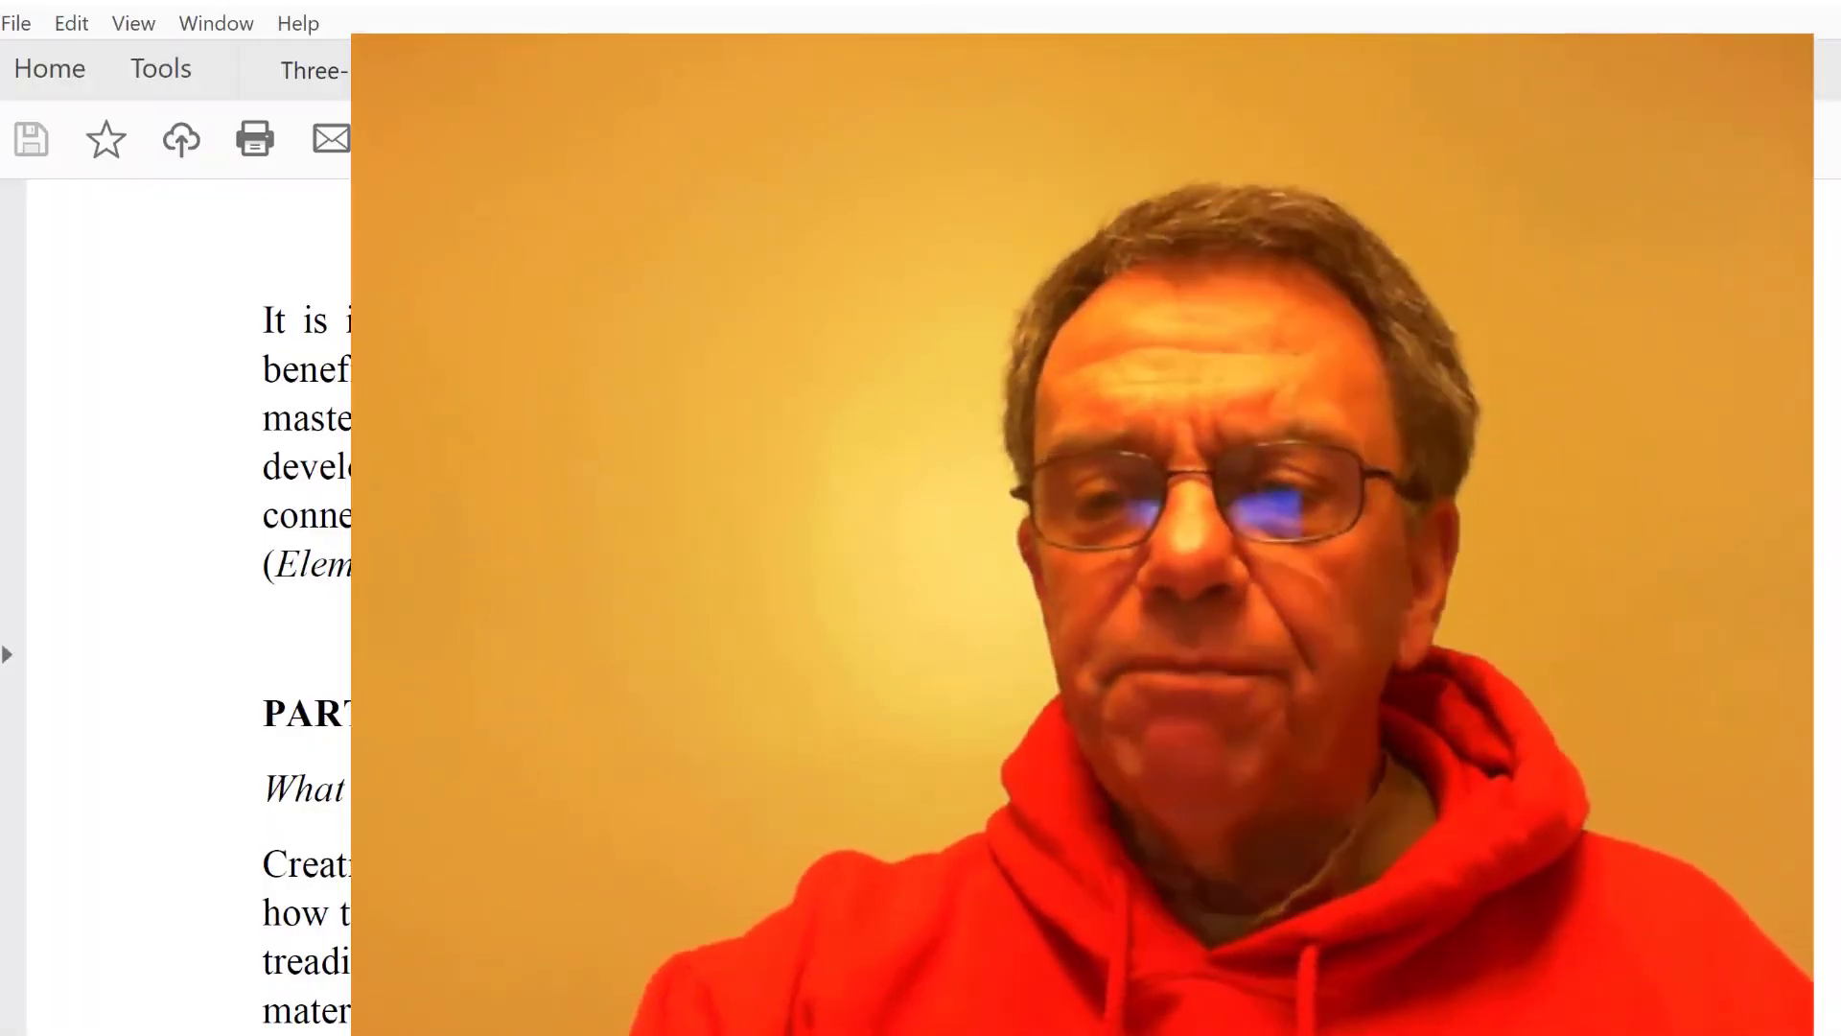
scroll(192, 604, "up", 10)
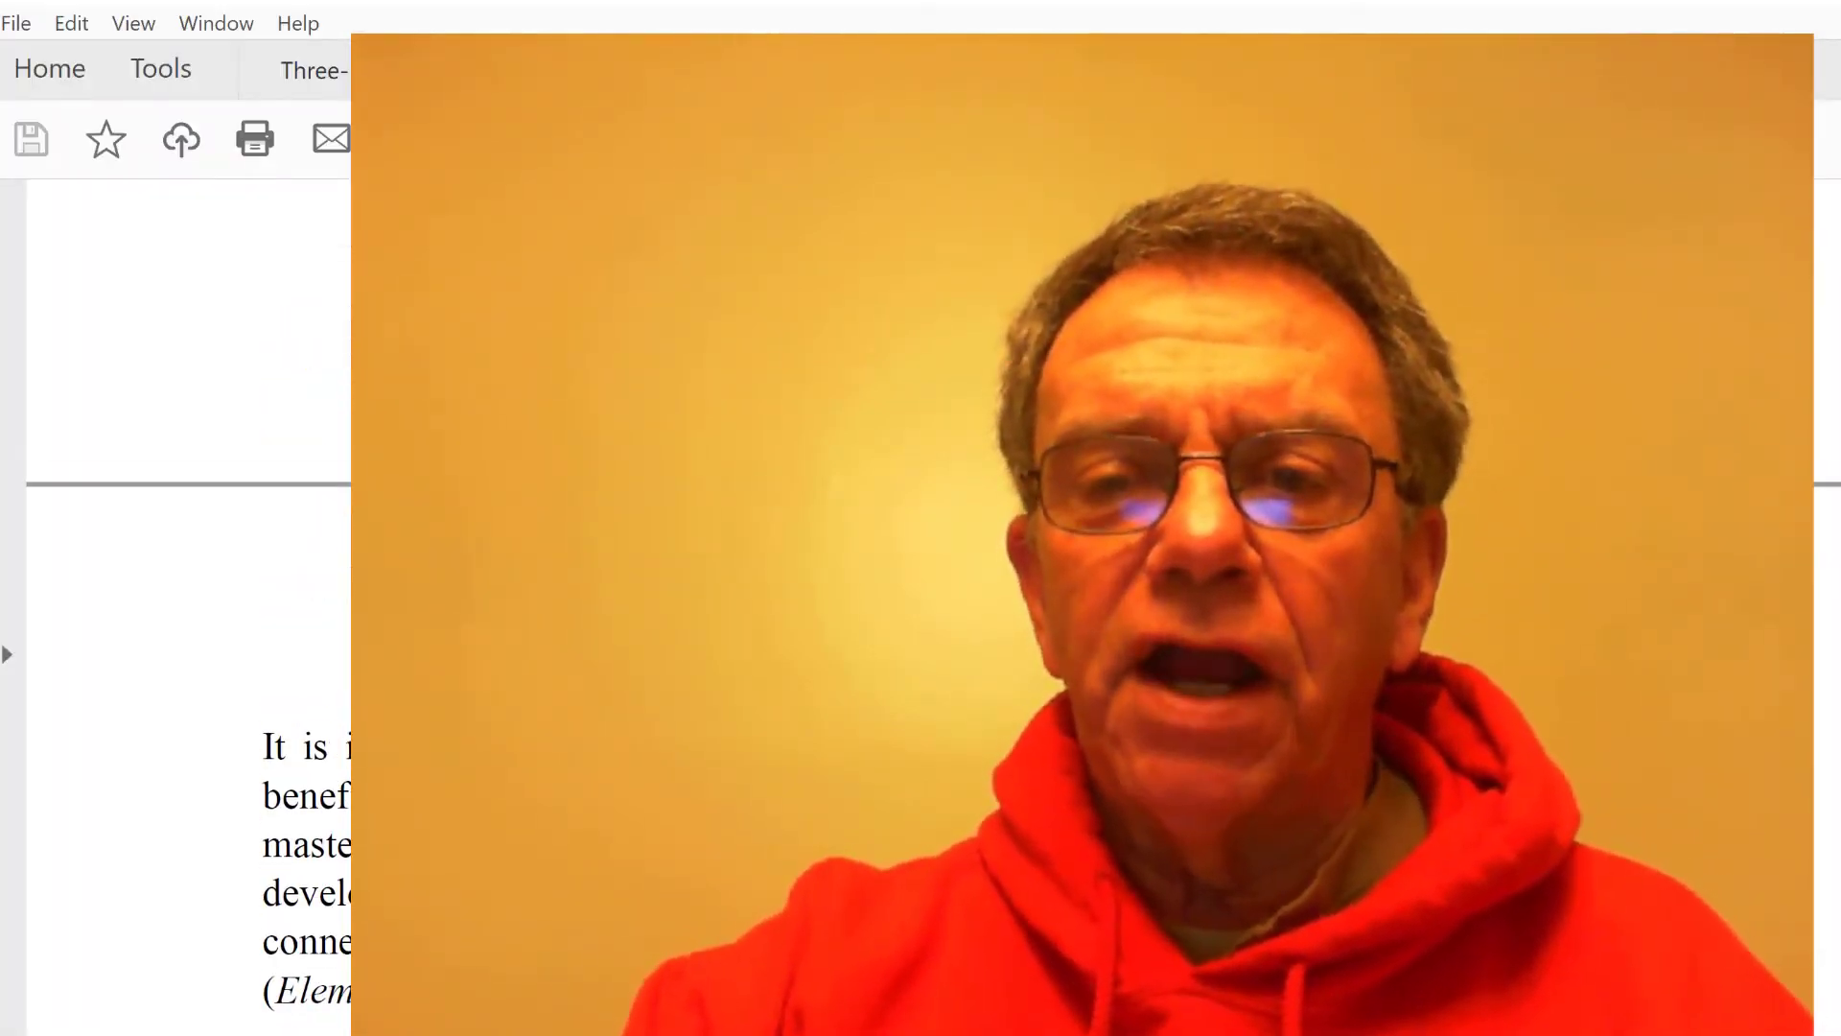
scroll(192, 604, "up", 4)
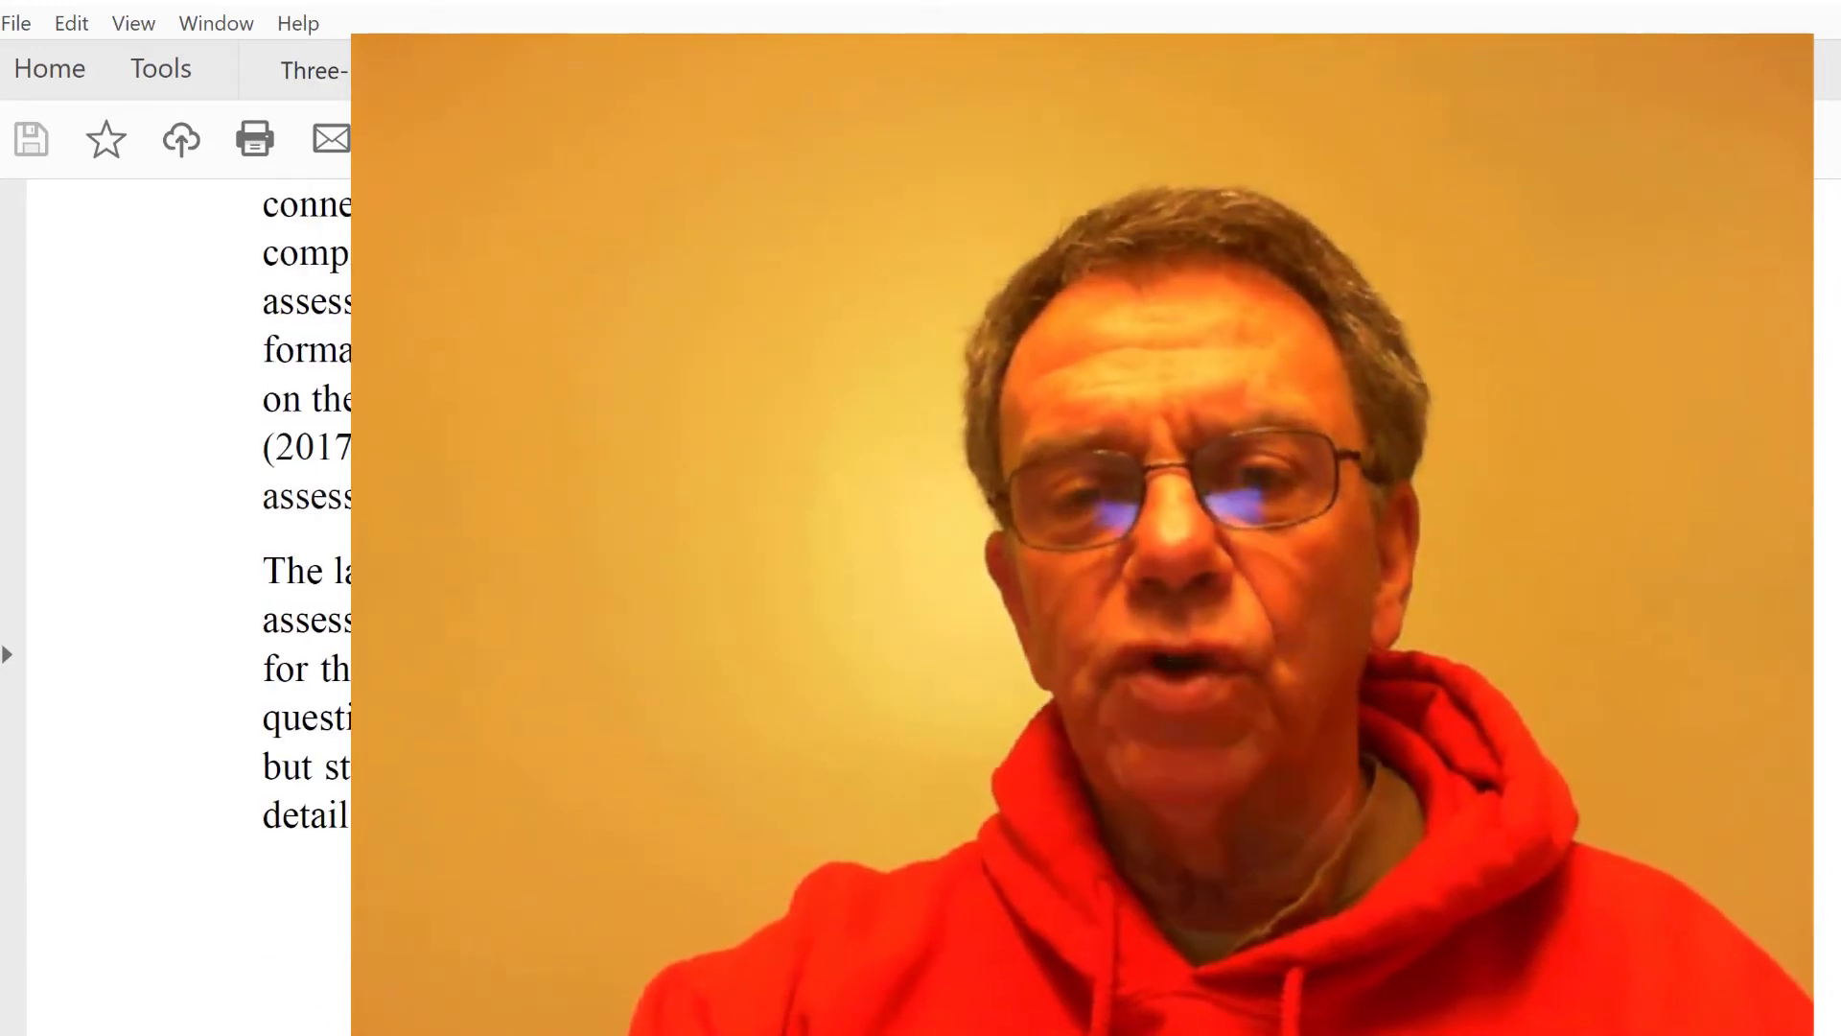
scroll(954, 441, "up", 15)
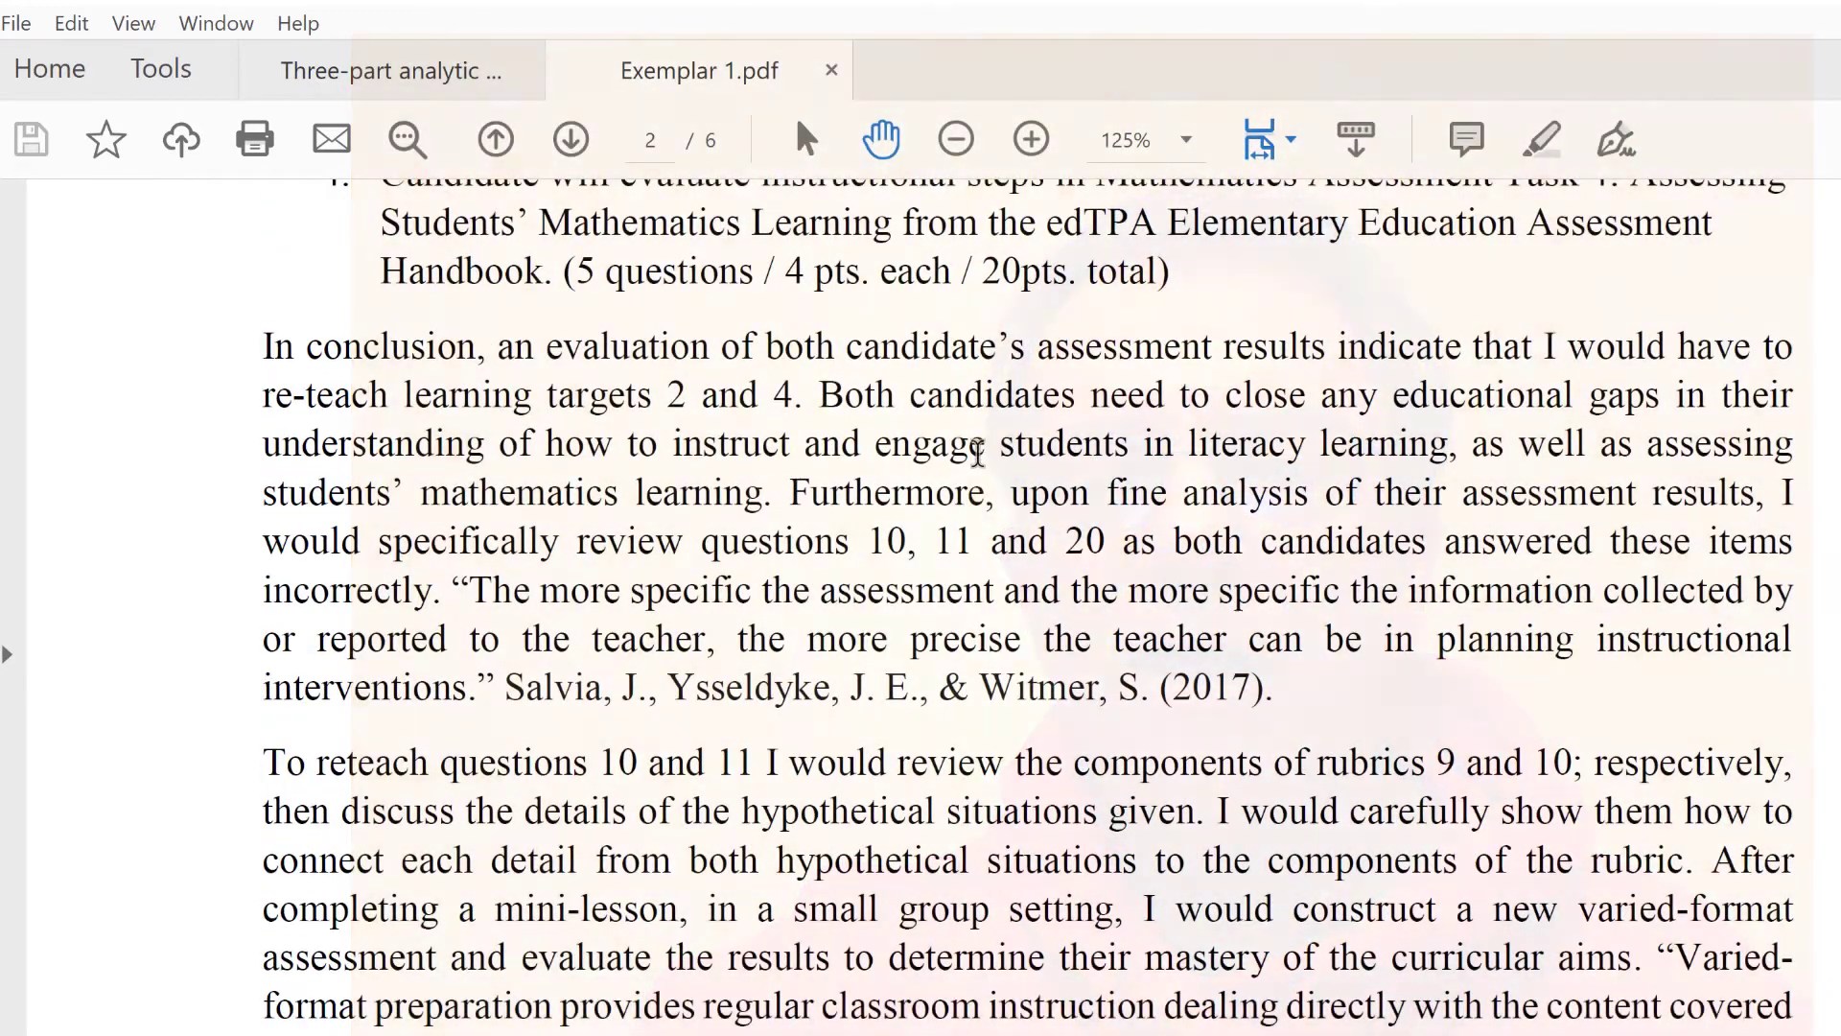
scroll(955, 441, "down", 20)
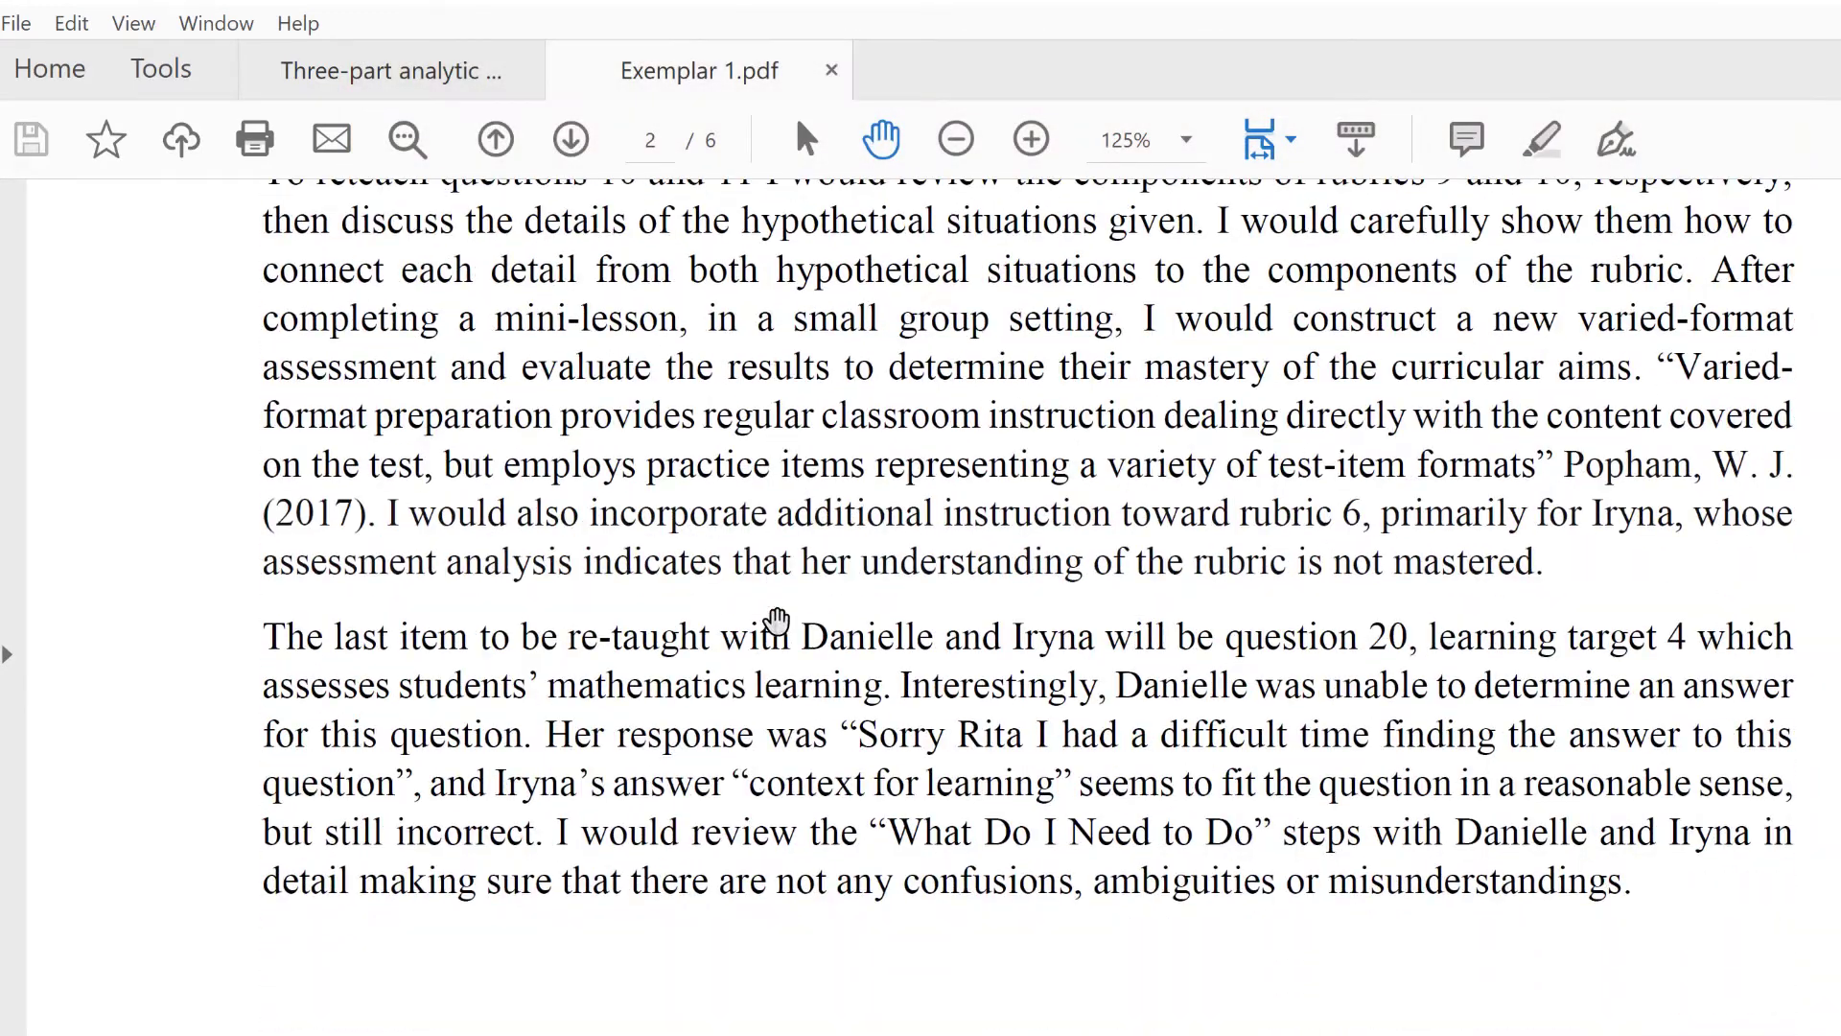
scroll(708, 797, "down", 12)
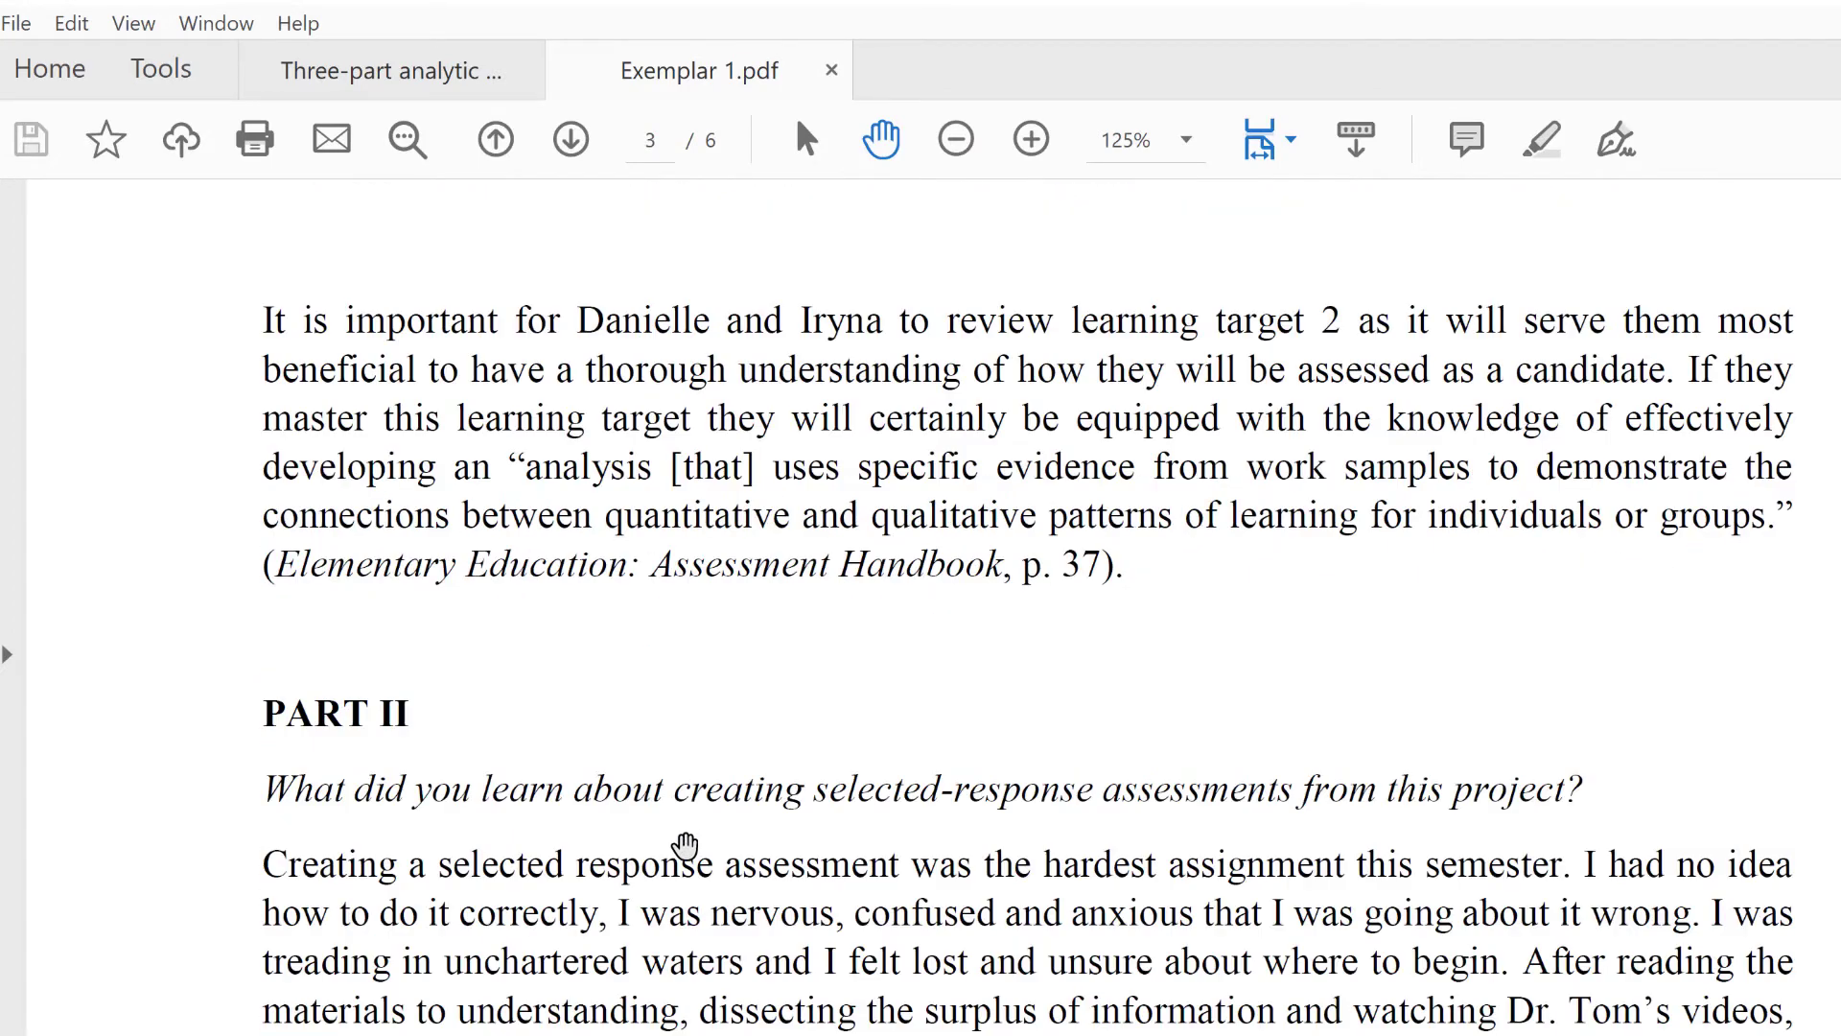
- Read through the exemplar's Part II reflection on creating selected-response assessments, down to the PART III heading
scroll(671, 839, "down", 5)
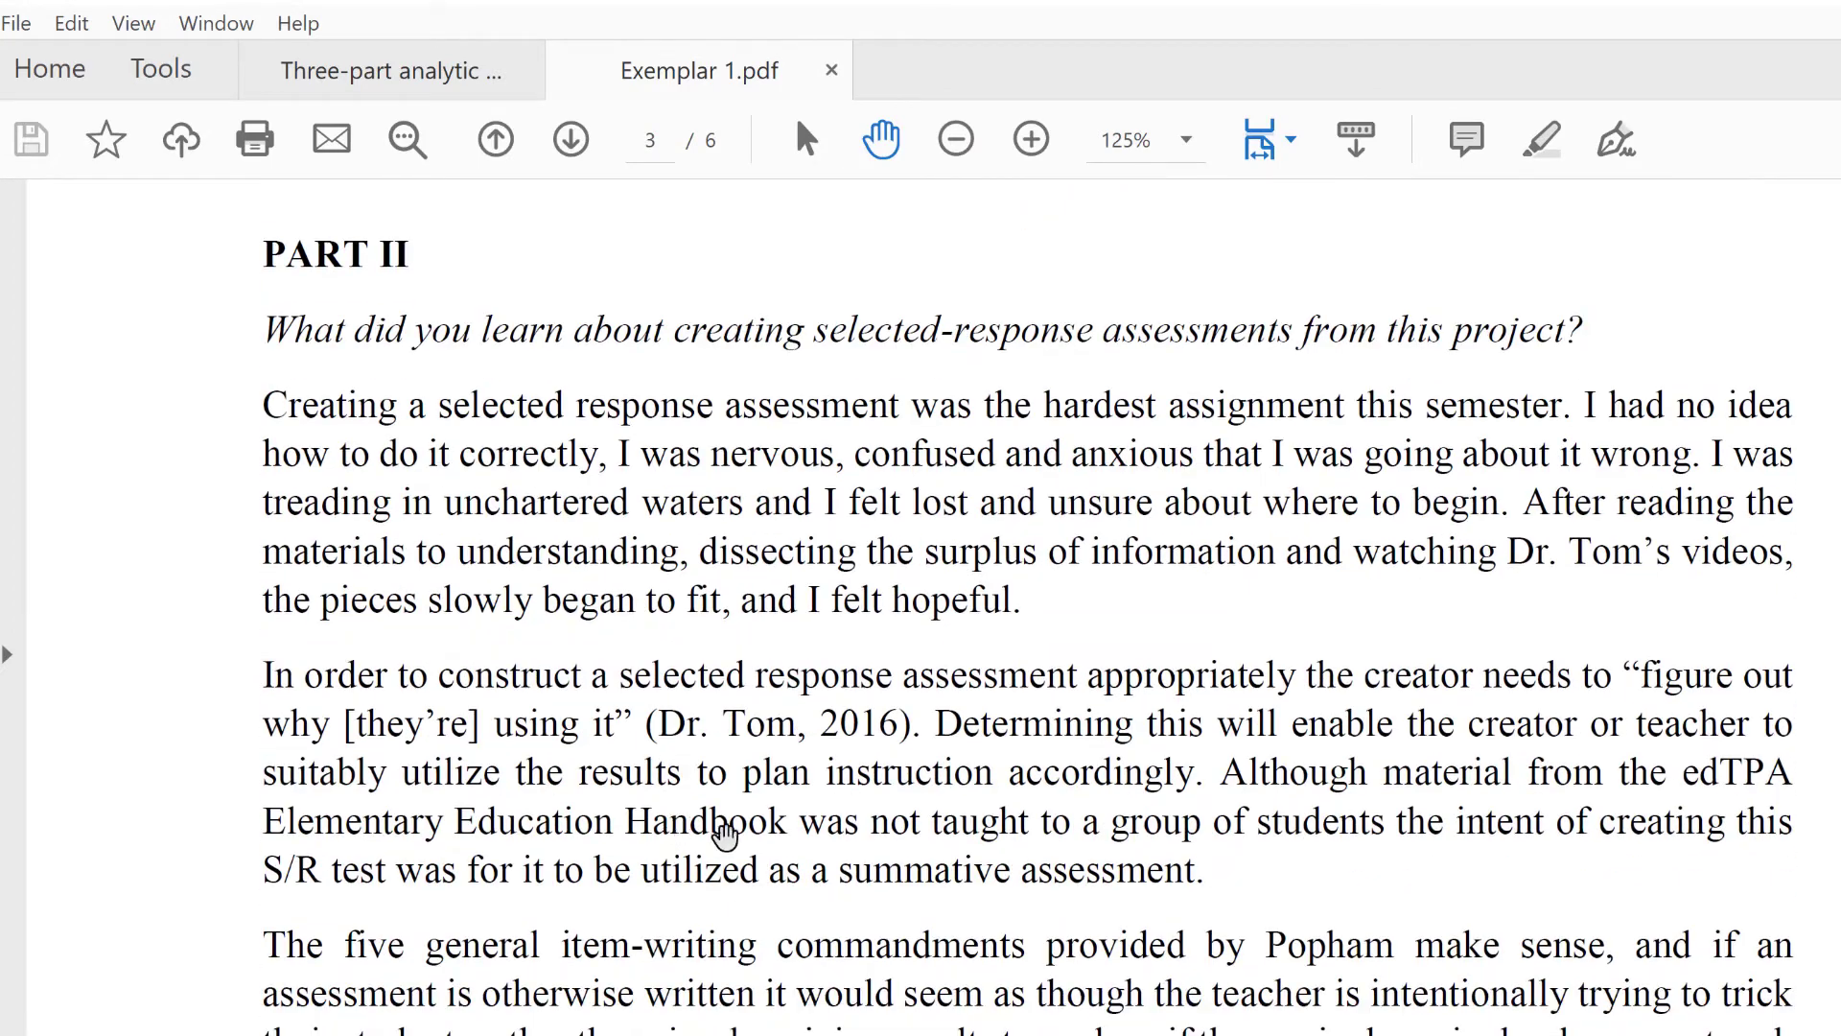
scroll(768, 823, "down", 6)
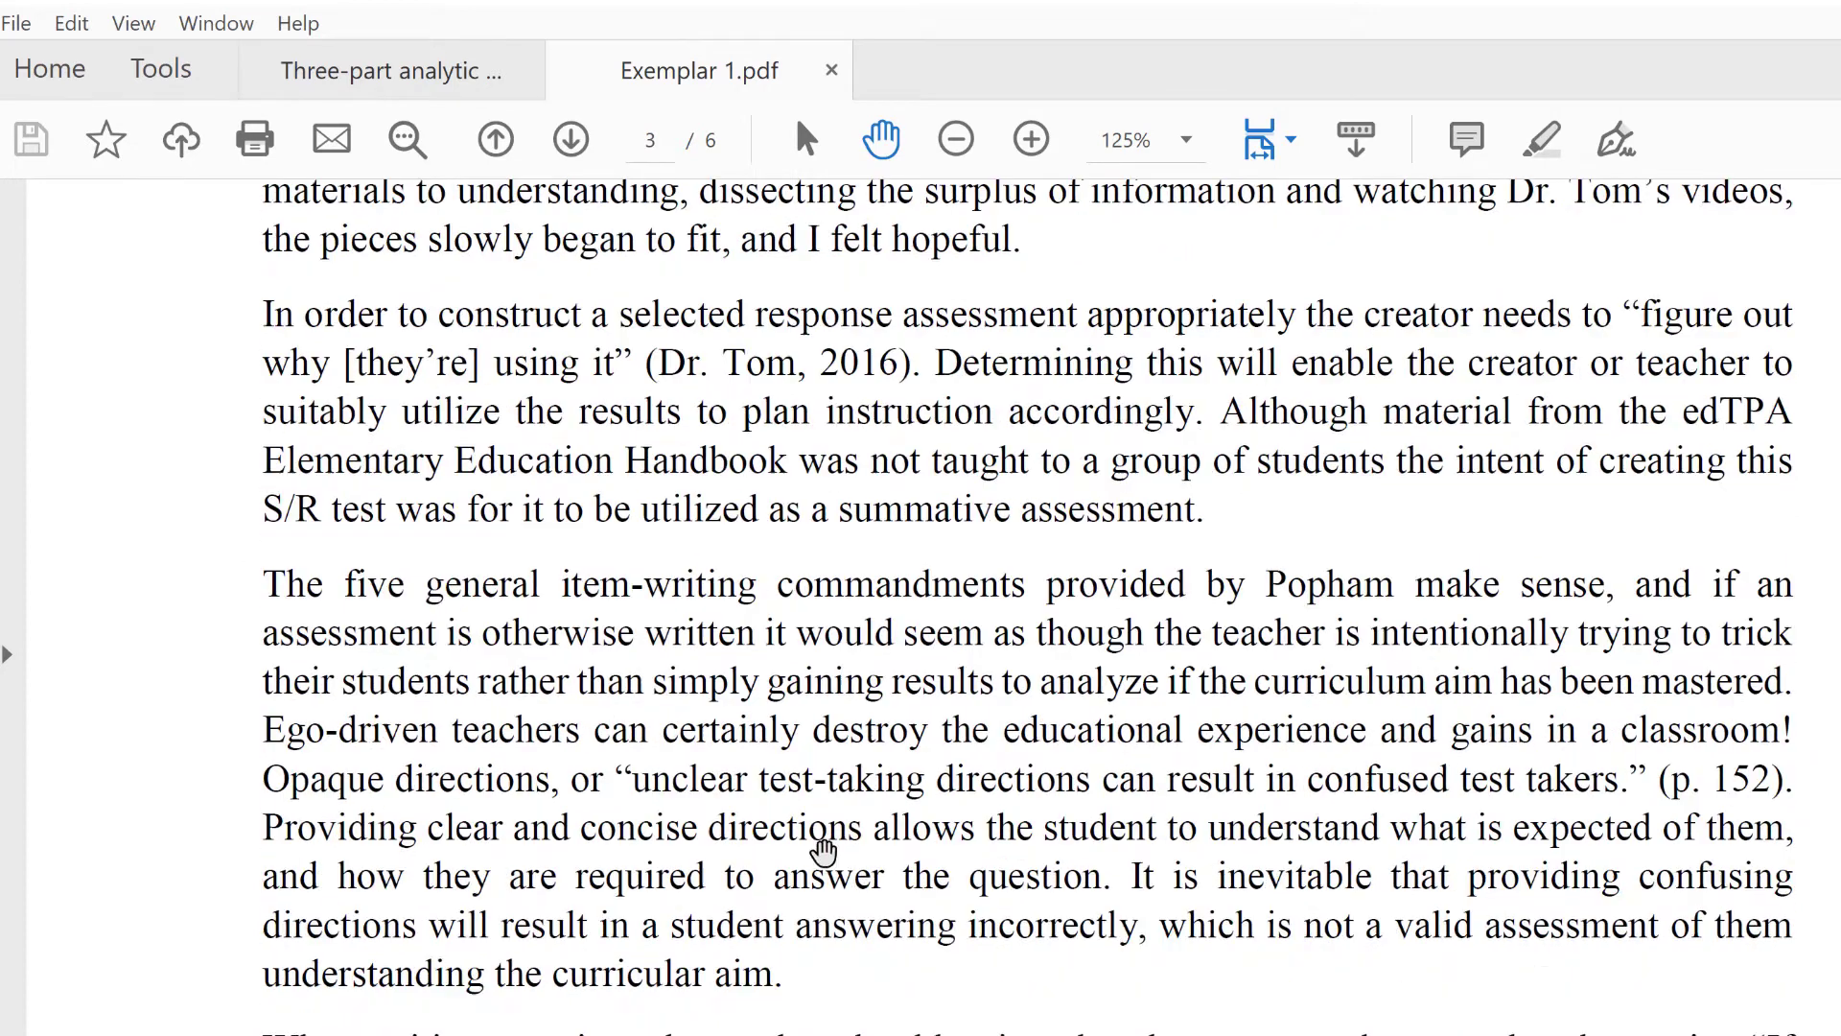
scroll(839, 815, "down", 8)
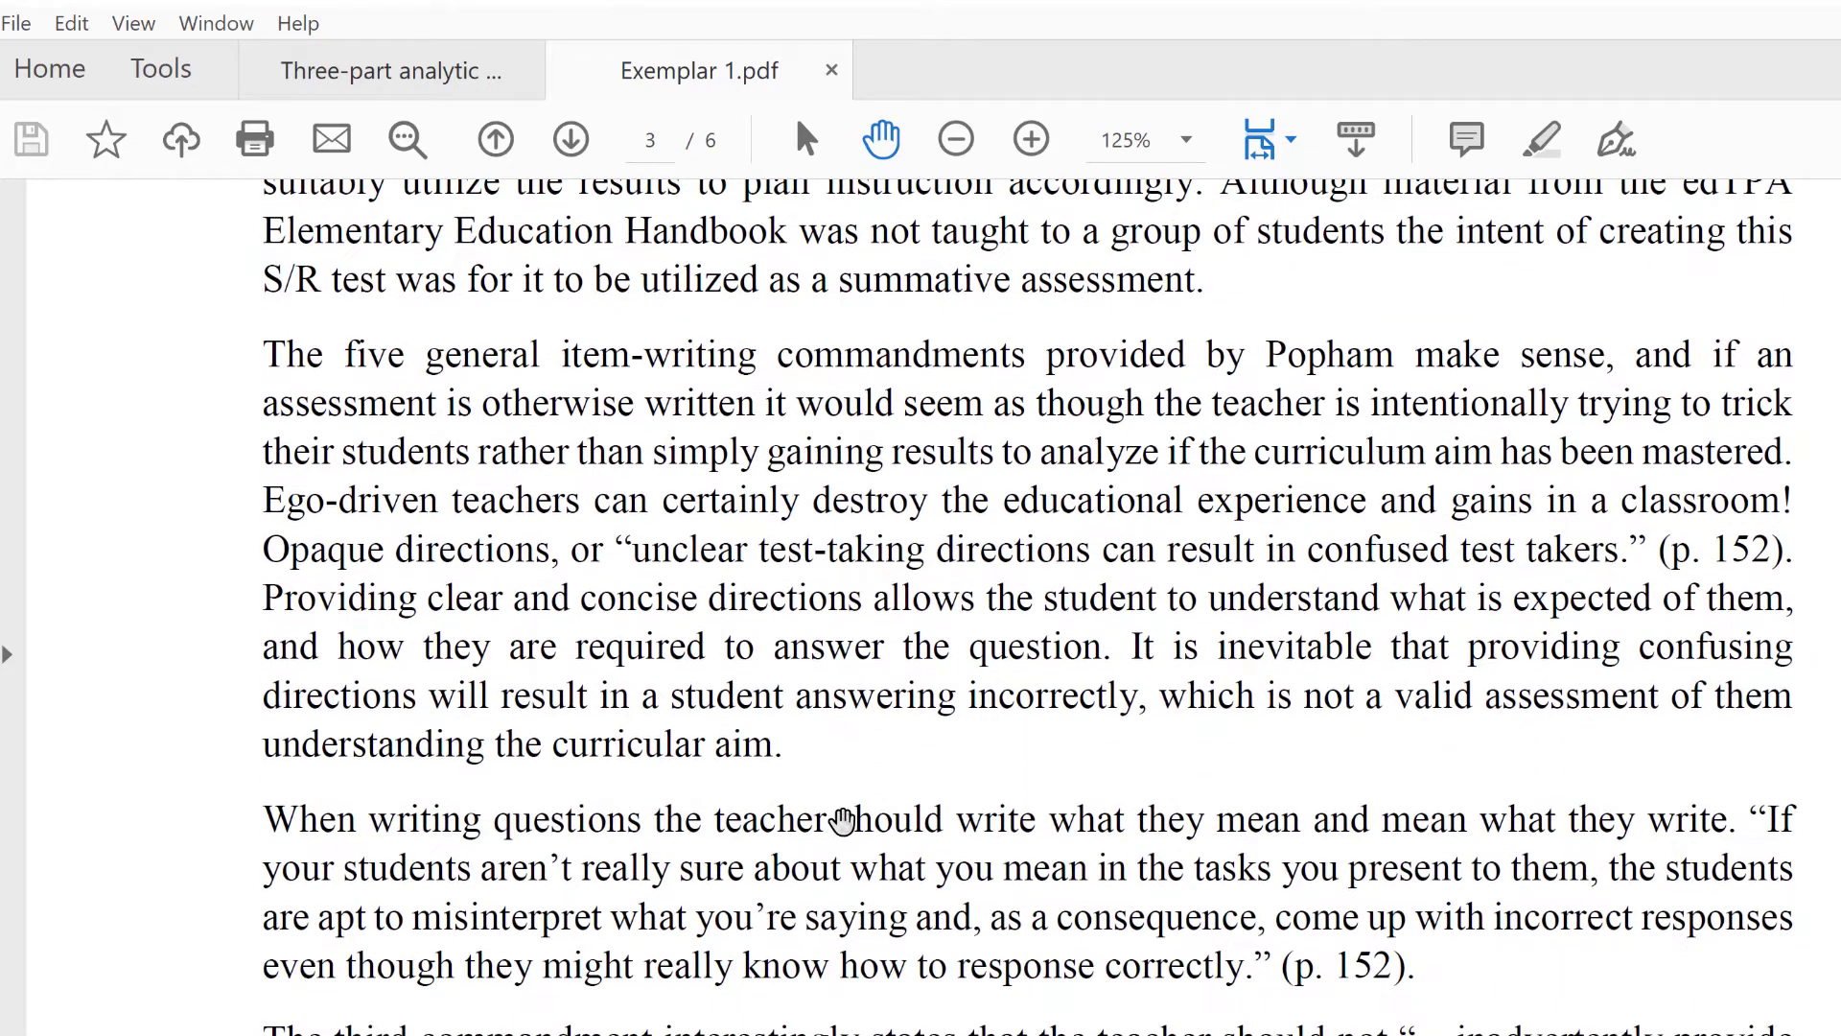
scroll(842, 817, "down", 3)
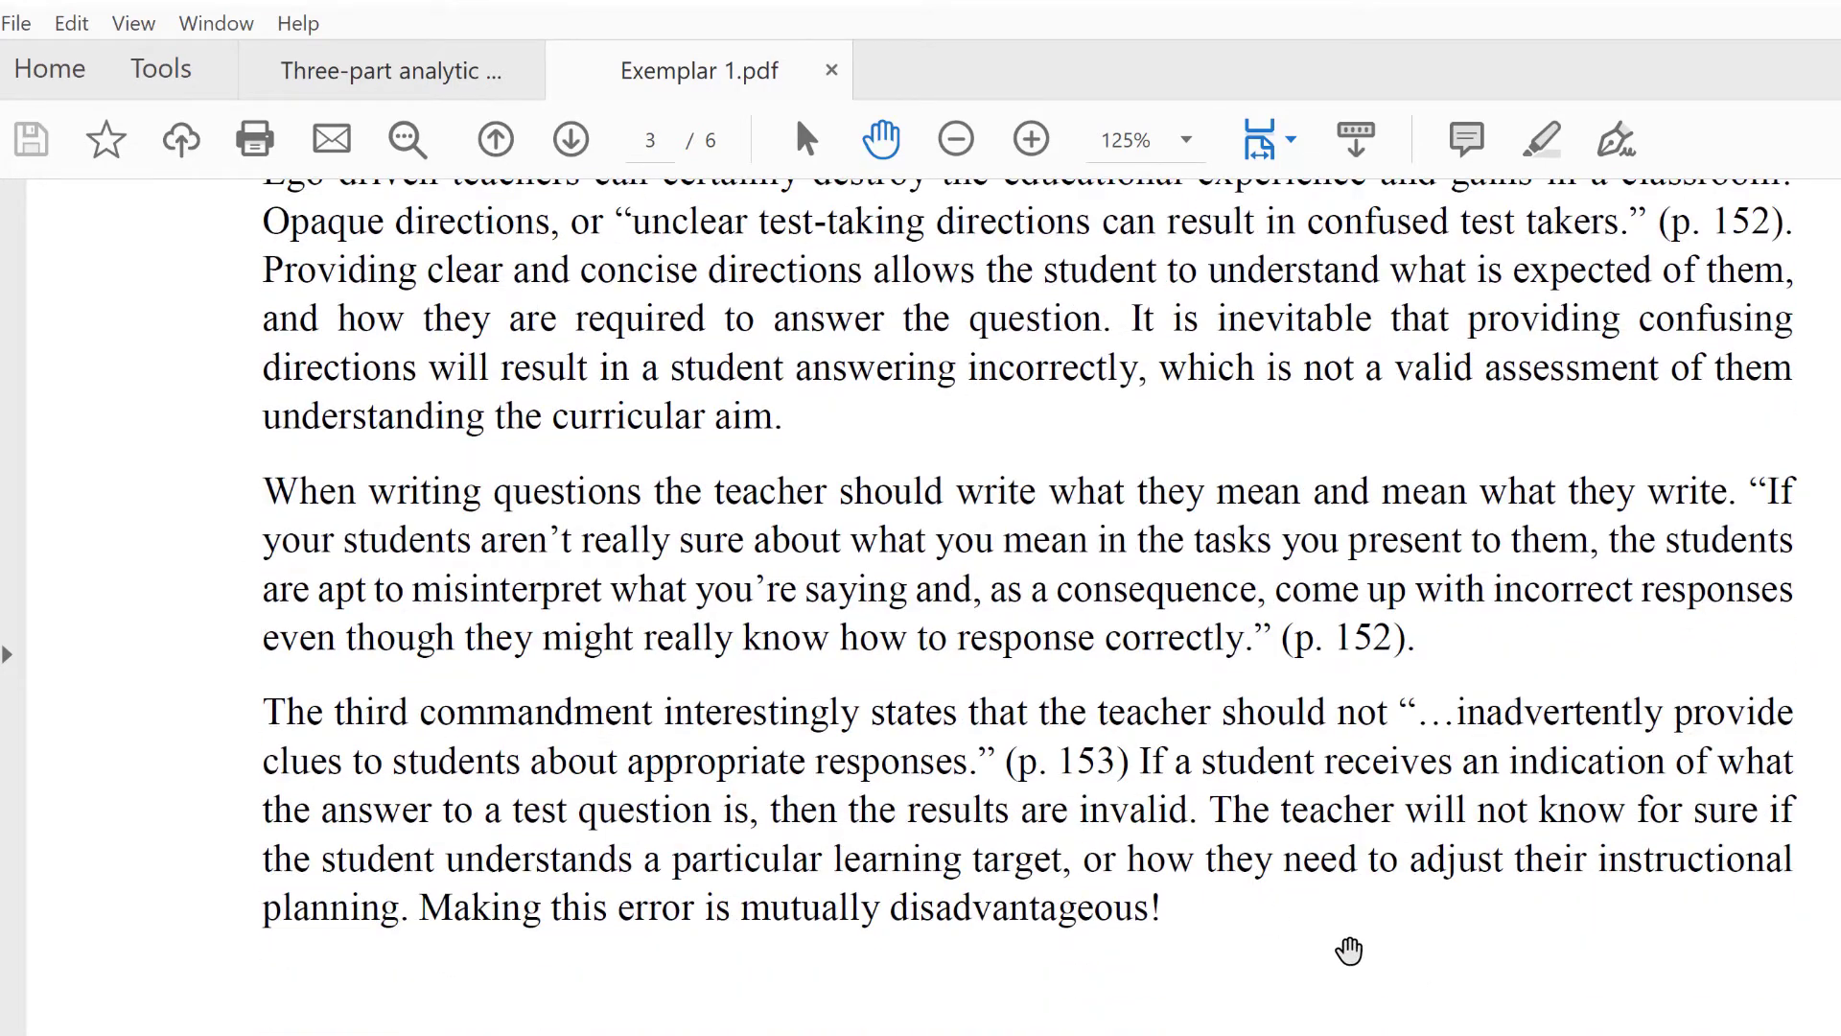
scroll(1348, 951, "down", 16)
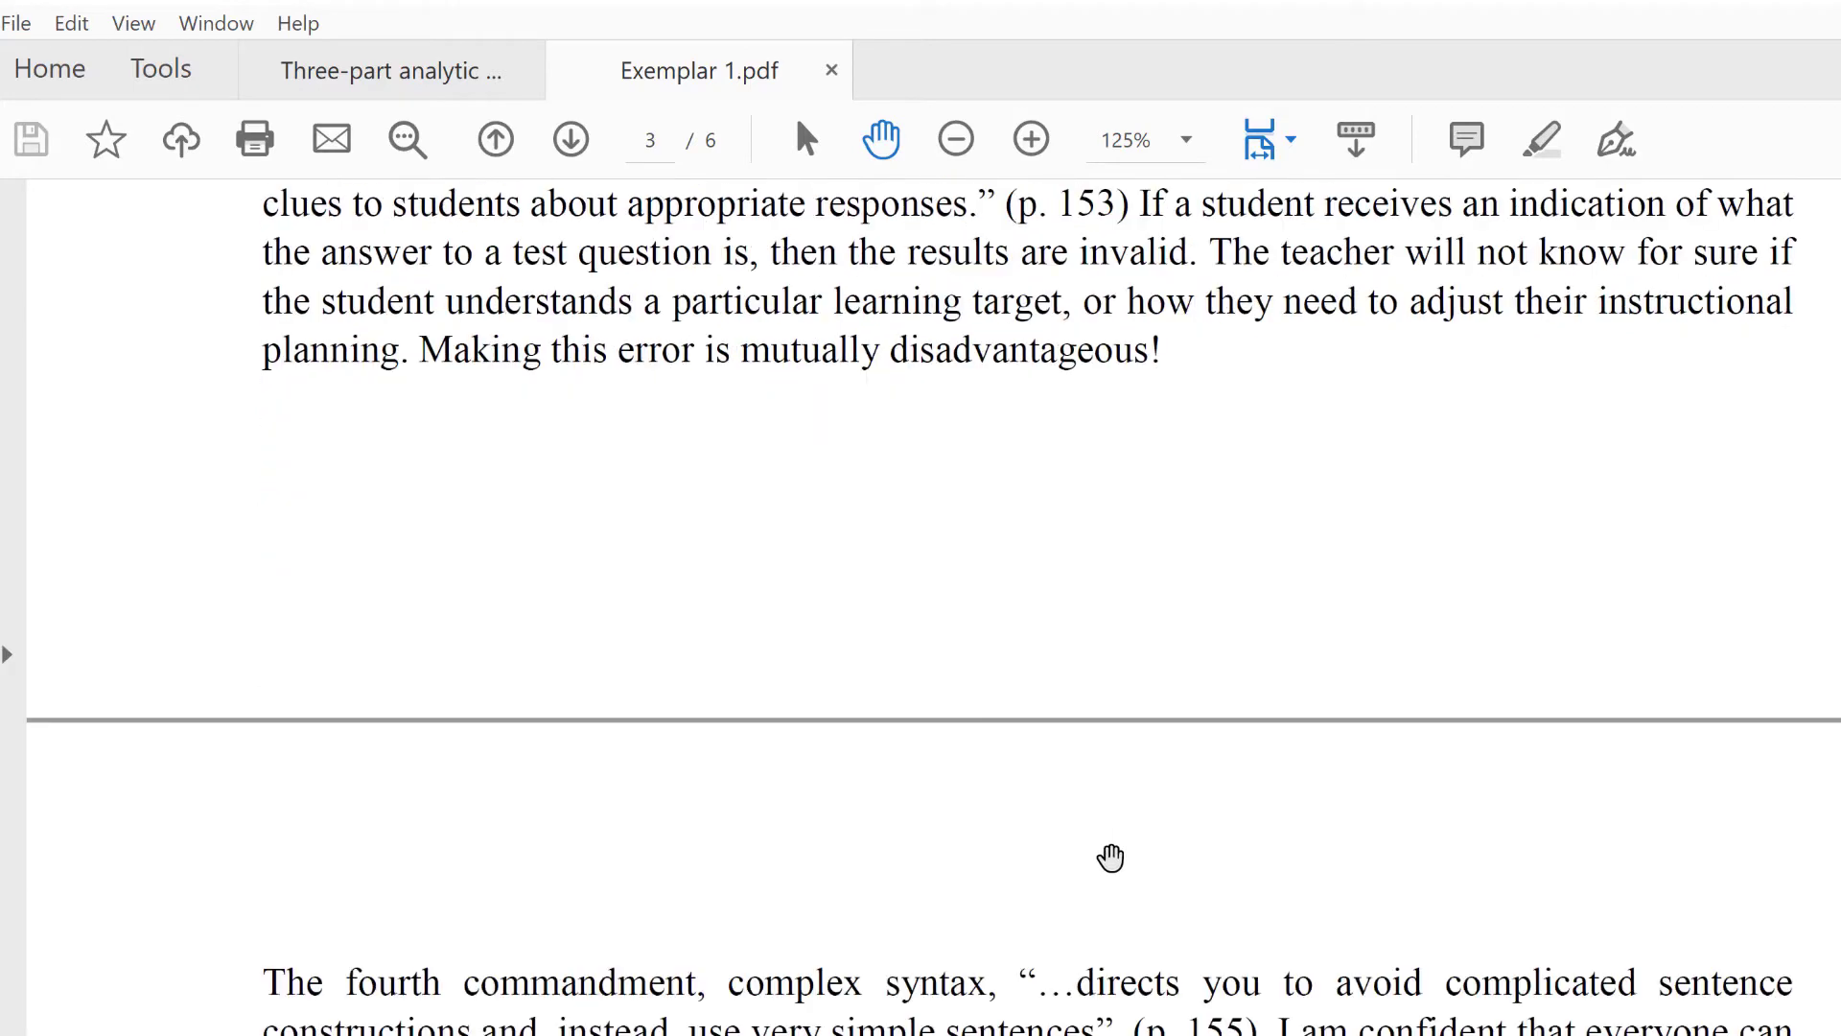
scroll(1099, 849, "down", 6)
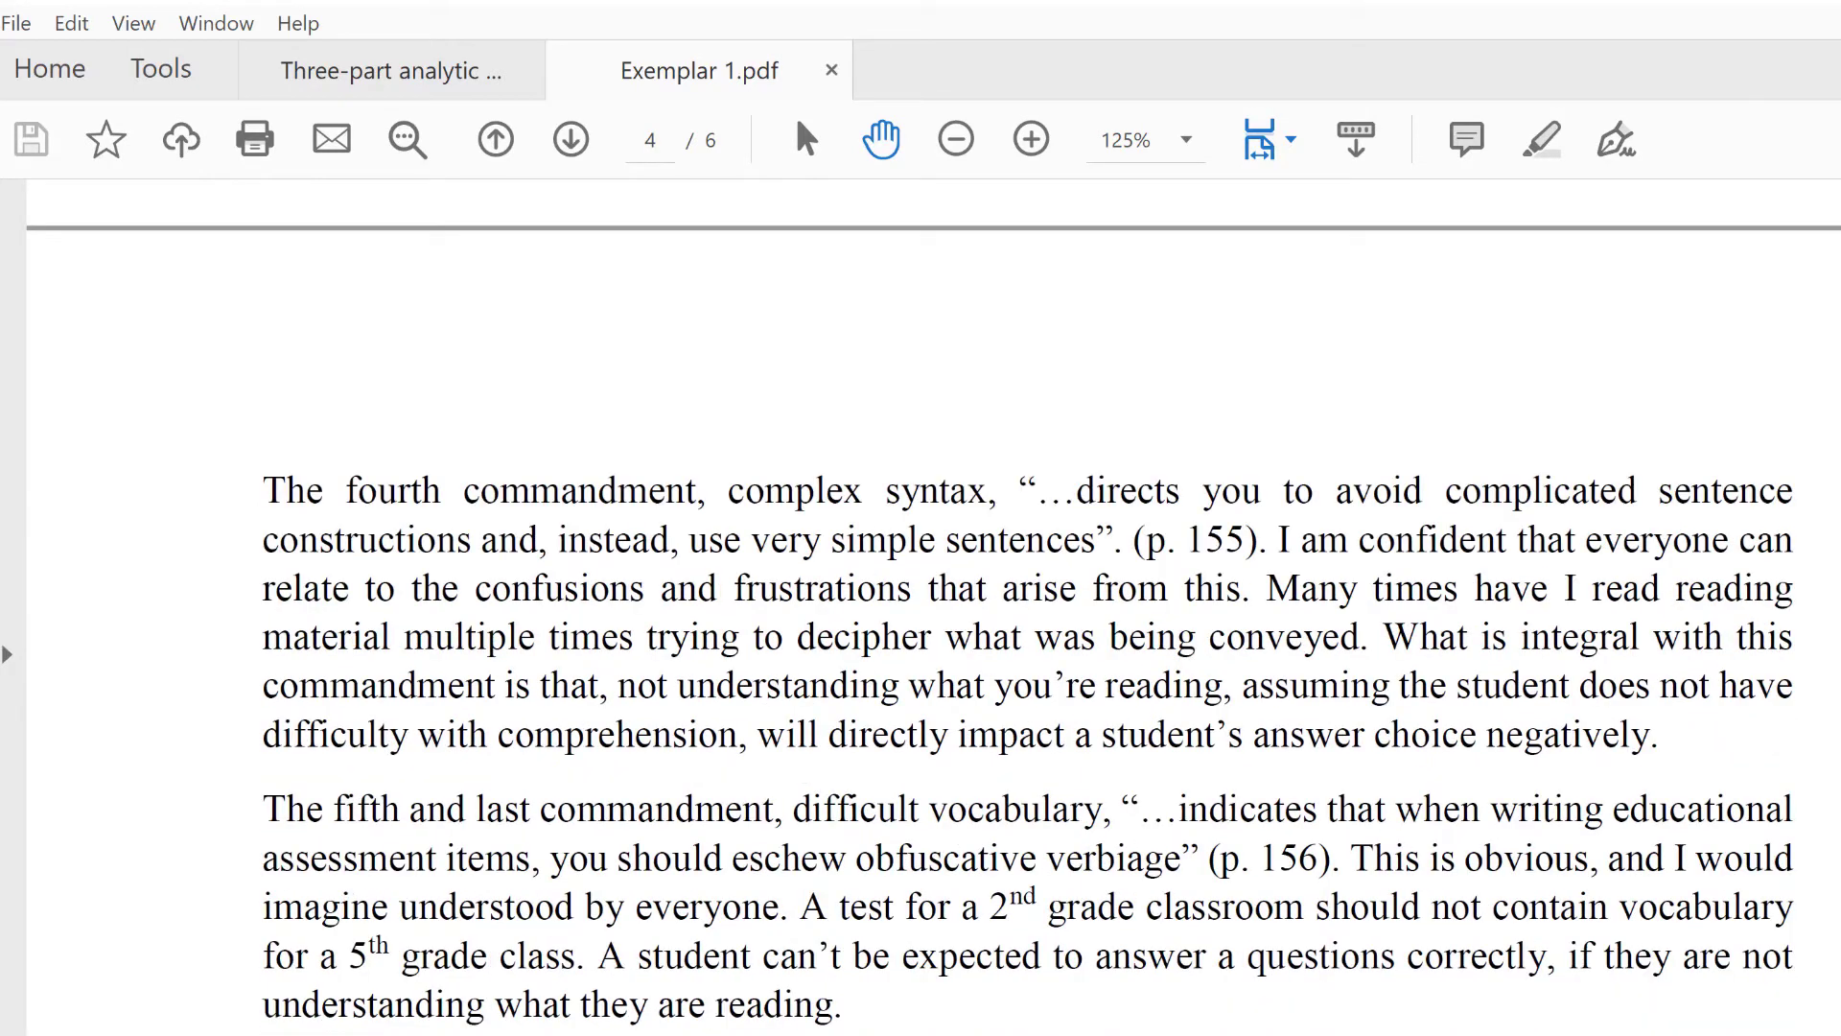
scroll(1548, 803, "down", 20)
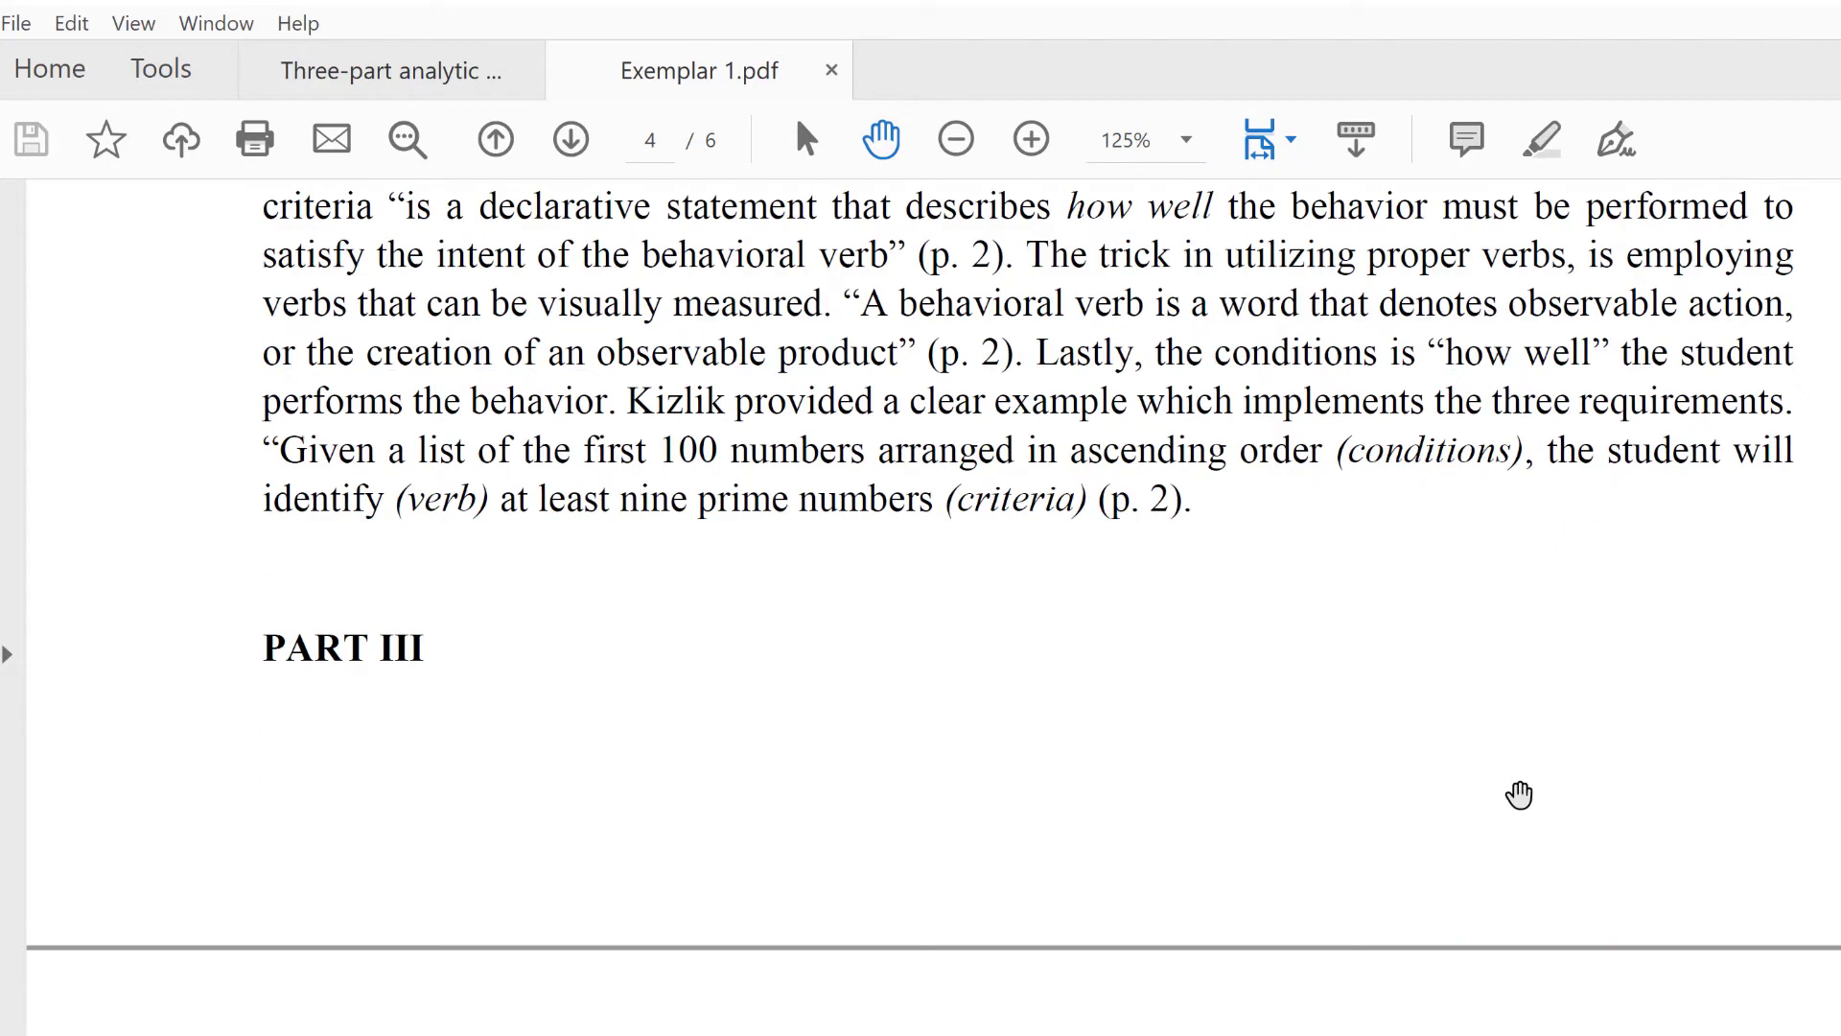
- Go back to page 3 of the exemplar and examine how its Part II paragraphs discuss and cite the item-writing commandments
scroll(1547, 804, "up", 19)
scroll(1324, 705, "up", 16)
scroll(1325, 707, "up", 20)
scroll(1185, 646, "up", 12)
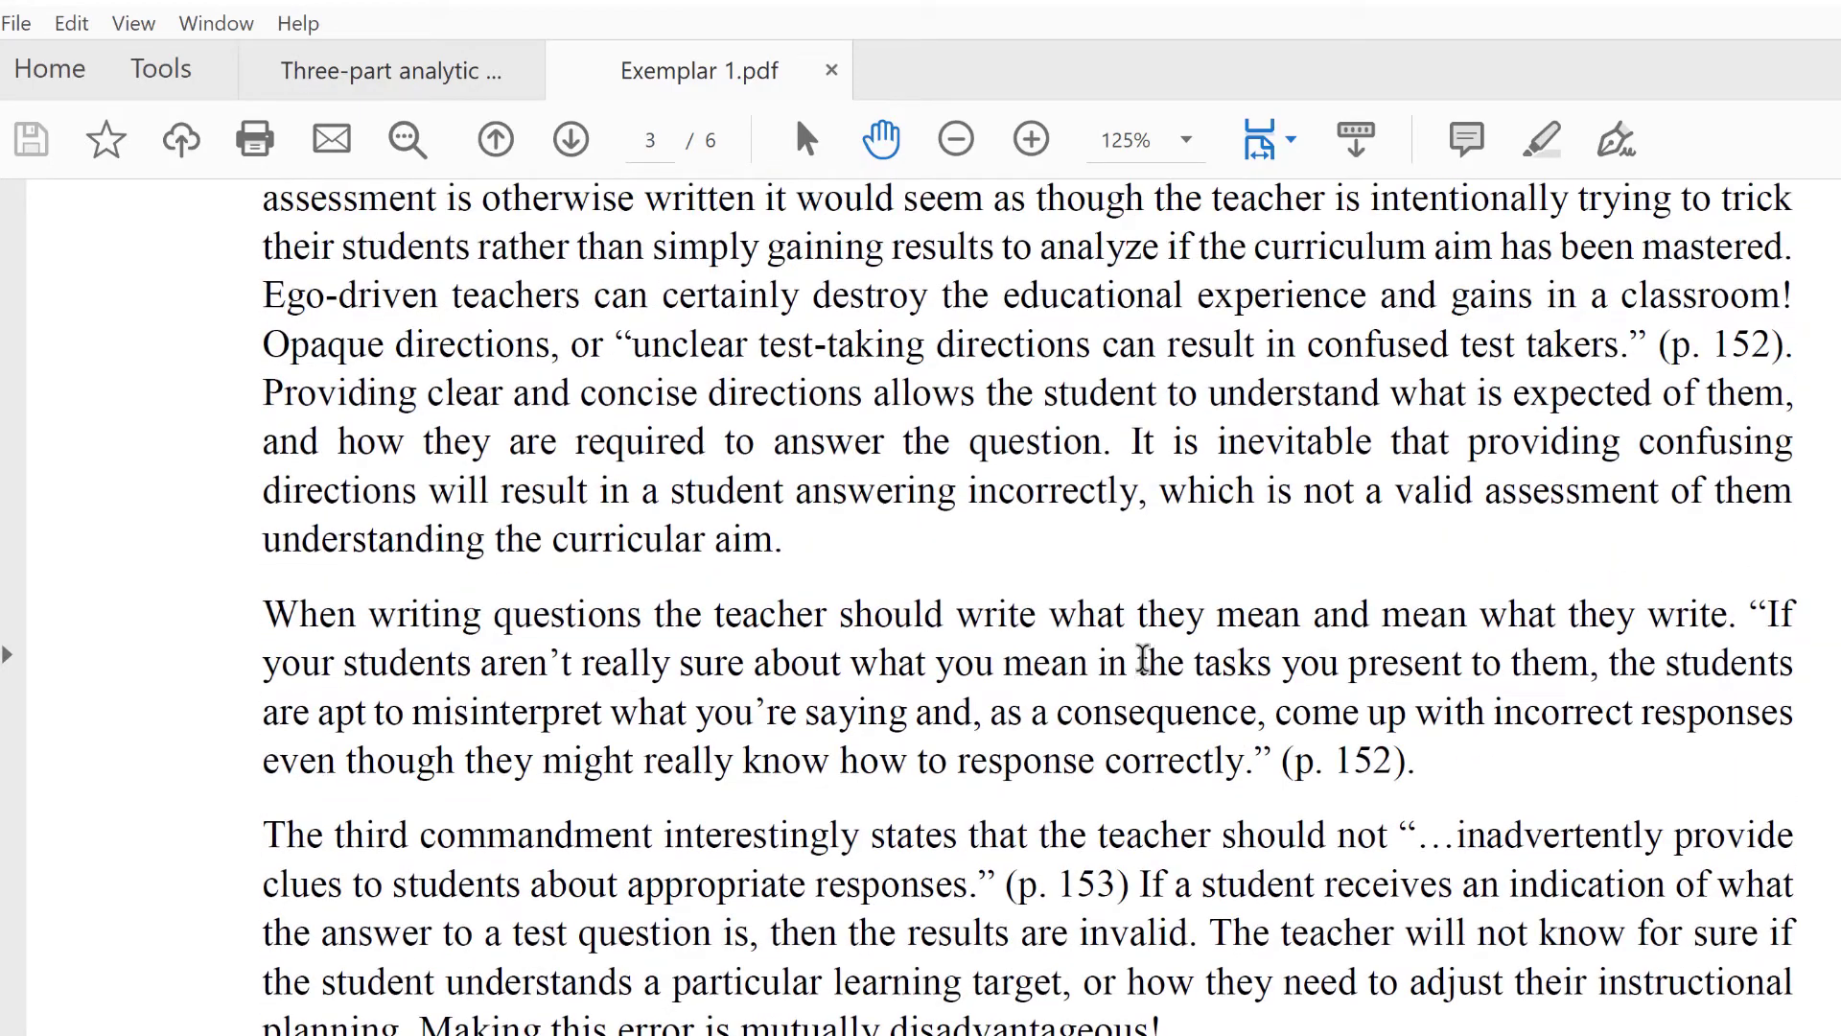
scroll(1142, 656, "up", 4)
scroll(1115, 632, "down", 3)
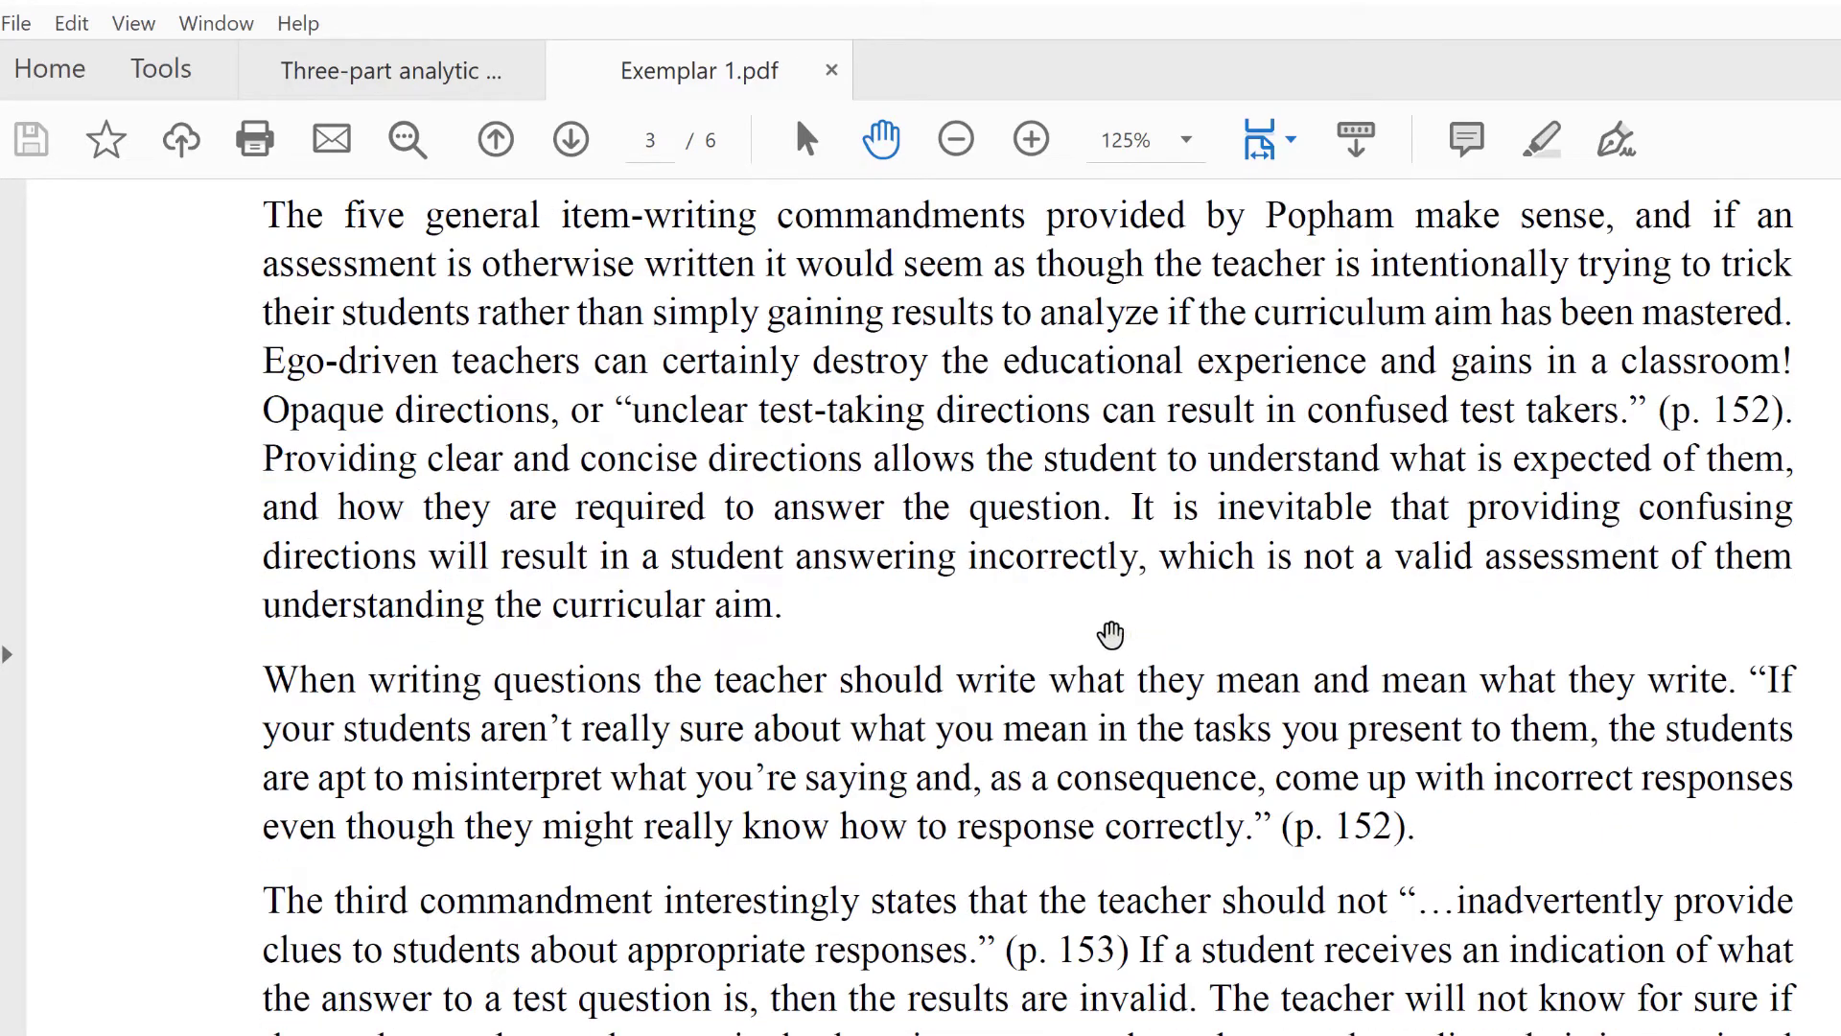
scroll(1090, 594, "up", 4)
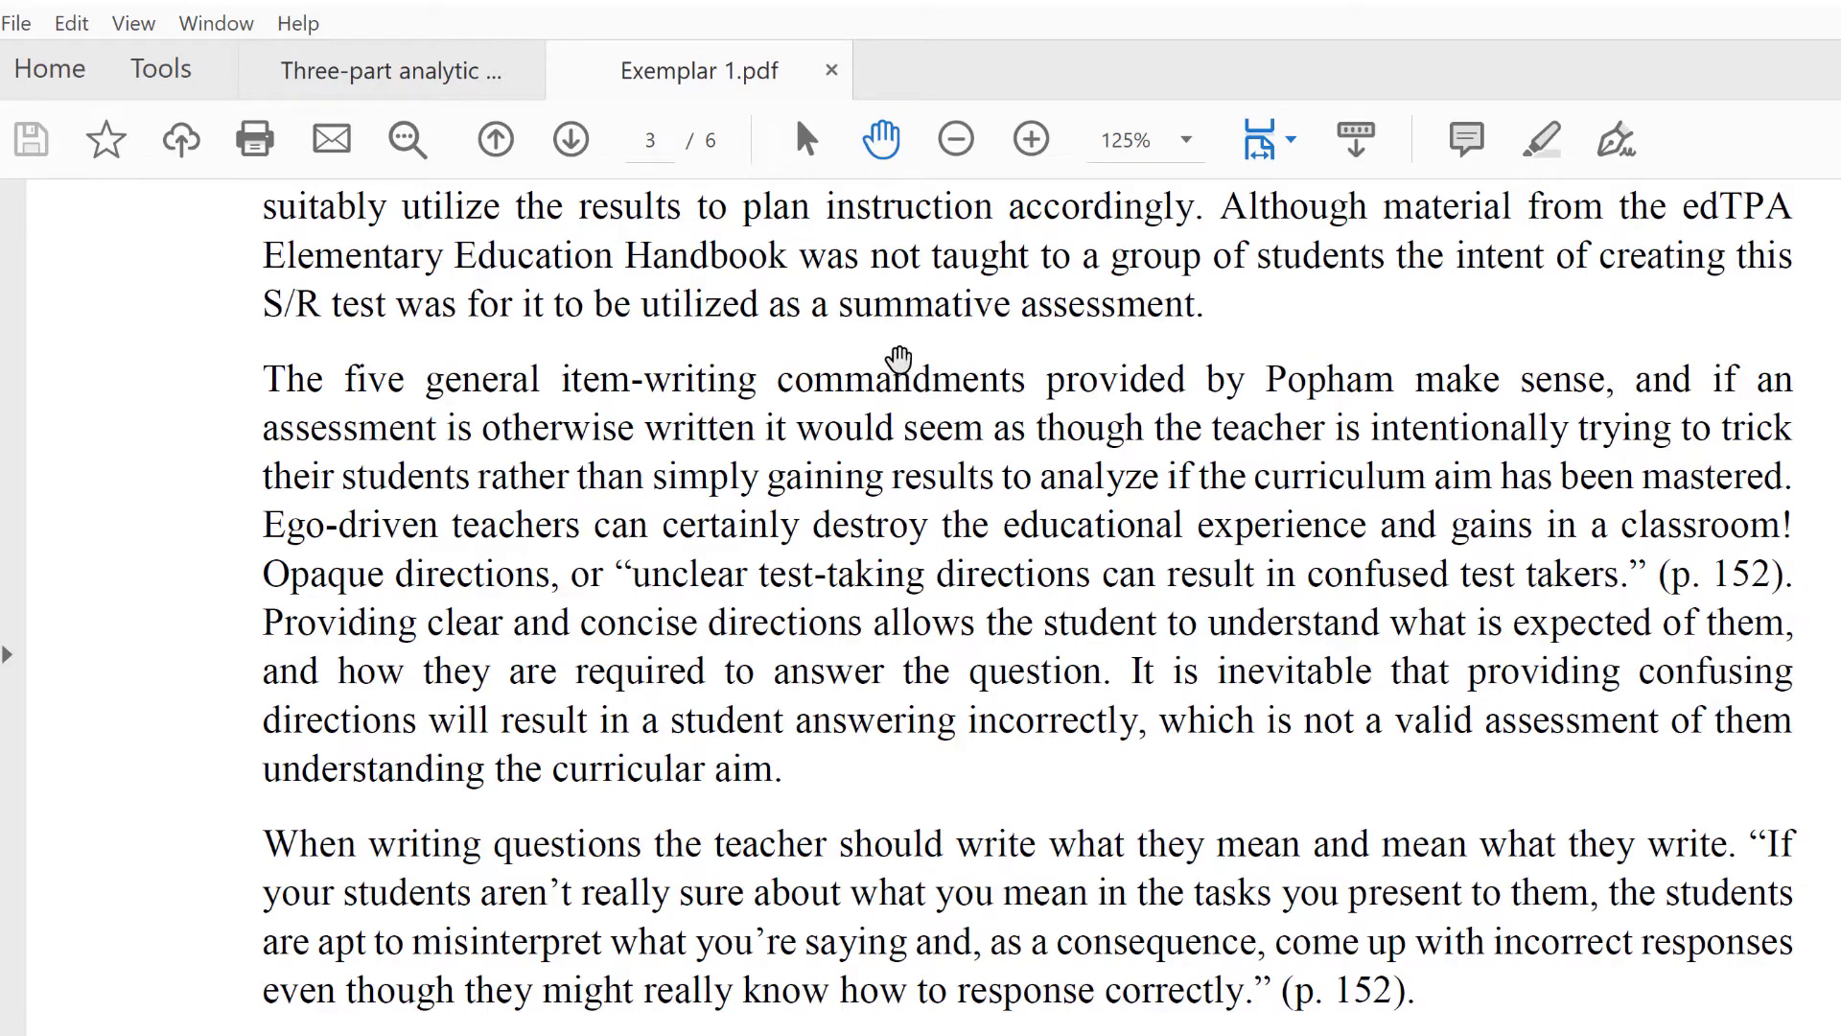
scroll(1131, 728, "up", 5)
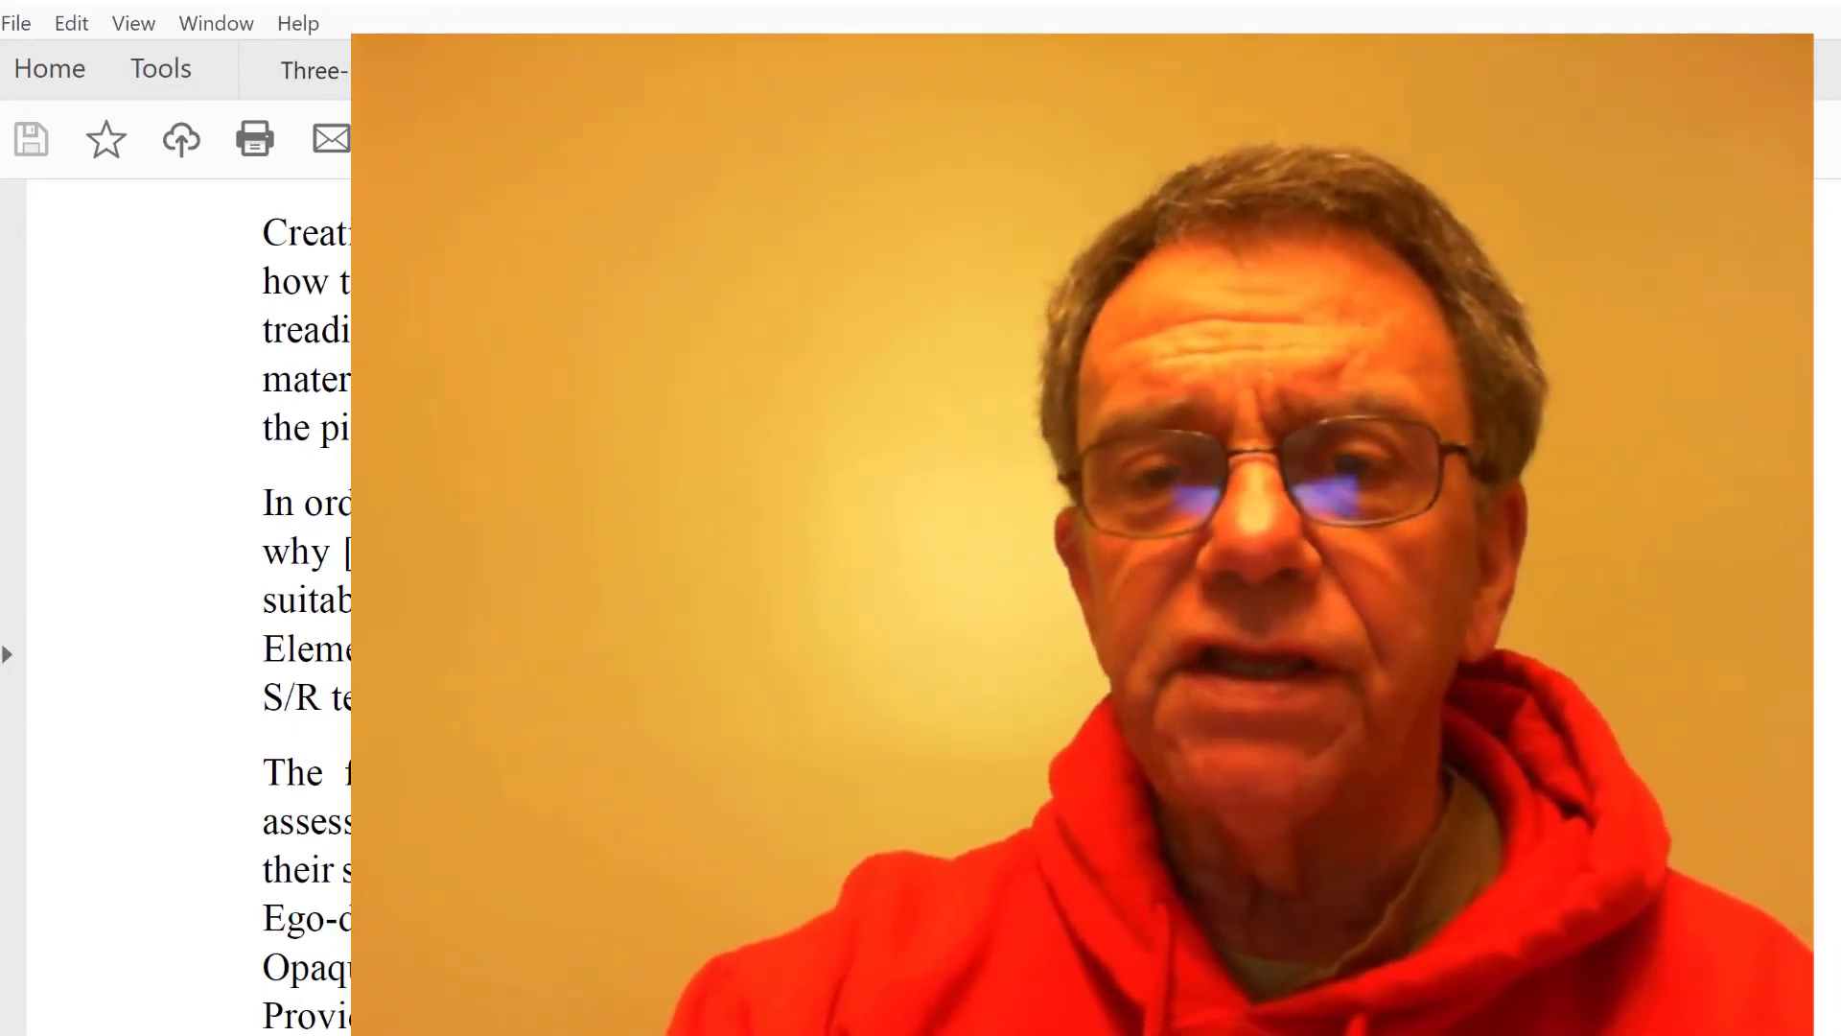
scroll(189, 607, "down", 2)
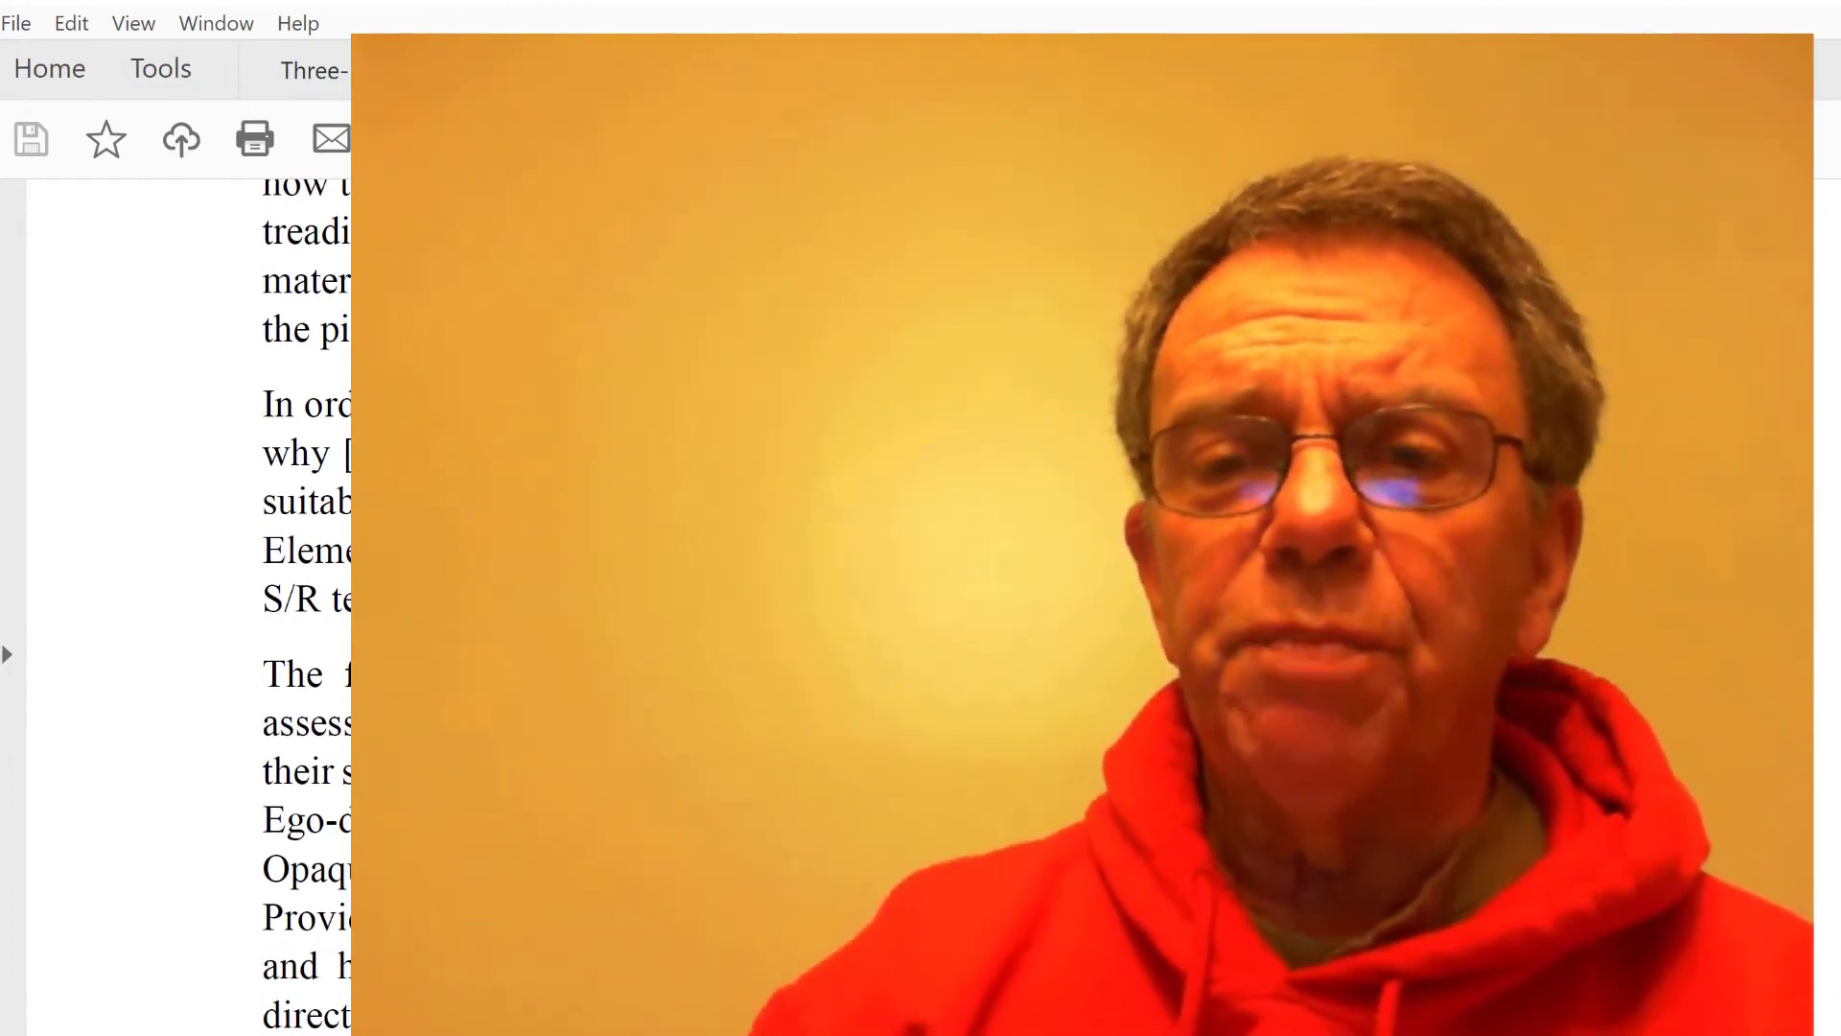